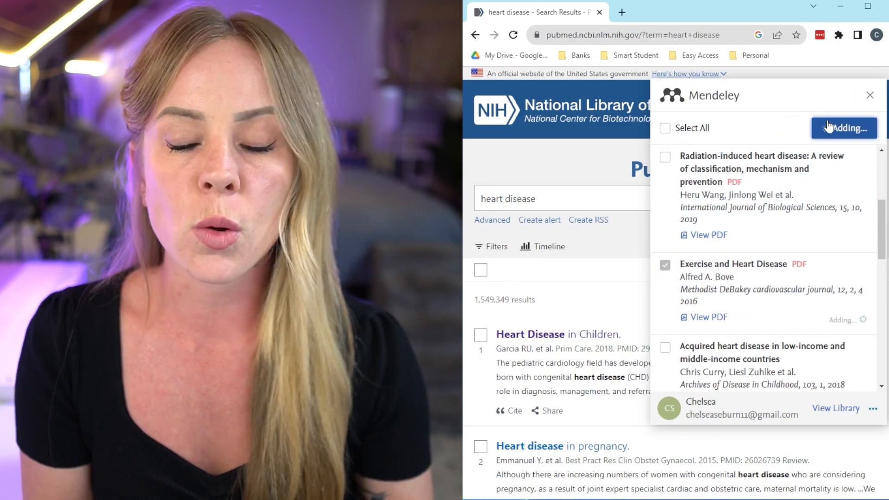
Open the PDF of the Radiation-induced heart disease article from the PubMed results
{"action": "left_click_drag", "start_coordinate": [880, 244], "coordinate": [881, 232]}
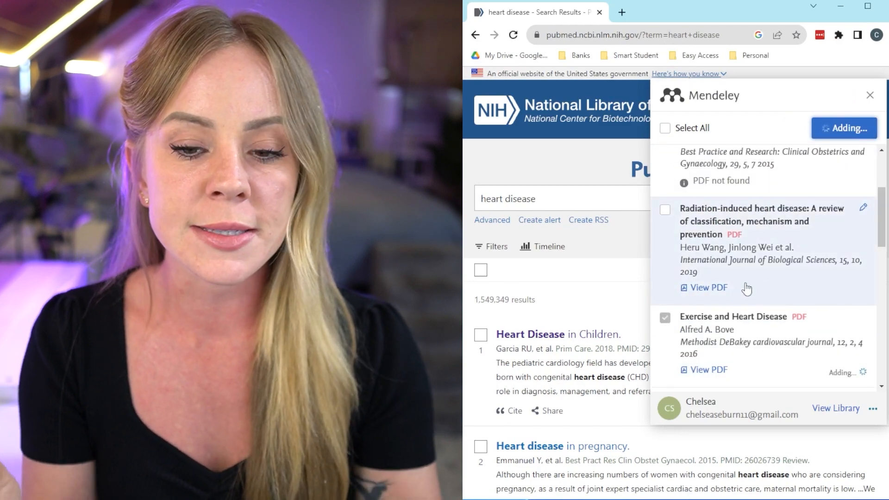
{"action": "left_click", "coordinate": [709, 288]}
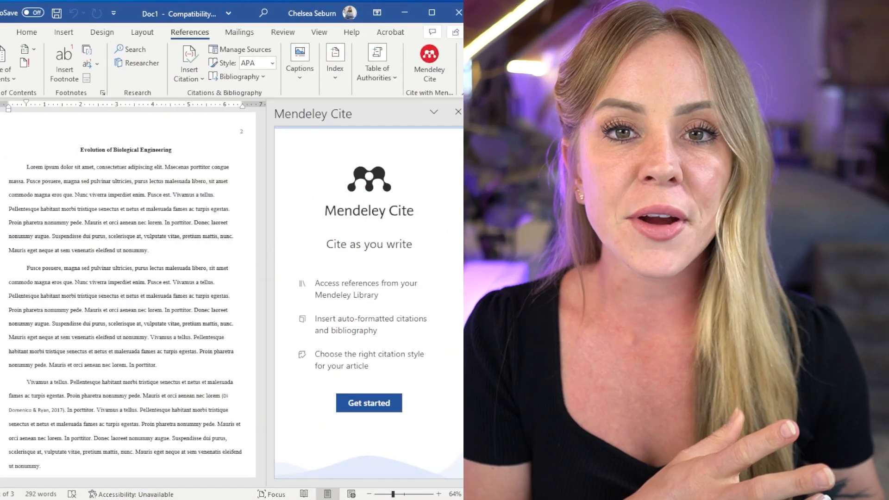
Start Mendeley Cite and cite the 2018 Acquired heart disease article at the end of paragraph one
{"action": "left_click", "coordinate": [369, 403]}
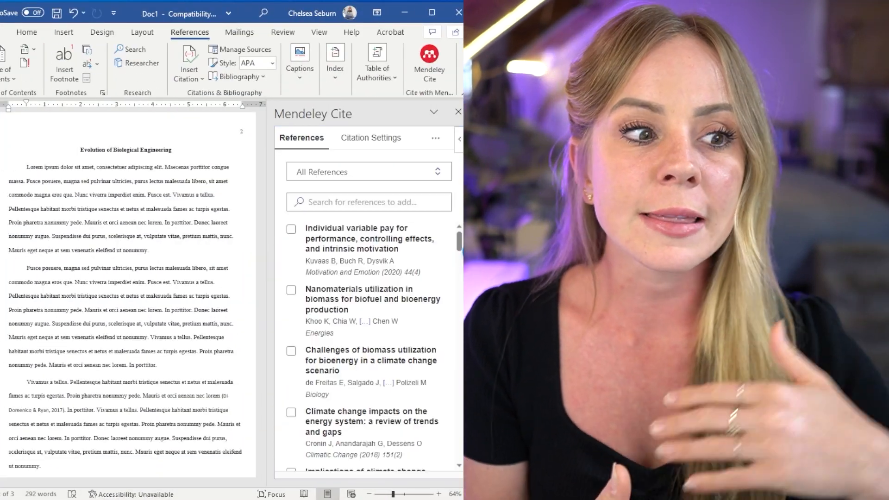
{"action": "left_click_drag", "start_coordinate": [459, 245], "coordinate": [462, 264]}
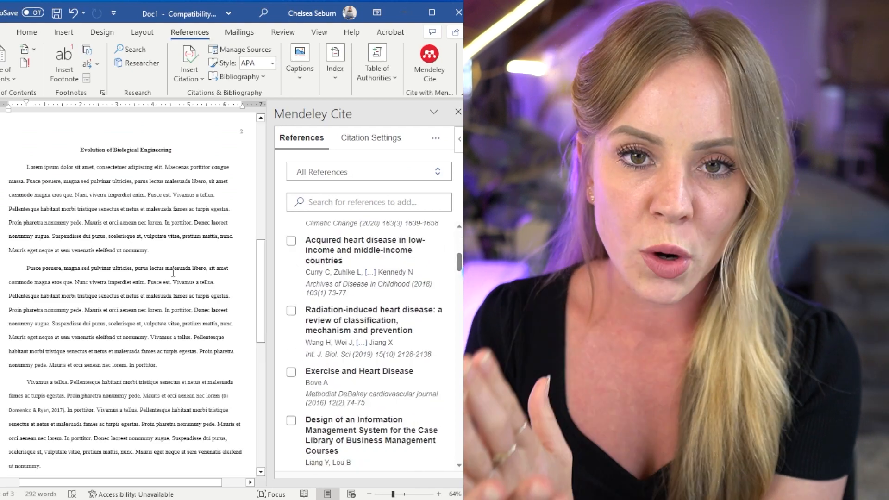
{"action": "left_click", "coordinate": [291, 241]}
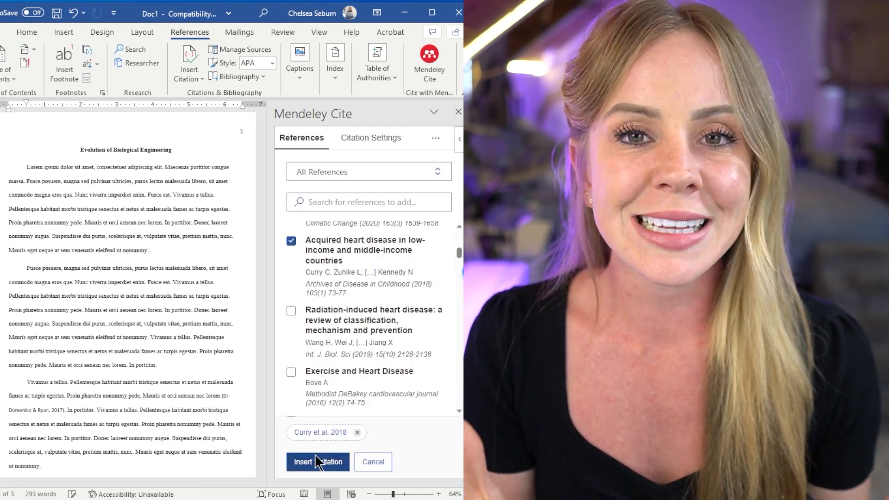
{"action": "left_click", "coordinate": [318, 461]}
Cite the stem cell therapy risk factors and attachment theory references together in paragraph two
{"action": "scroll", "coordinate": [303, 341], "scroll_direction": "down", "scroll_amount": 5}
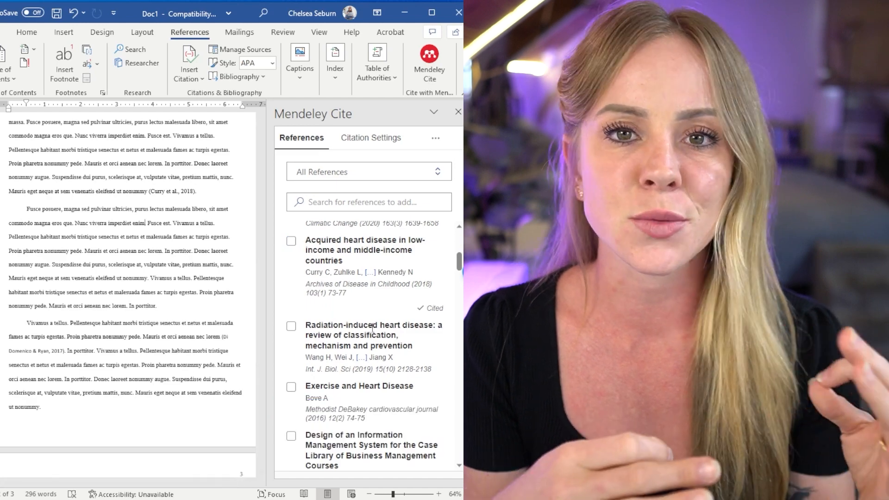
{"action": "left_click", "coordinate": [291, 328]}
{"action": "left_click", "coordinate": [290, 387]}
{"action": "left_click", "coordinate": [314, 463]}
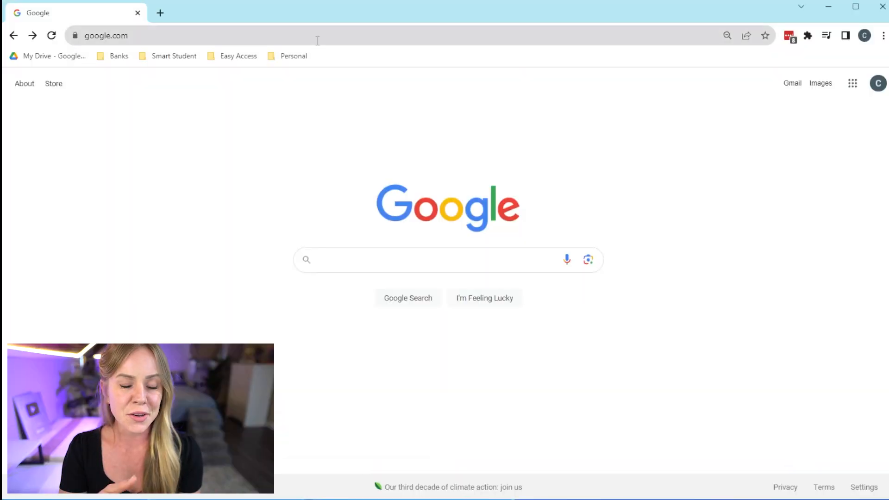
{"action": "left_click", "coordinate": [319, 37]}
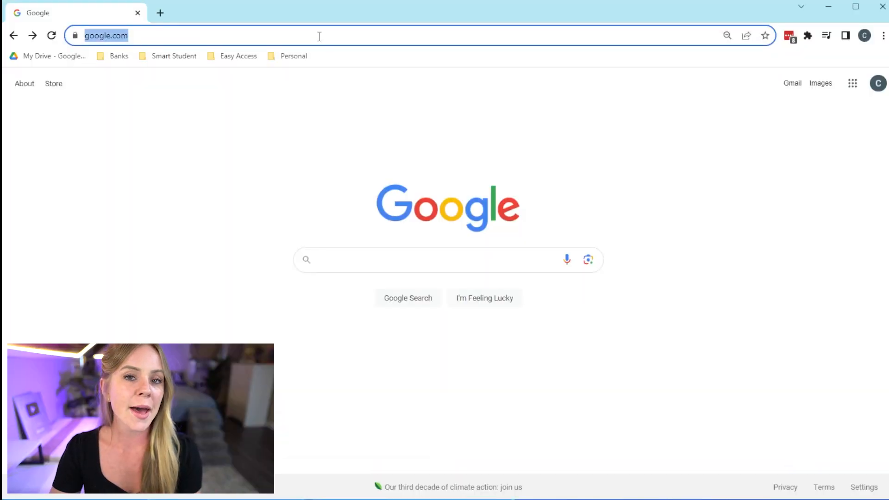
Go to mendeley.com, download the Reference Manager installer for Windows, and open it
{"action": "type", "text": "men"}
{"action": "key", "text": "Return"}
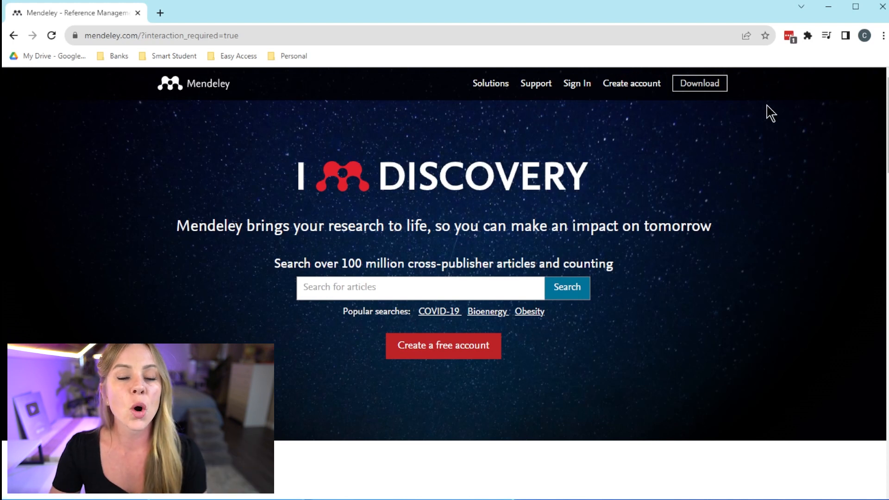
{"action": "left_click", "coordinate": [708, 92]}
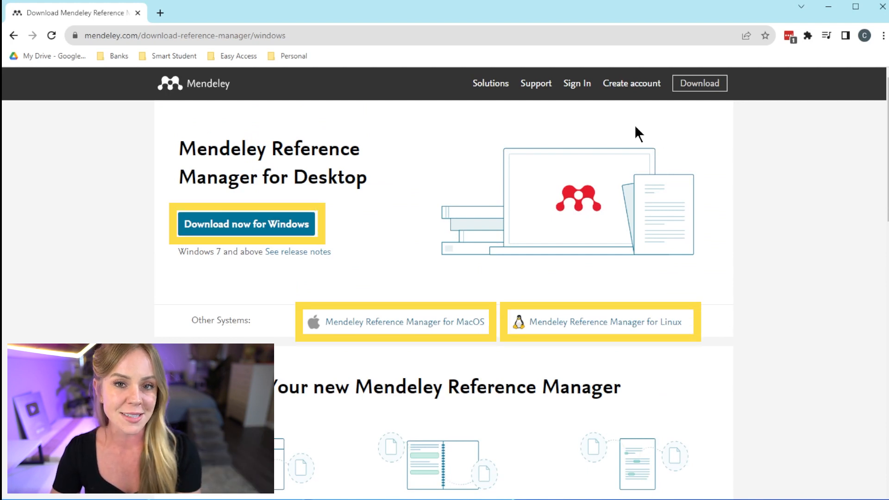
{"action": "left_click", "coordinate": [245, 227]}
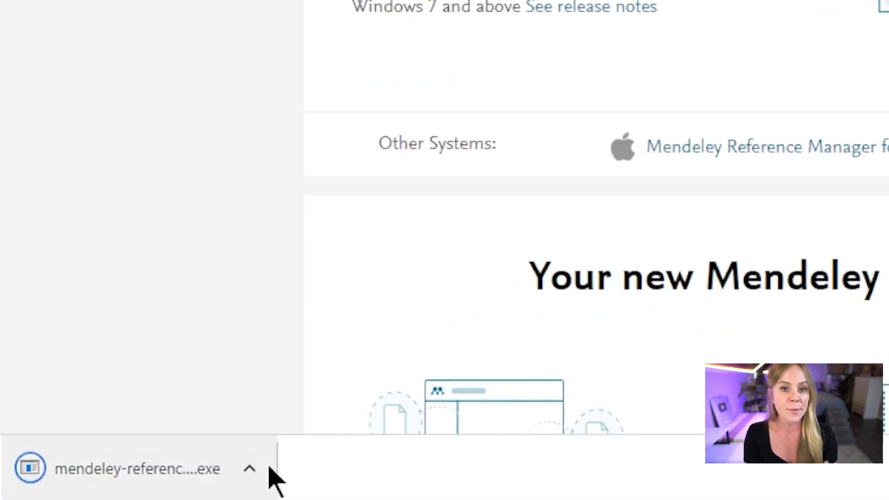
{"action": "left_click", "coordinate": [127, 482]}
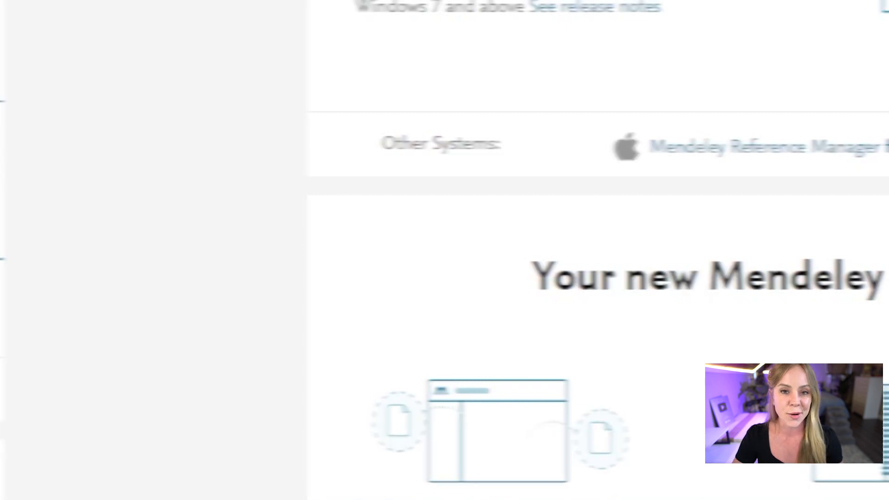
Install Mendeley Reference Manager, then open its Tools > Install Mendeley Web Importer page
{"action": "left_click", "coordinate": [567, 456]}
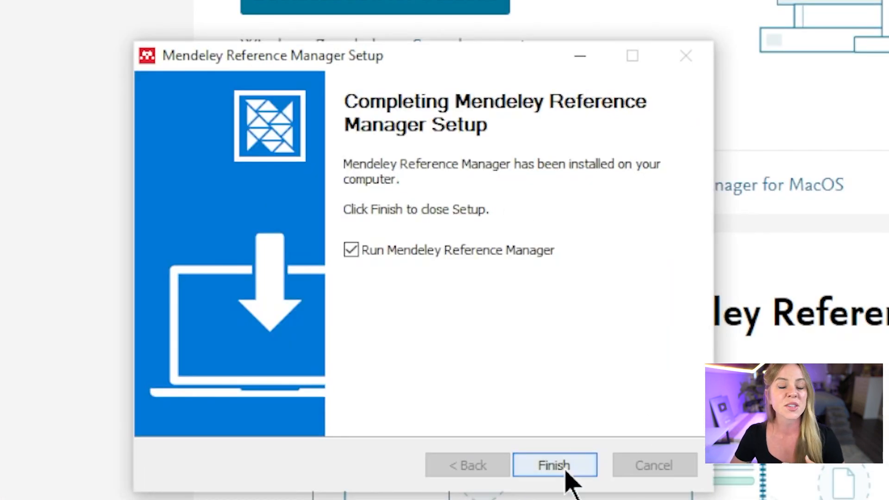
{"action": "left_click", "coordinate": [566, 471]}
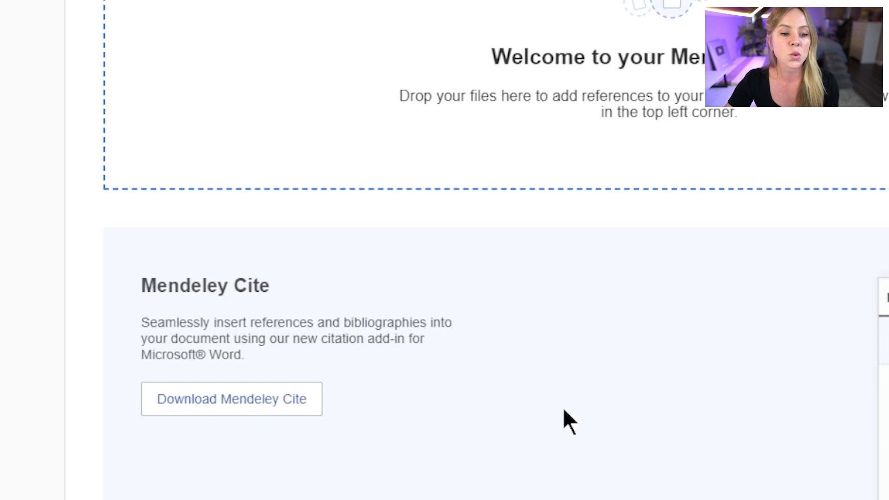
{"action": "left_click", "coordinate": [234, 30]}
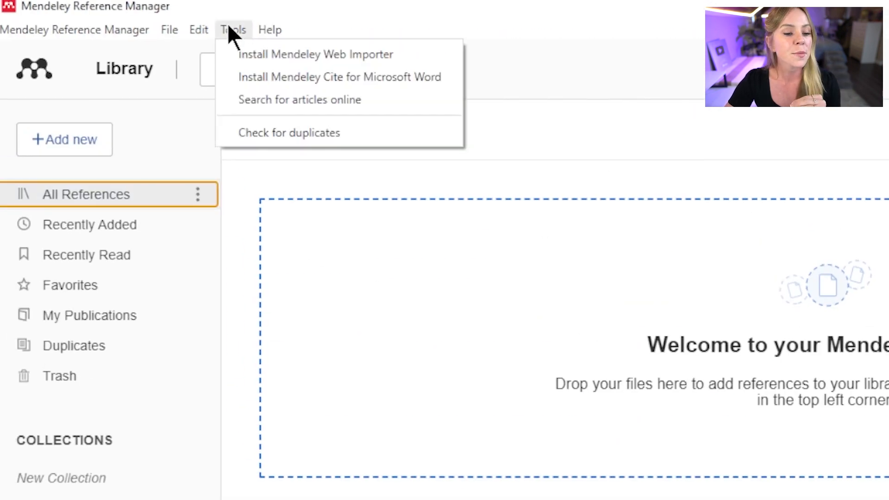
{"action": "left_click", "coordinate": [228, 60]}
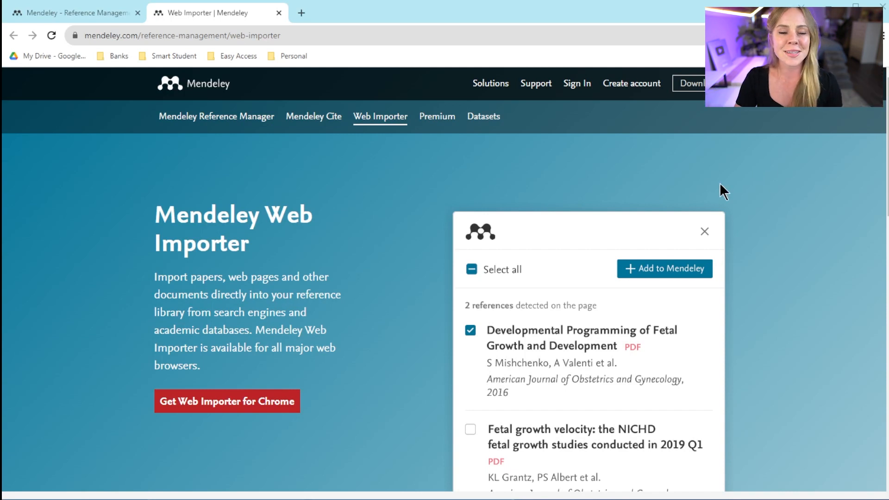
Navigate from the Mendeley home page to the Web Importer's Chrome Web Store listing
{"action": "left_click", "coordinate": [111, 15]}
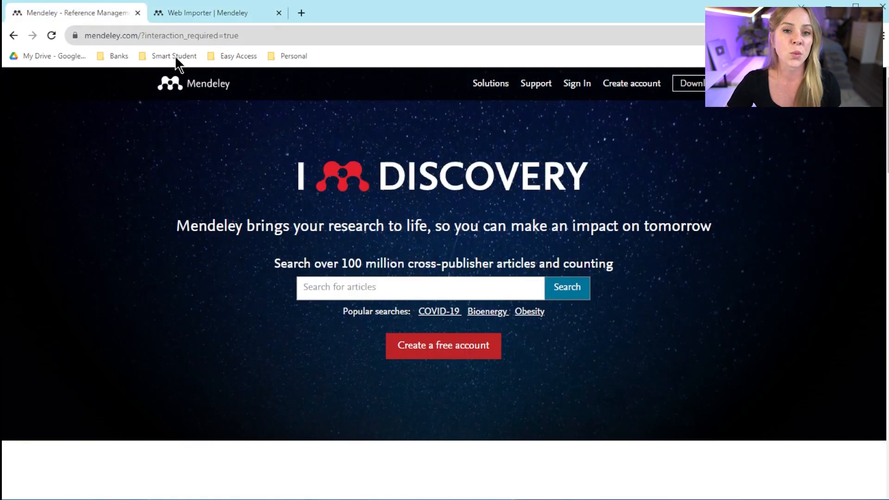
{"action": "scroll", "coordinate": [270, 363], "scroll_direction": "down", "scroll_amount": 6}
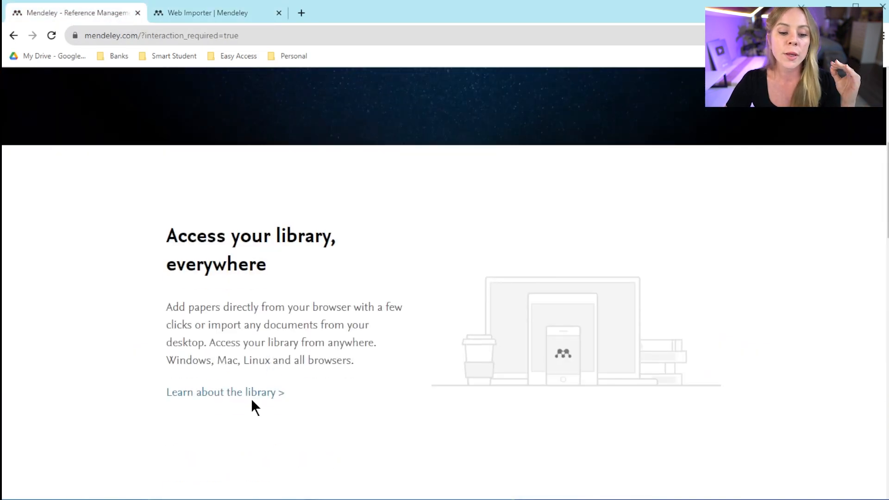
{"action": "left_click", "coordinate": [252, 399]}
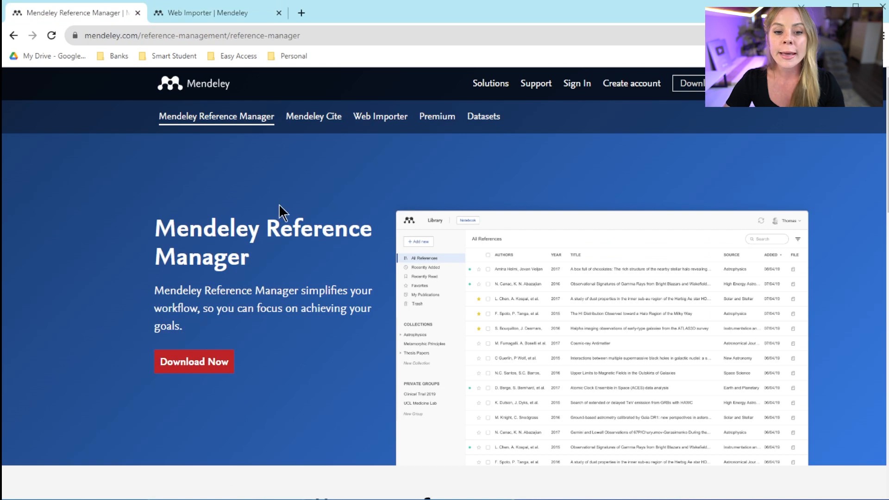
{"action": "left_click", "coordinate": [392, 119]}
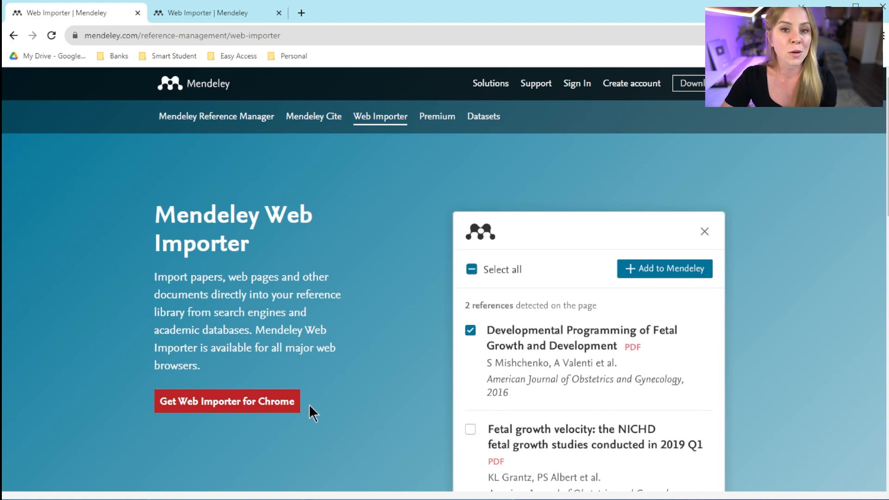
{"action": "left_click", "coordinate": [220, 410]}
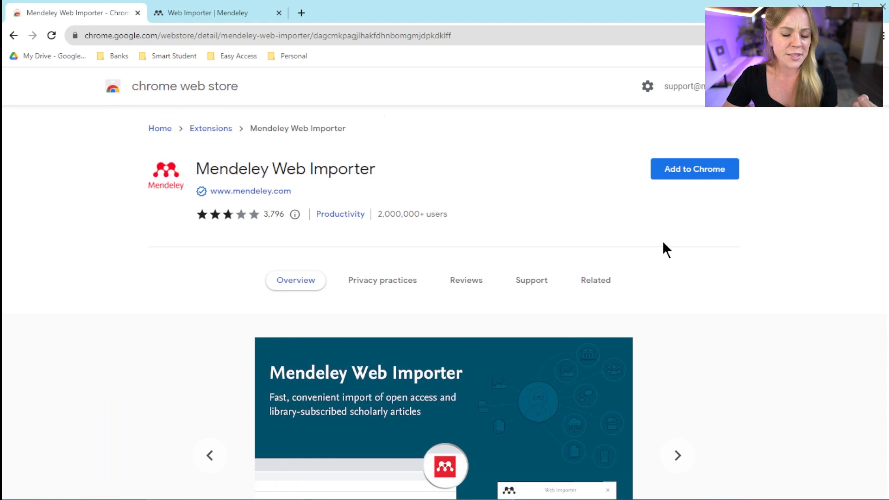
Add the Mendeley Web Importer extension to Chrome, check it's listed, and go back
{"action": "left_click", "coordinate": [725, 180]}
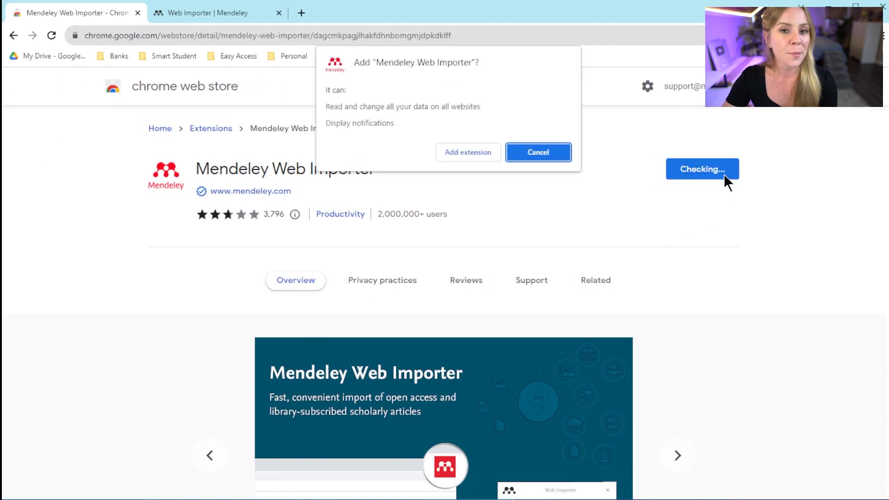
{"action": "left_click", "coordinate": [477, 156]}
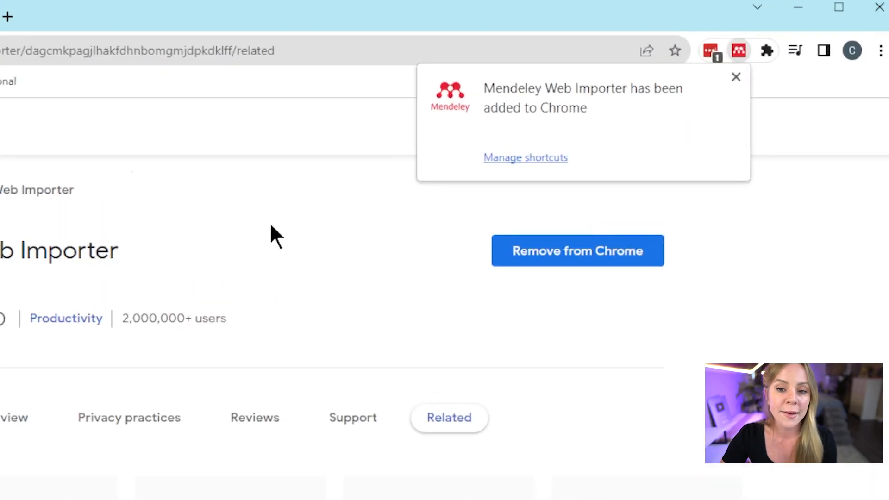
{"action": "left_click", "coordinate": [736, 77]}
{"action": "left_click", "coordinate": [765, 50]}
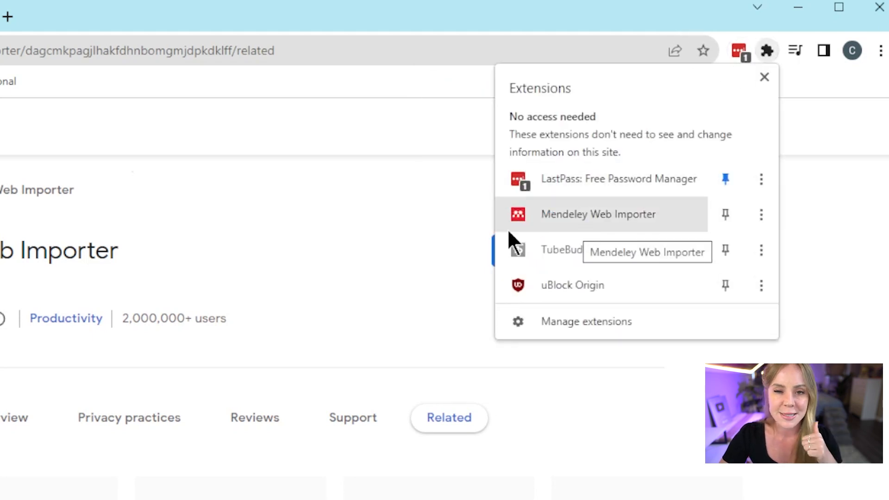
{"action": "left_click", "coordinate": [308, 262]}
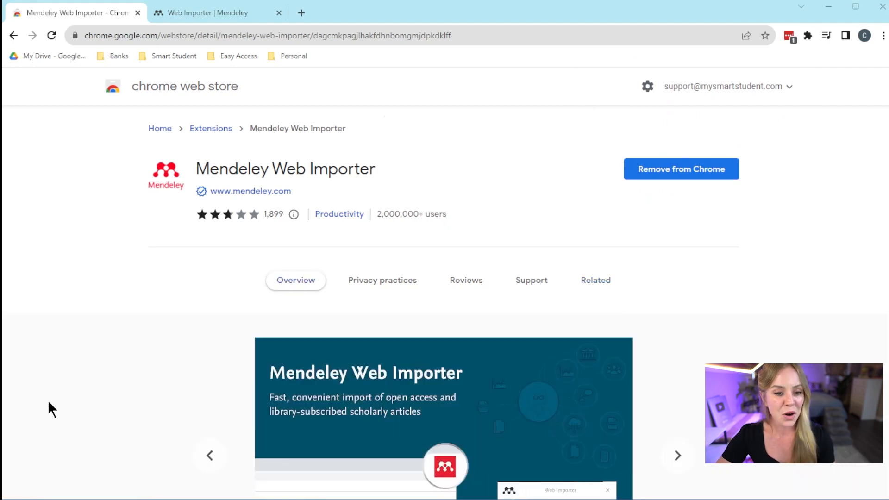
{"action": "left_click", "coordinate": [14, 35]}
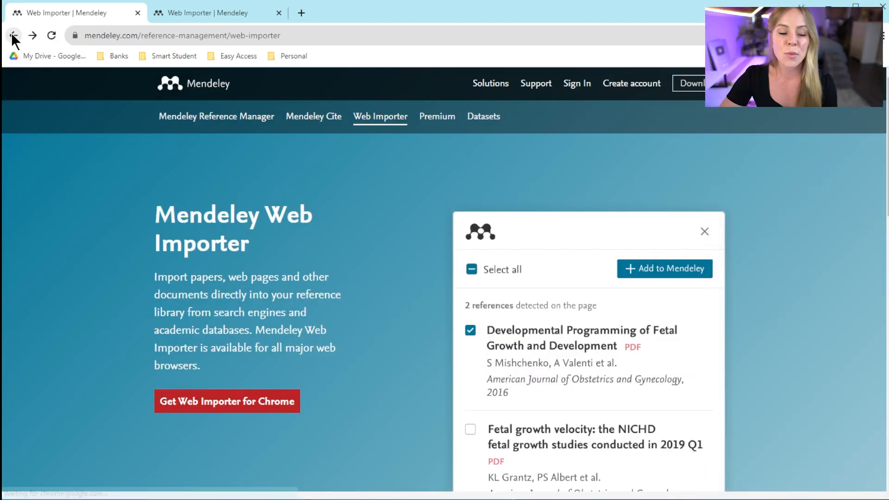
Find the Mendeley Cite add-in on Microsoft AppSource and open it in Word
{"action": "left_click", "coordinate": [316, 118]}
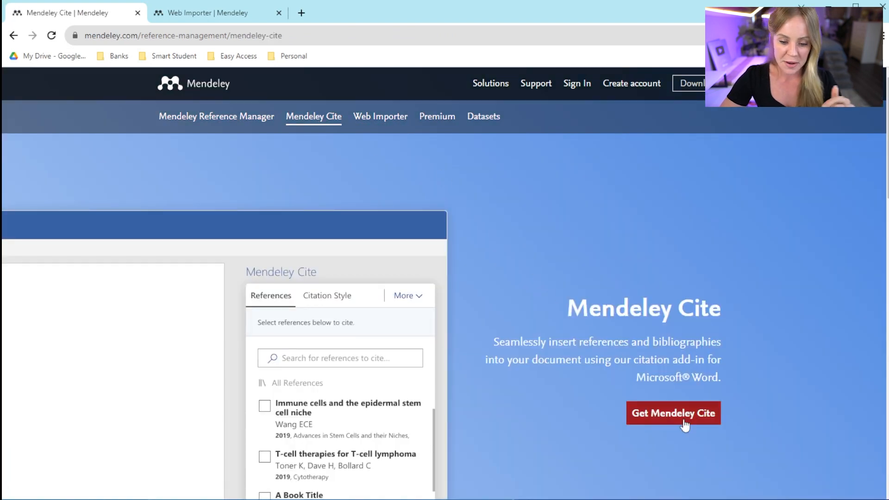
{"action": "left_click", "coordinate": [684, 422]}
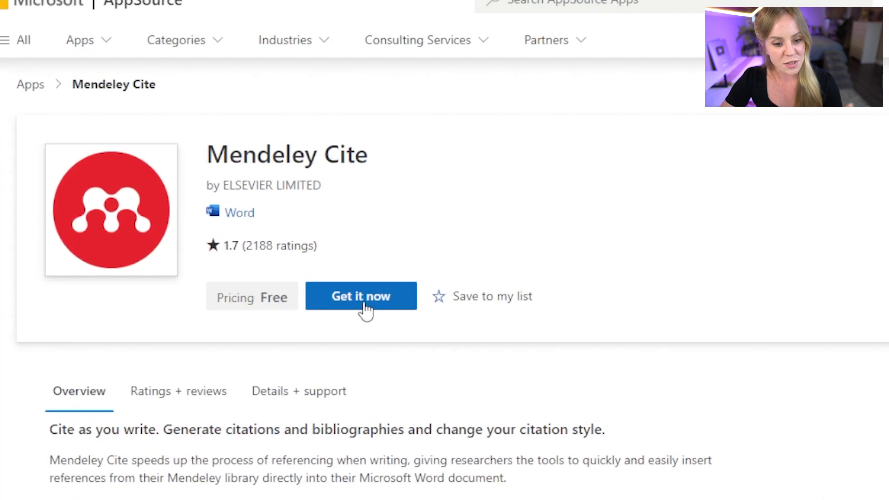
{"action": "left_click", "coordinate": [363, 295]}
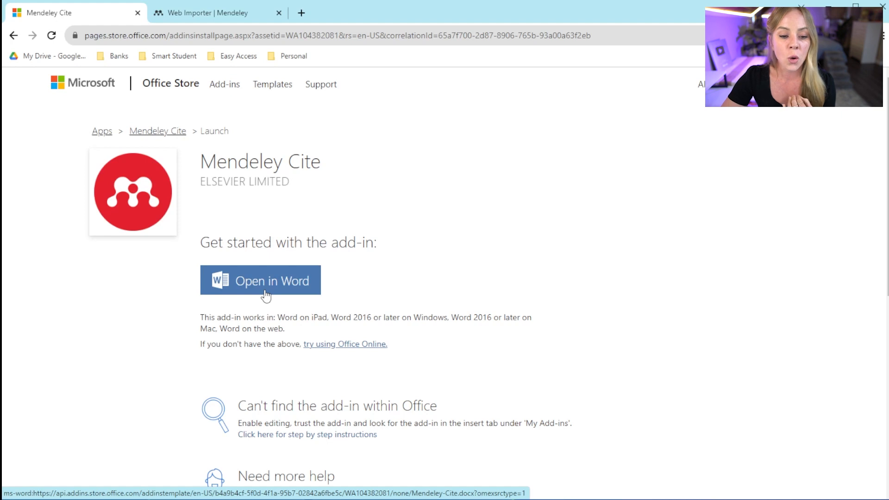
{"action": "left_click", "coordinate": [266, 295]}
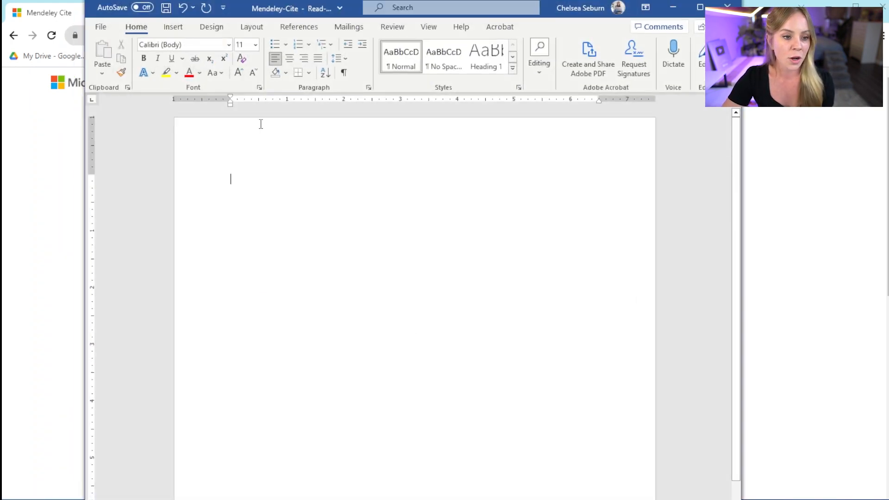
Open the Mendeley Cite pane from Word's References tab
{"action": "left_click", "coordinate": [307, 26]}
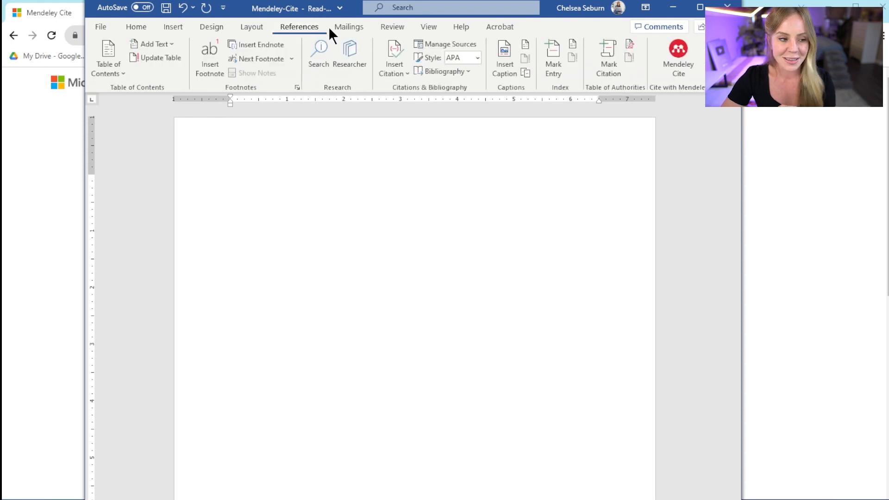
{"action": "left_click", "coordinate": [685, 60]}
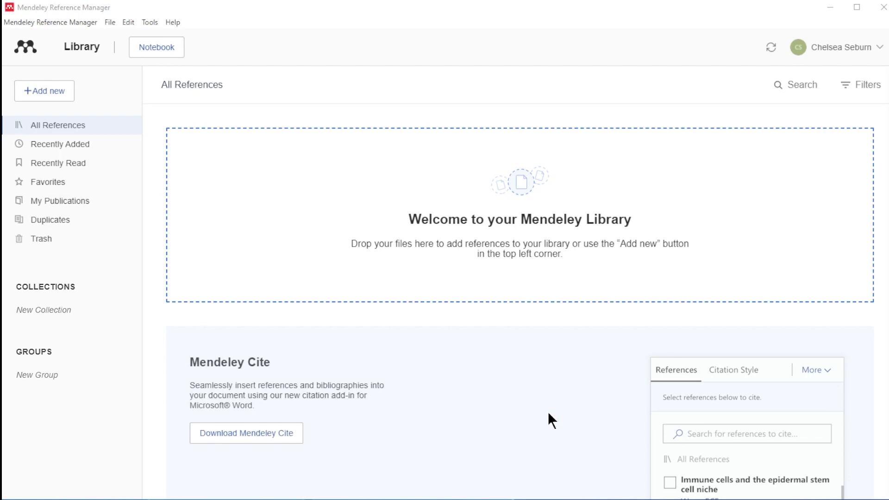
Start a manual Journal Article entry titled 'Anxious attachment style predicts an enhanced cortisol response…'
{"action": "left_click", "coordinate": [52, 89]}
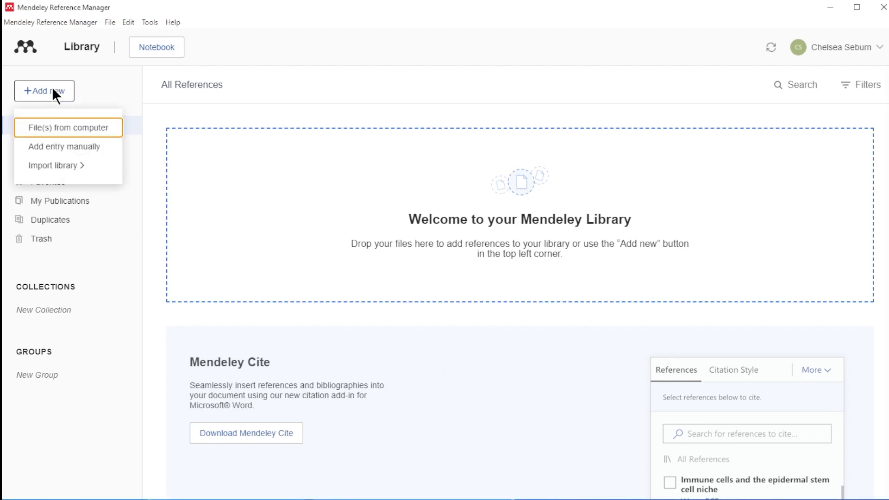
{"action": "left_click", "coordinate": [54, 147]}
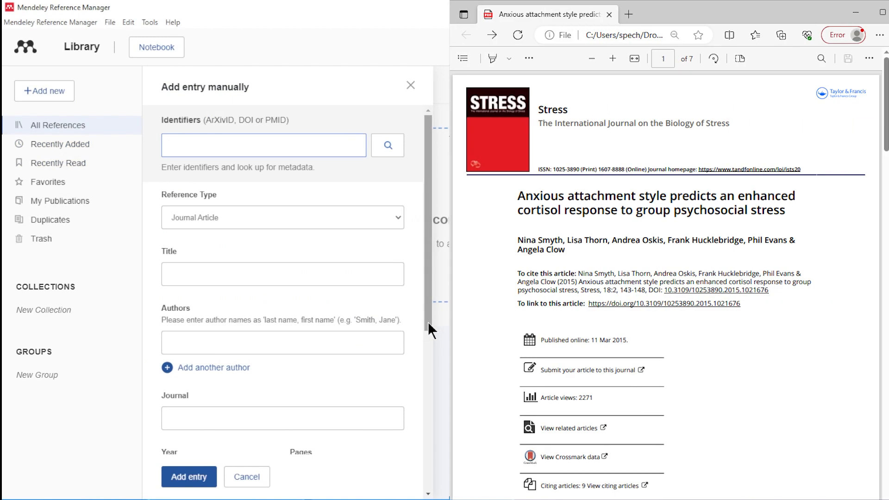
{"action": "left_click_drag", "start_coordinate": [432, 326], "coordinate": [431, 376]}
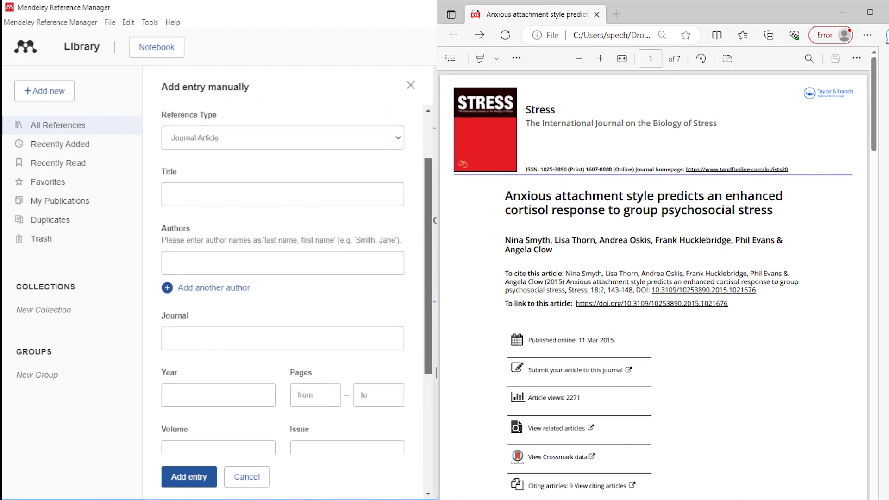
{"action": "left_click", "coordinate": [396, 140]}
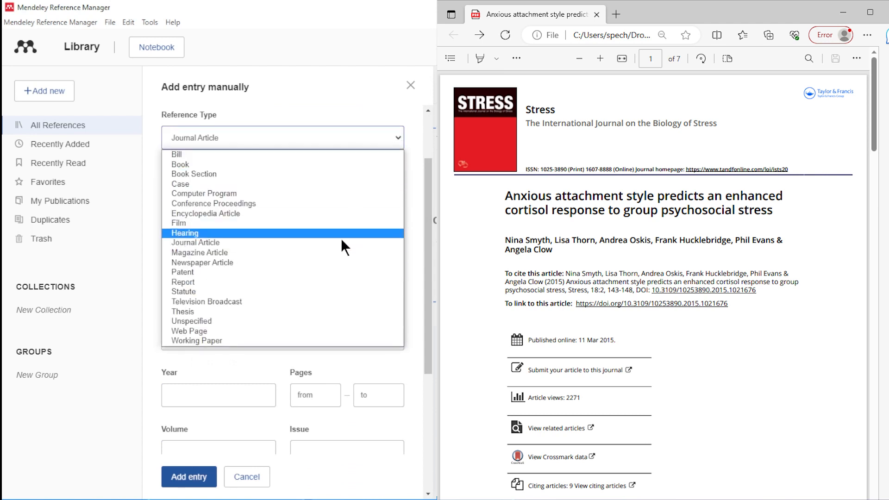
{"action": "left_click", "coordinate": [338, 244]}
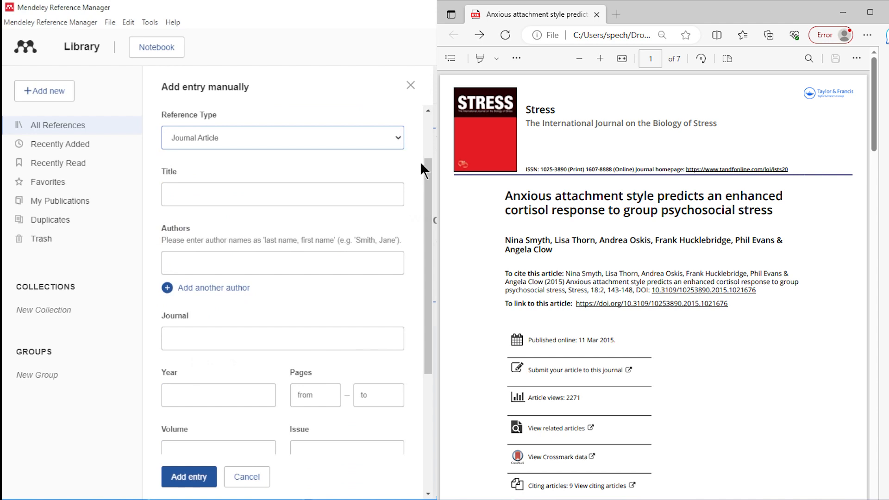
{"action": "key", "text": "Tab"}
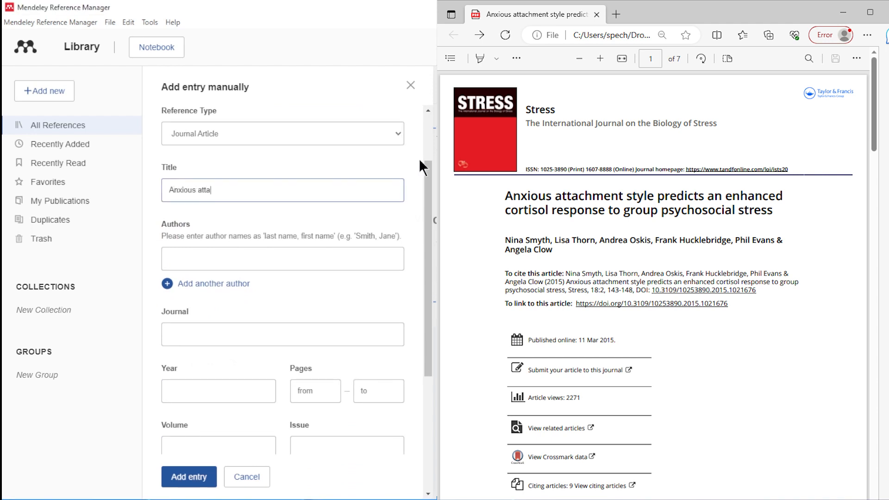
{"action": "type", "text": "Anxious attachment style predicts an enhanced corti"}
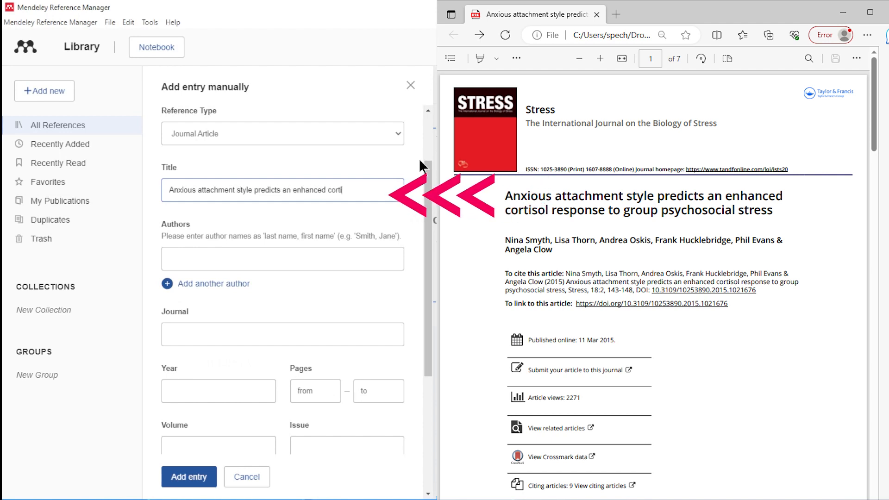
{"action": "type", "text": "sol response to group"}
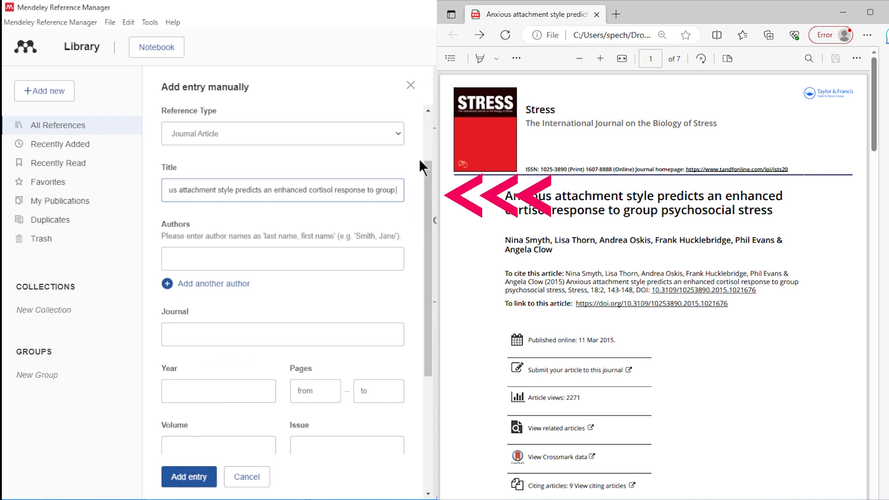
{"action": "type", "text": " psychosocial stress"}
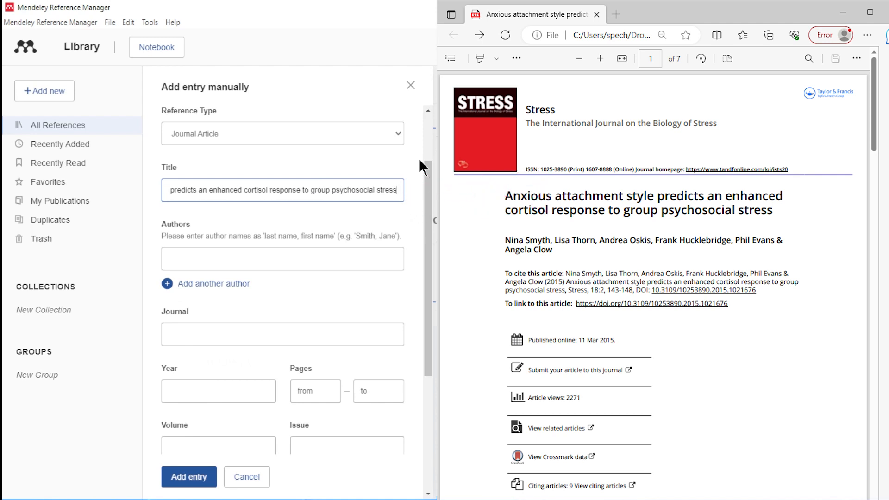
Enter the article's six authors in separate author fields
{"action": "left_click", "coordinate": [379, 257]}
{"action": "type", "text": "Smith, Nina"}
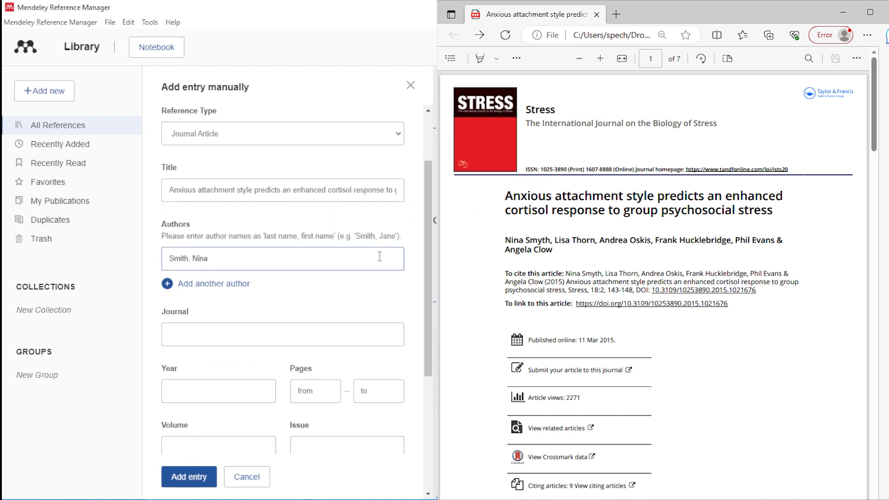
{"action": "left_click", "coordinate": [243, 283]}
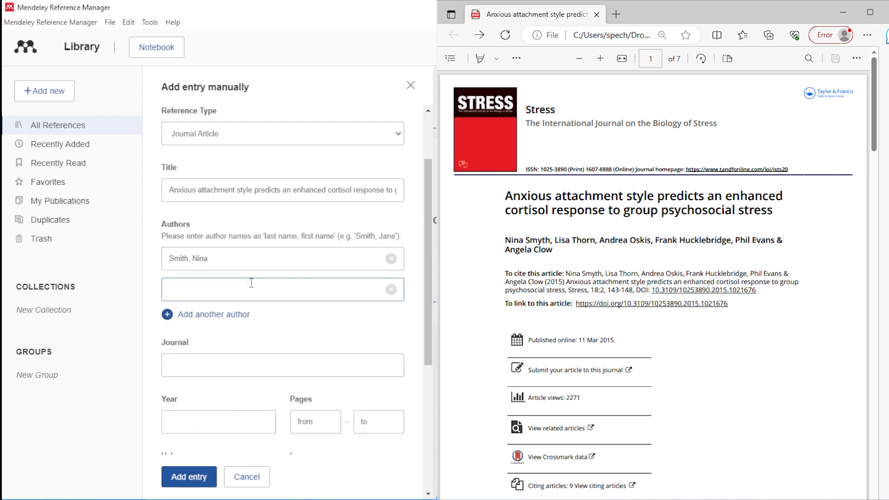
{"action": "type", "text": "Thorn, Lisa"}
{"action": "left_click", "coordinate": [240, 316]}
{"action": "type", "text": "Oskis, Andrea"}
{"action": "left_click", "coordinate": [221, 345]}
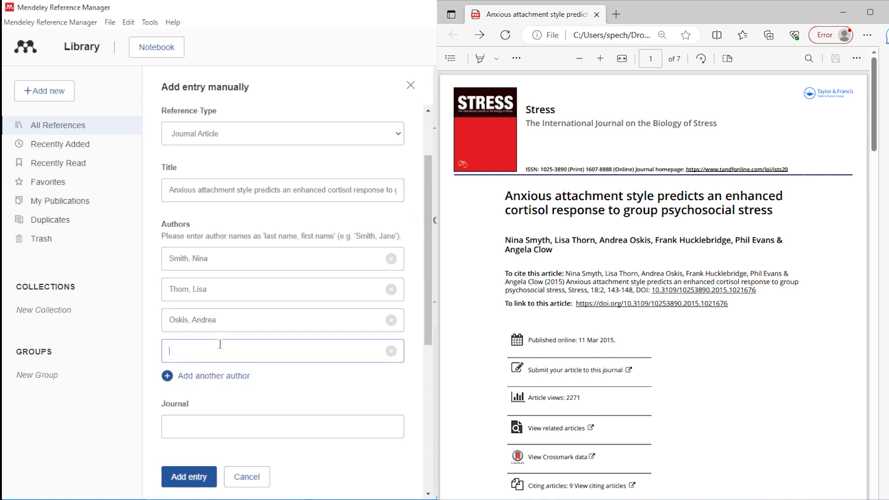
{"action": "type", "text": "Hucklebridge, Frank"}
{"action": "left_click", "coordinate": [209, 376]}
{"action": "type", "text": "Evna,"}
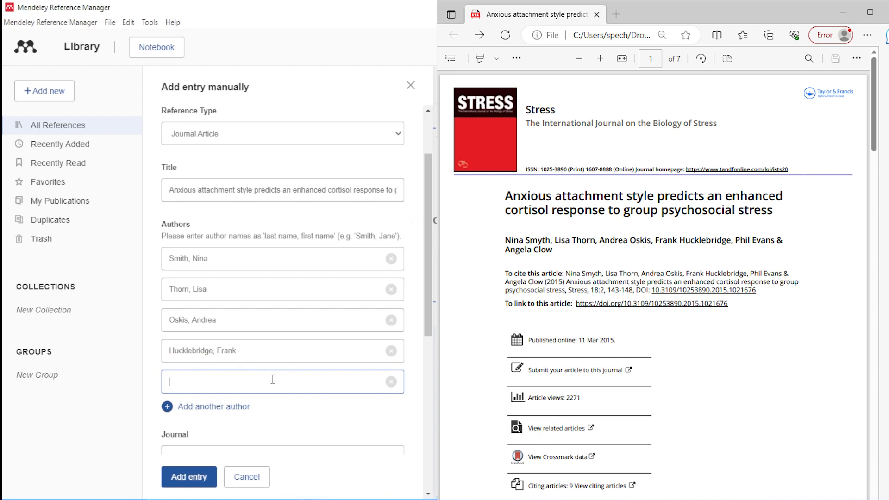
{"action": "left_click", "coordinate": [246, 407]}
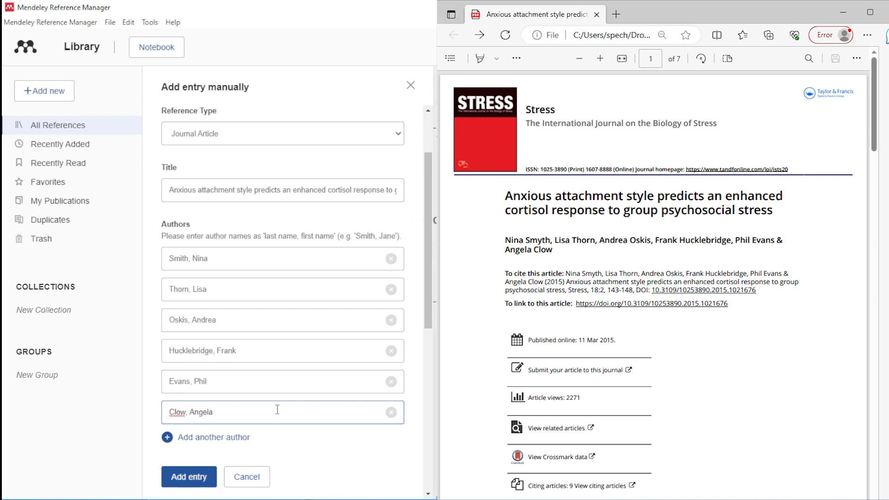
{"action": "scroll", "coordinate": [356, 392], "scroll_direction": "down", "scroll_amount": 6}
{"action": "scroll", "coordinate": [359, 390], "scroll_direction": "up", "scroll_amount": 1}
Fill in journal Stress, year 2012, pages 143–148, volume 18, issue 2, month 3, and save
{"action": "left_click", "coordinate": [361, 188]}
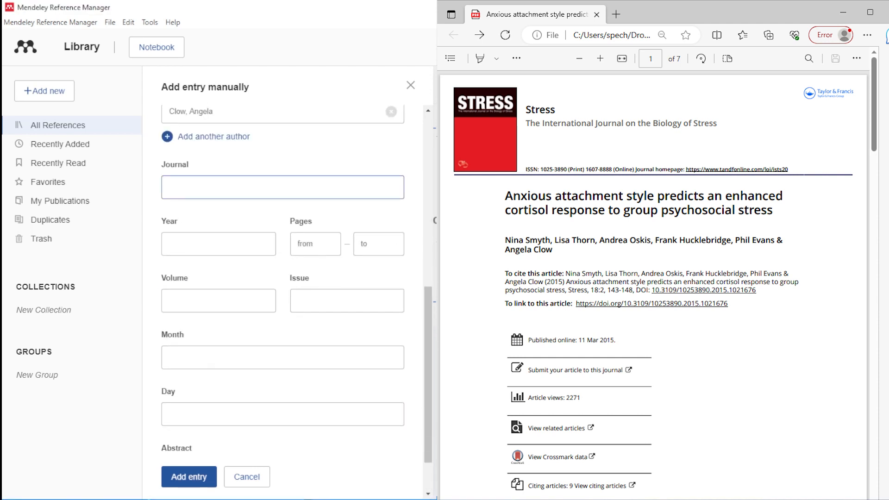
{"action": "key", "text": "Tab"}
{"action": "type", "text": "2012"}
{"action": "key", "text": "Tab"}
{"action": "type", "text": "143"}
{"action": "key", "text": "Tab"}
{"action": "type", "text": "148"}
{"action": "key", "text": "Tab"}
{"action": "type", "text": "18"}
{"action": "key", "text": "Tab"}
{"action": "type", "text": "2"}
{"action": "key", "text": "Tab"}
{"action": "type", "text": "3"}
{"action": "key", "text": "Tab"}
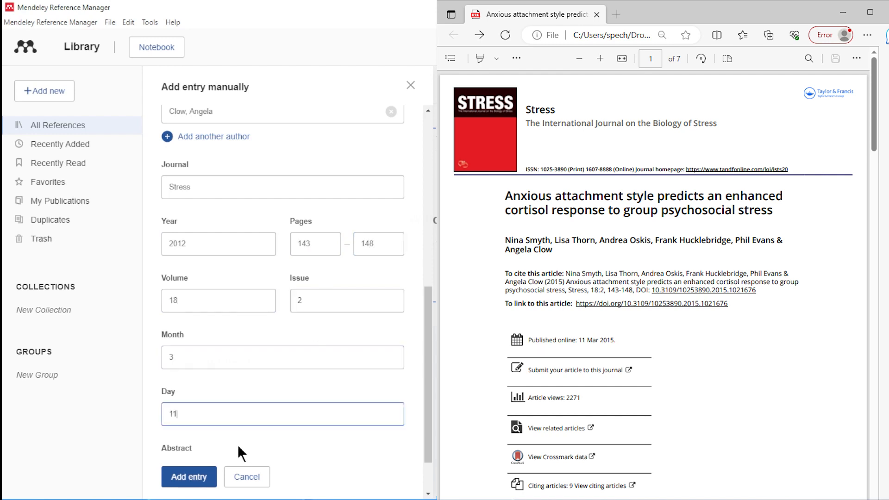
{"action": "scroll", "coordinate": [236, 442], "scroll_direction": "down", "scroll_amount": 1}
{"action": "left_click", "coordinate": [189, 477]}
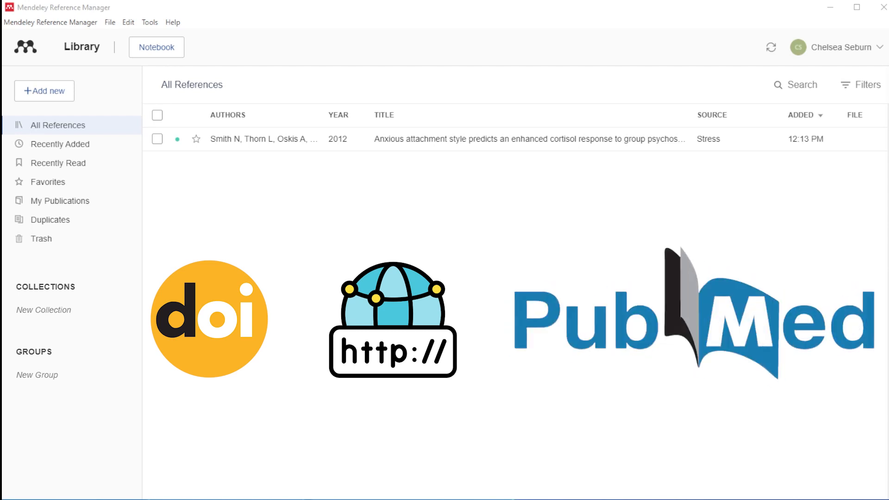
Auto-fill a new entry by looking up DOI 10.3109/10253890.2015.1021676 copied from the PDF
{"action": "left_click", "coordinate": [32, 93]}
{"action": "left_click", "coordinate": [36, 145]}
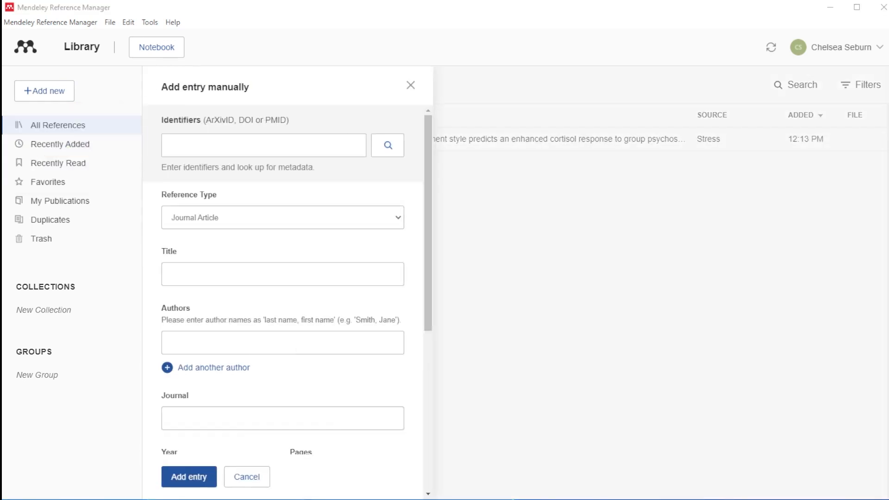
{"action": "key", "text": "alt+Tab"}
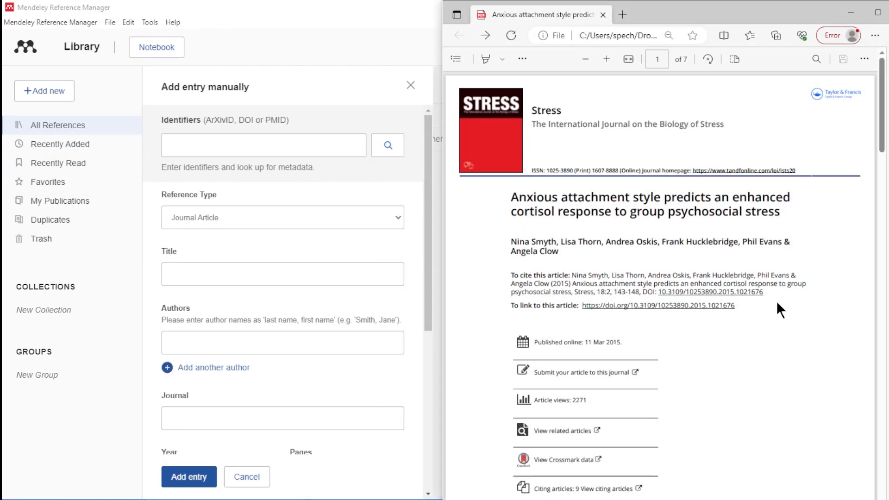
{"action": "left_click_drag", "start_coordinate": [765, 292], "coordinate": [662, 297]}
{"action": "left_click", "coordinate": [316, 140]}
{"action": "type", "text": "10.3109/10253890.2015.1021676"}
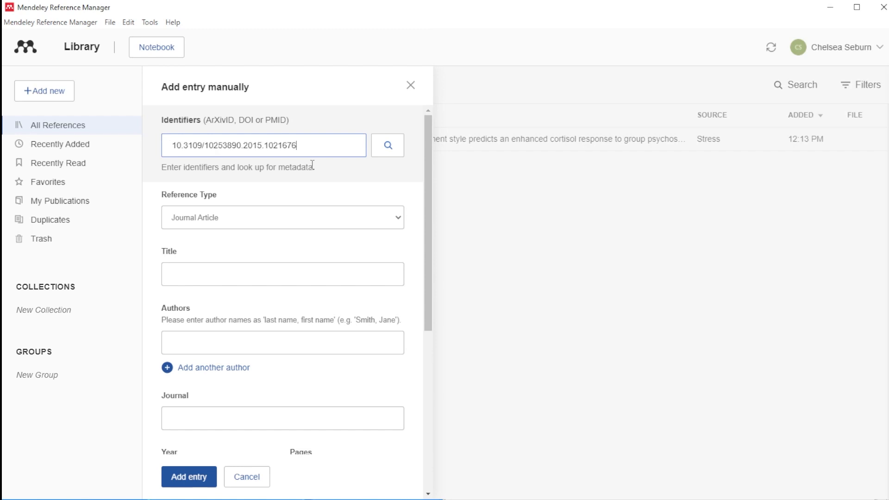
{"action": "left_click", "coordinate": [383, 139]}
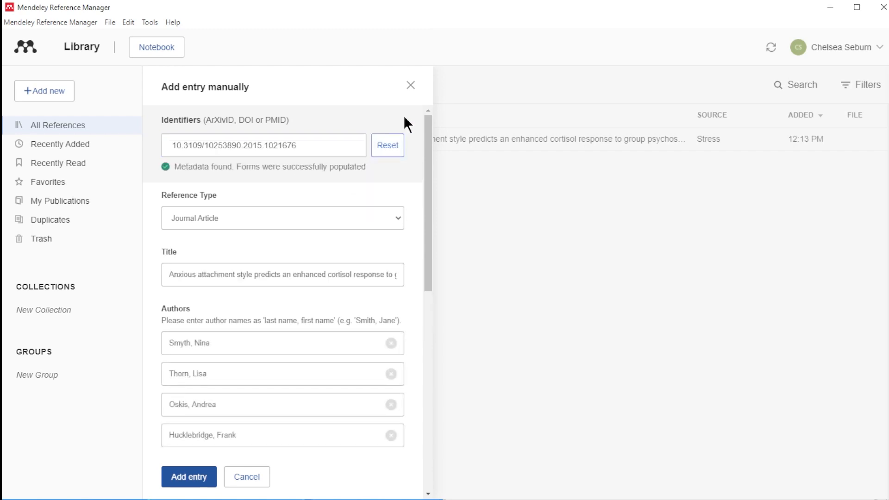
{"action": "left_click_drag", "start_coordinate": [429, 155], "coordinate": [403, 349]}
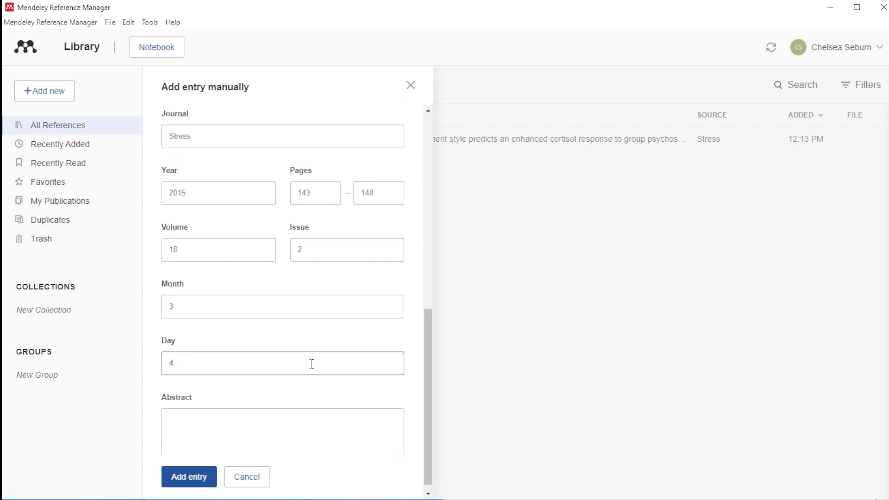
Save the 2015 DOI-based reference and delete the older 2012 manual entry
{"action": "left_click", "coordinate": [178, 478]}
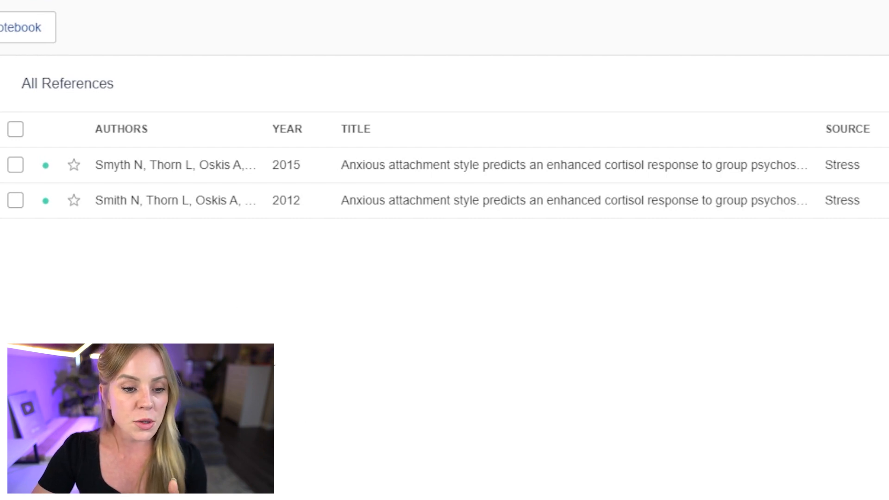
{"action": "right_click", "coordinate": [205, 198]}
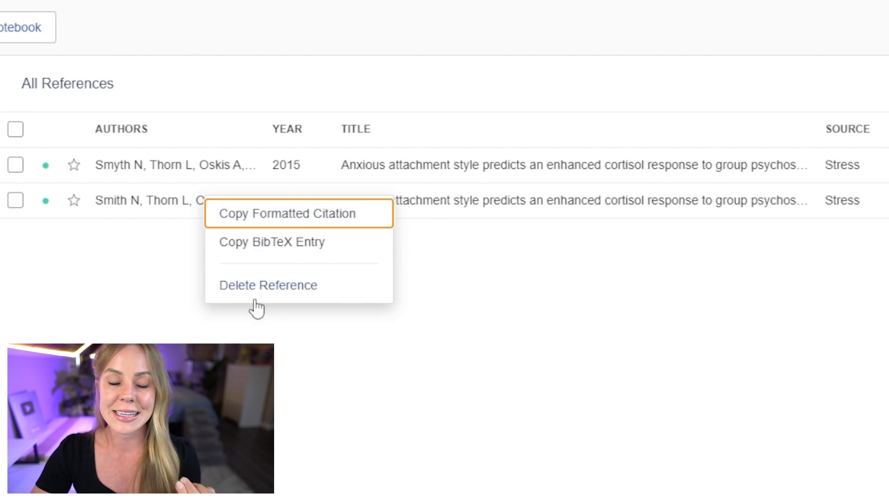
{"action": "left_click", "coordinate": [92, 274]}
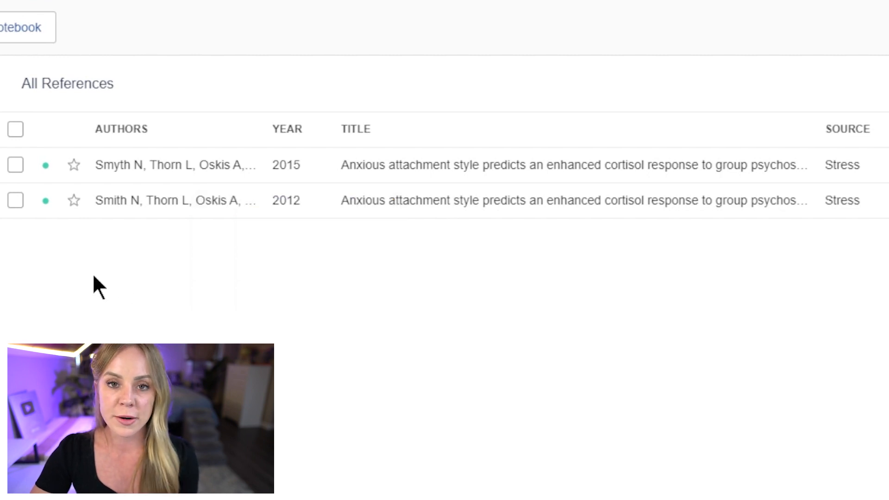
{"action": "left_click", "coordinate": [11, 204]}
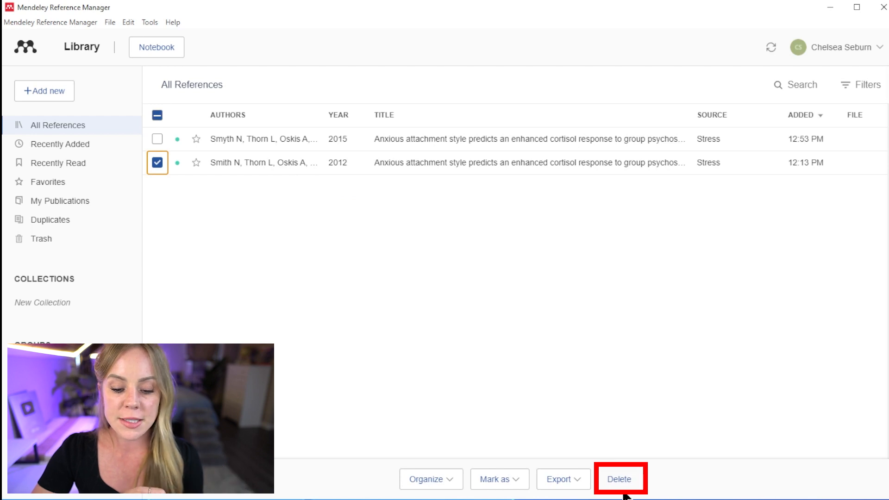
{"action": "left_click", "coordinate": [616, 479]}
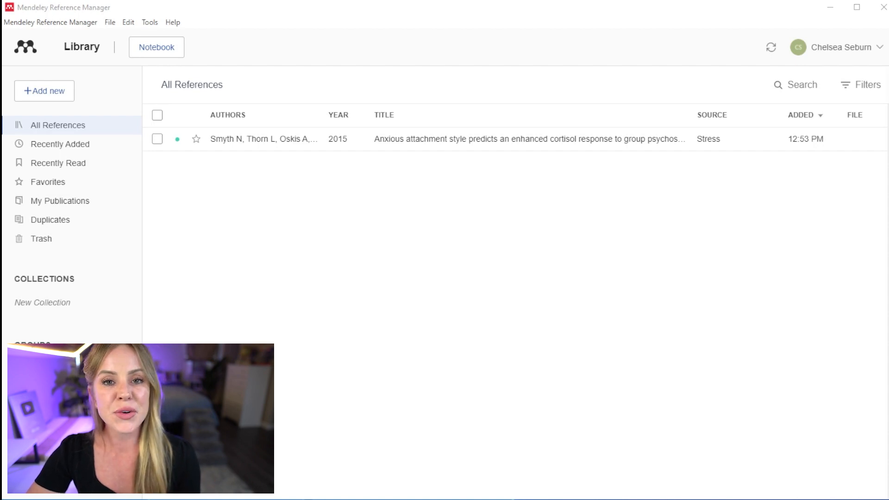
Add the Anxious attachment style PDF from the Example folder by dragging it onto the library
{"action": "left_click", "coordinate": [63, 86]}
{"action": "left_click", "coordinate": [57, 127]}
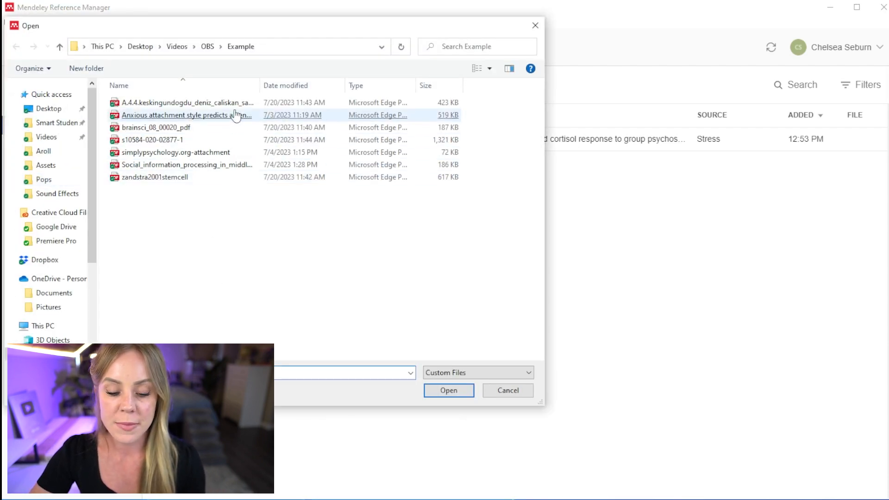
{"action": "left_click", "coordinate": [515, 393]}
{"action": "key", "text": "alt+Tab"}
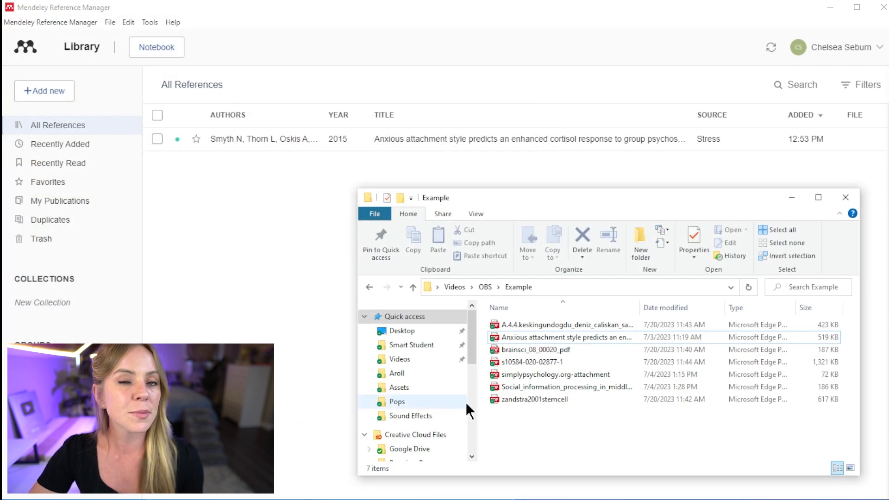
{"action": "left_click_drag", "start_coordinate": [559, 342], "coordinate": [281, 277]}
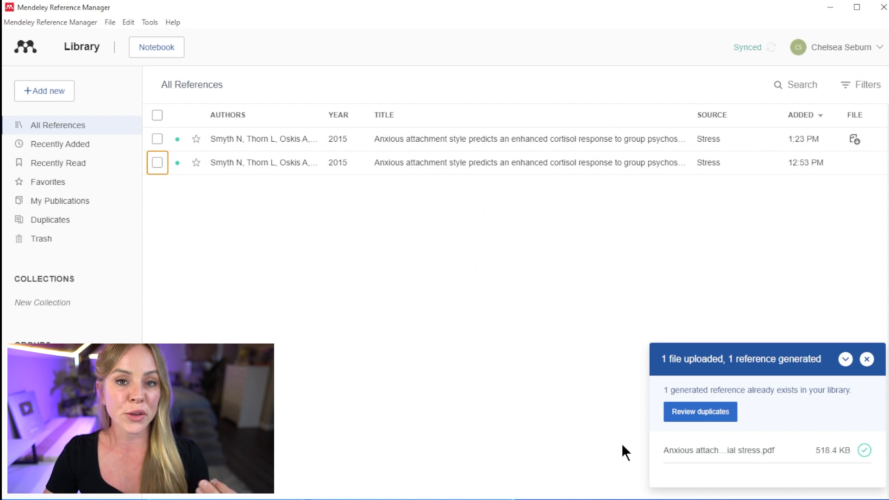
Review the duplicate set and compare the details of both 2015 Stress entries
{"action": "left_click", "coordinate": [720, 413]}
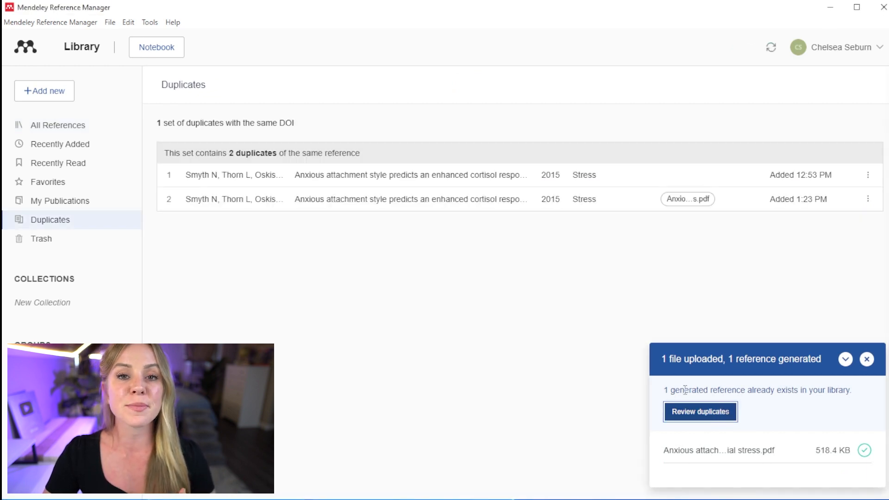
{"action": "left_click", "coordinate": [294, 176]}
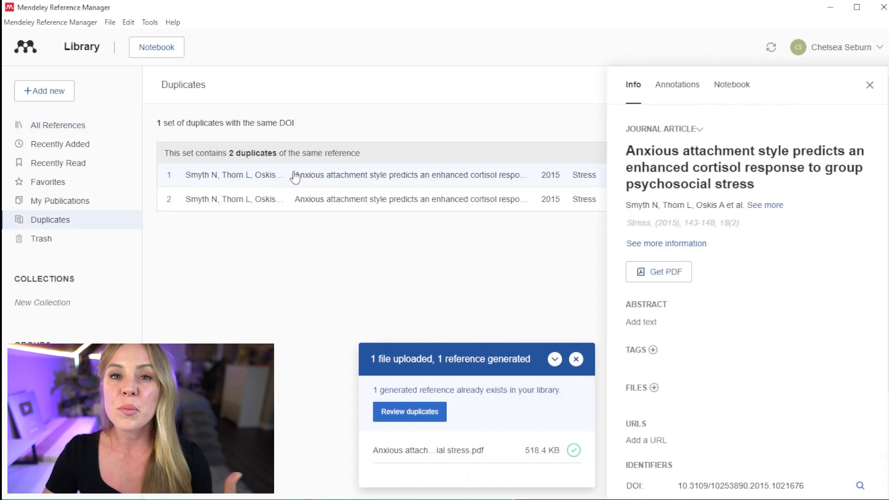
{"action": "left_click", "coordinate": [303, 204]}
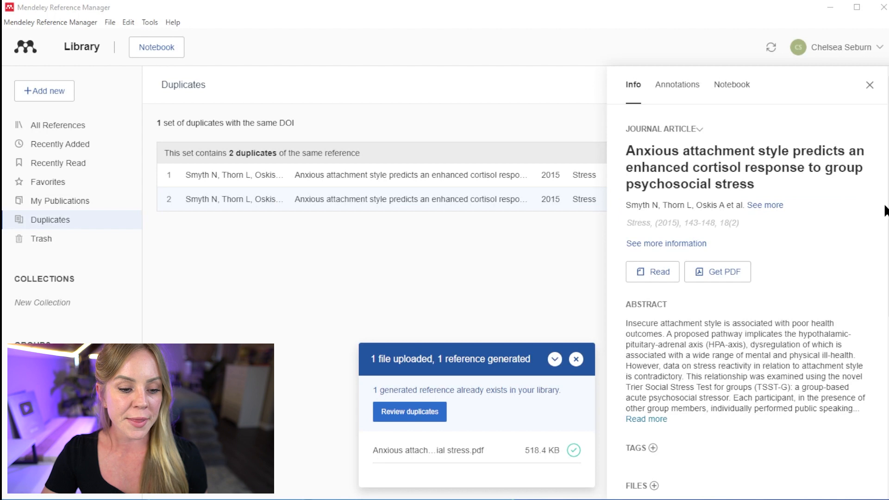
{"action": "scroll", "coordinate": [748, 277], "scroll_direction": "down", "scroll_amount": 6}
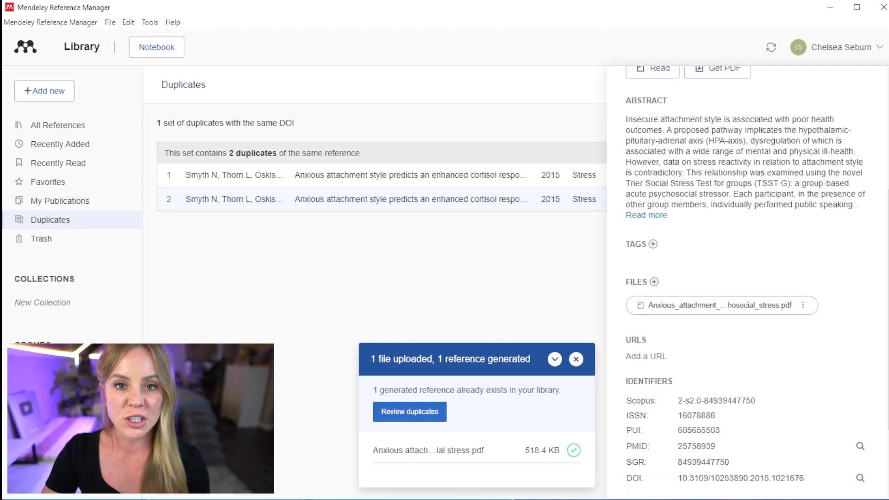
{"action": "scroll", "coordinate": [748, 278], "scroll_direction": "down", "scroll_amount": 1}
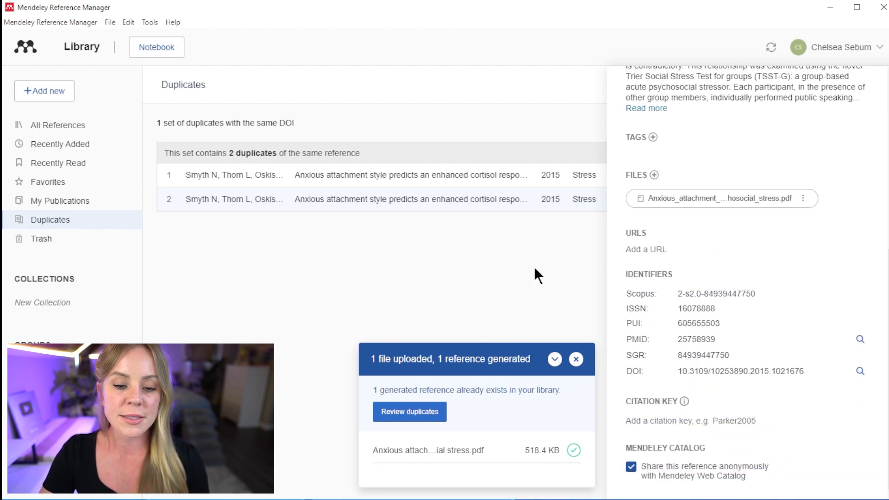
{"action": "scroll", "coordinate": [815, 138], "scroll_direction": "up", "scroll_amount": 7}
Delete the older duplicate without the PDF and return to All References
{"action": "left_click", "coordinate": [868, 84]}
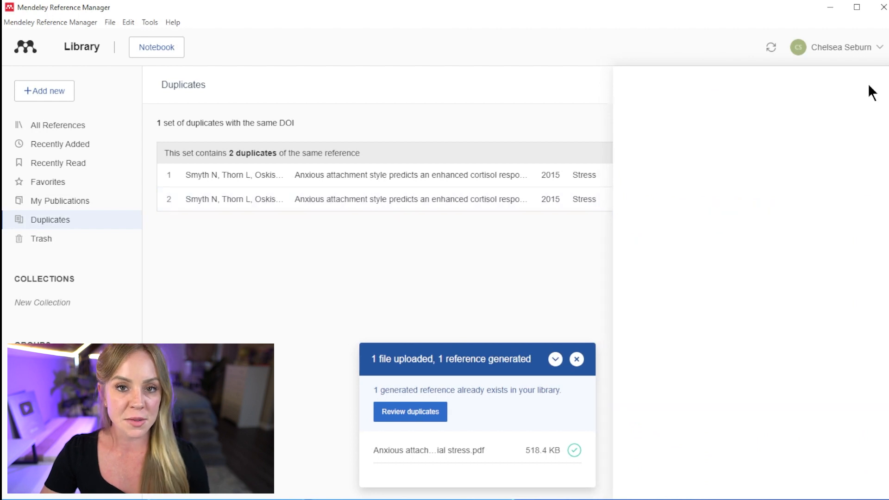
{"action": "left_click", "coordinate": [868, 175]}
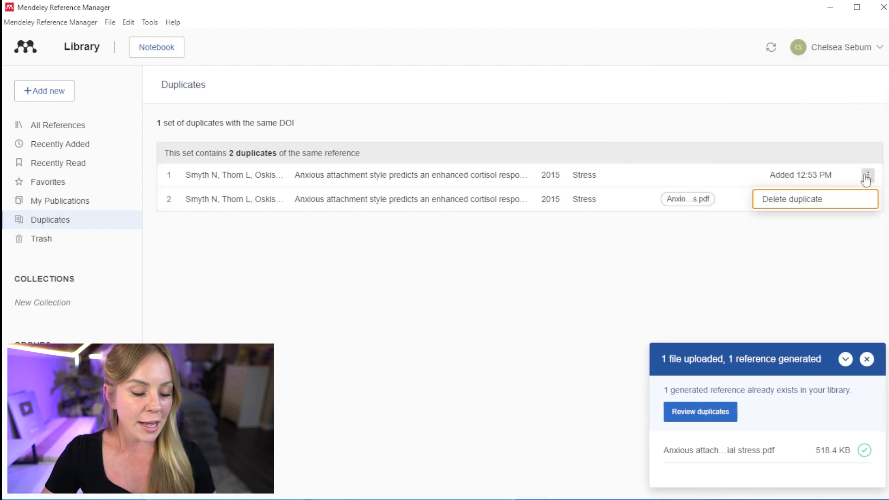
{"action": "left_click", "coordinate": [820, 203]}
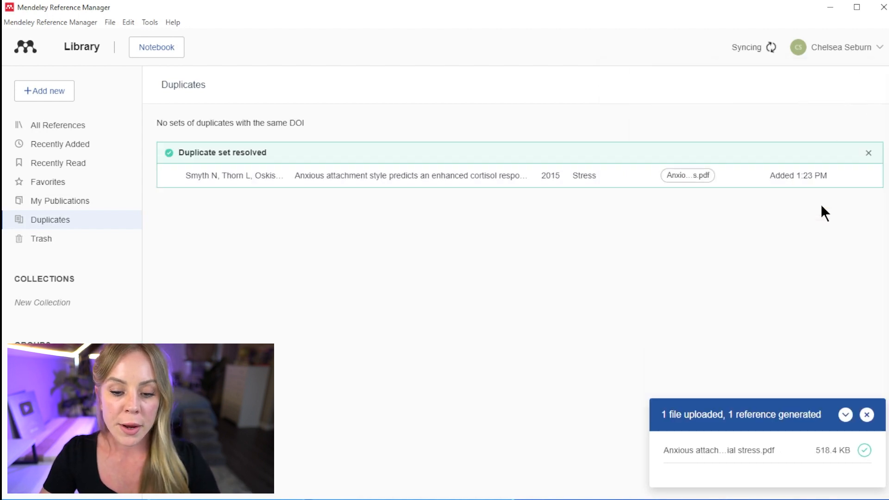
{"action": "left_click", "coordinate": [83, 131]}
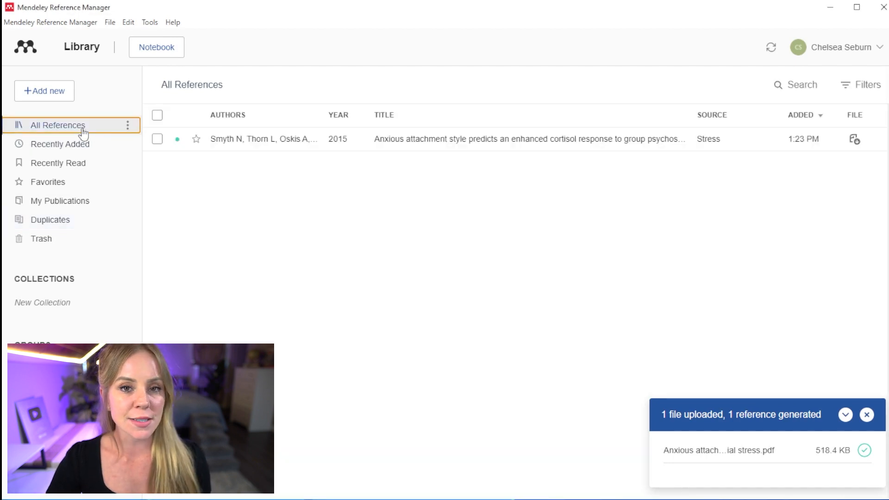
Open the 2015 reference's PDF and highlight the abstract's first sentence
{"action": "left_click", "coordinate": [268, 154]}
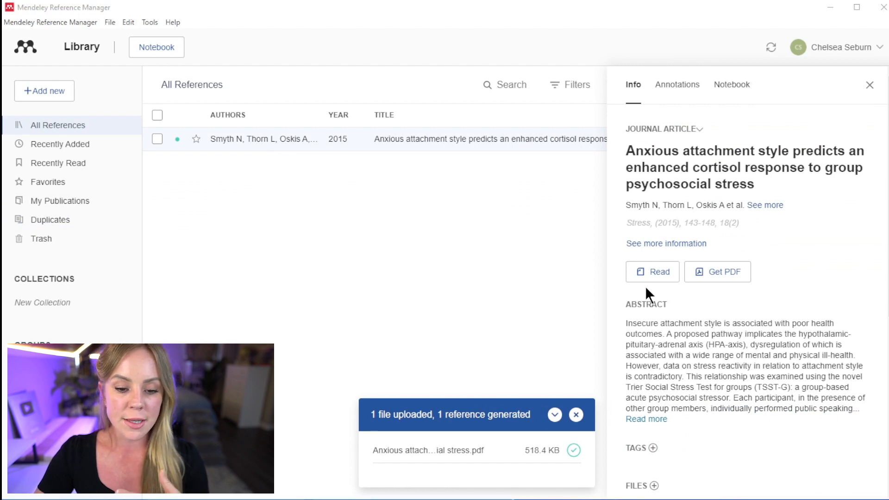
{"action": "left_click", "coordinate": [670, 268]}
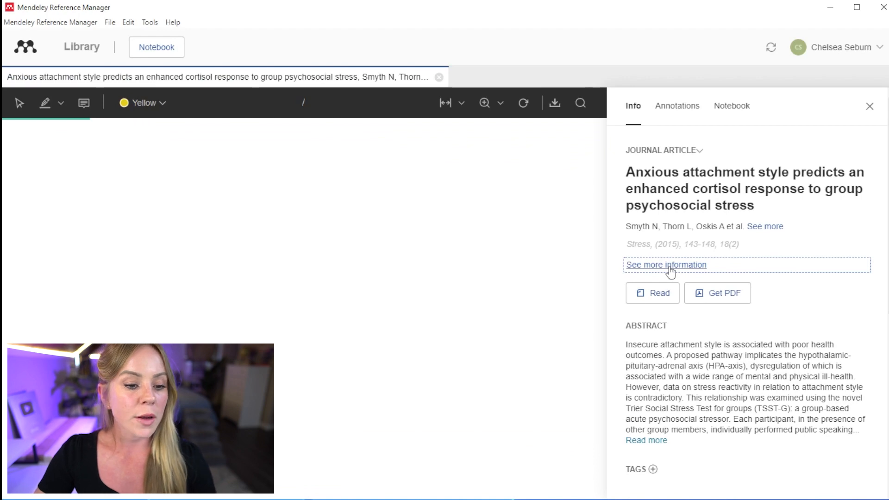
{"action": "left_click_drag", "start_coordinate": [601, 150], "coordinate": [596, 208]}
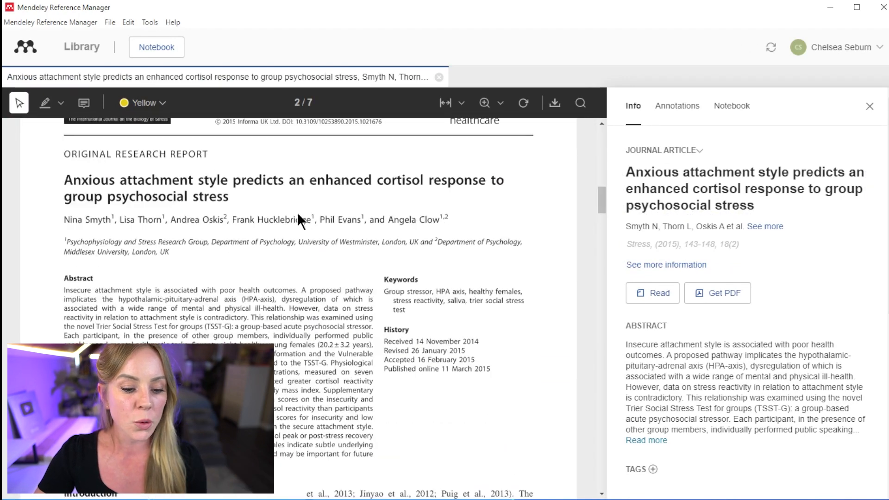
{"action": "left_click_drag", "start_coordinate": [63, 290], "coordinate": [300, 291]}
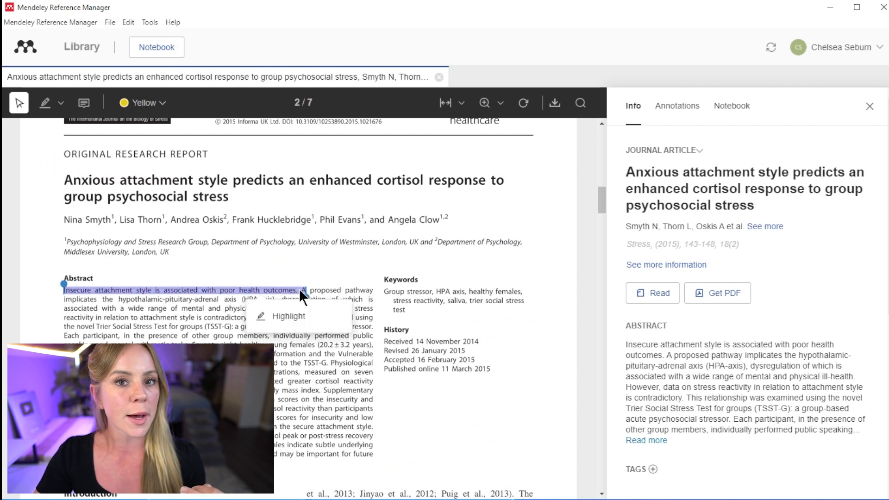
{"action": "left_click", "coordinate": [287, 317]}
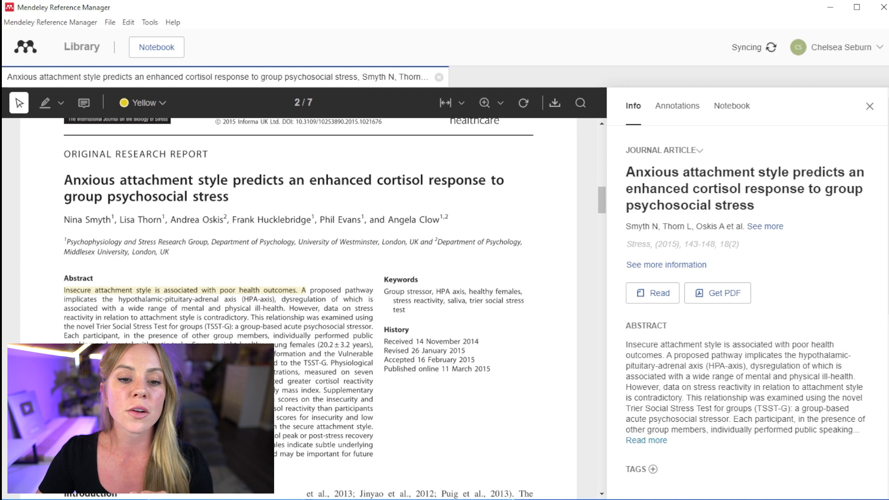
Add a 'Good point' note beside the abstract, then close the PDF
{"action": "left_click", "coordinate": [84, 102]}
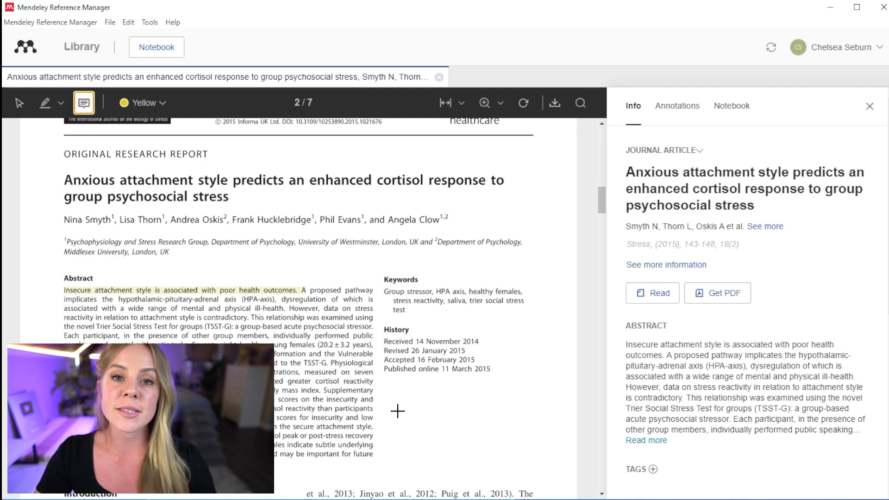
{"action": "left_click", "coordinate": [403, 427]}
{"action": "type", "text": "Good point"}
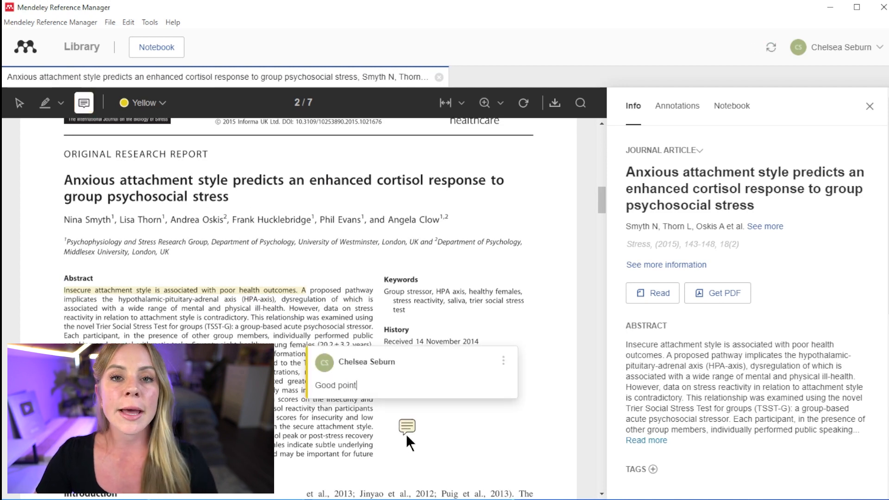
{"action": "left_click", "coordinate": [425, 443]}
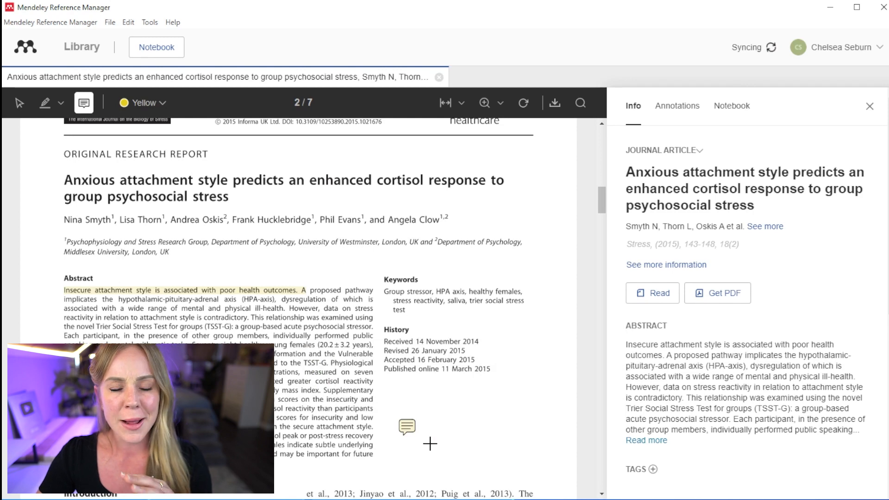
{"action": "left_click", "coordinate": [439, 77]}
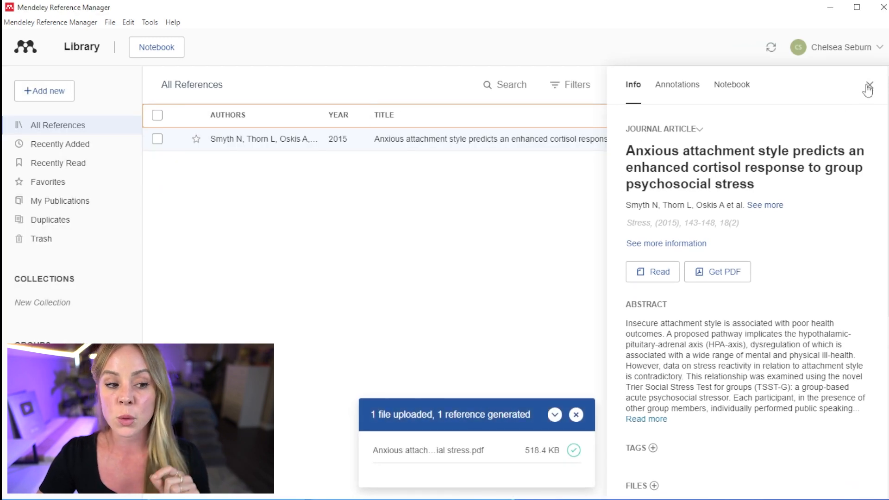
{"action": "left_click", "coordinate": [851, 415]}
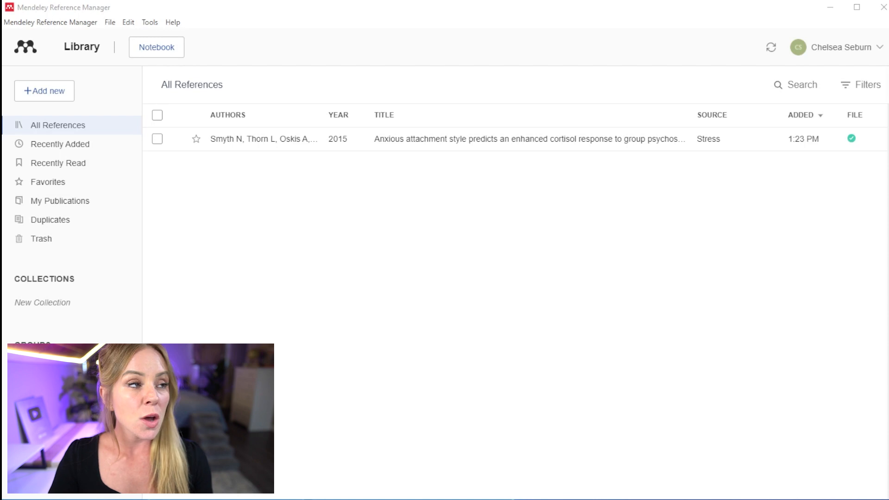
Search Google Scholar for stem cell therapy and open the first result's article page
{"action": "key", "text": "alt+Tab"}
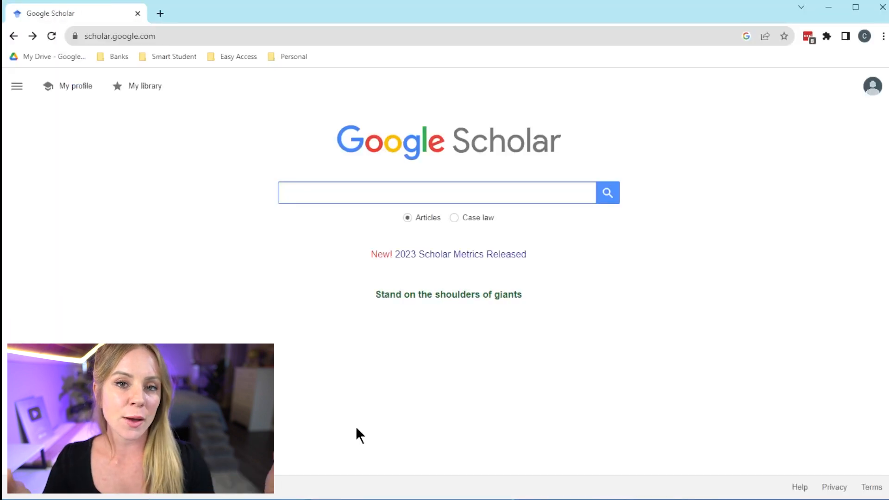
{"action": "type", "text": "Stem ce"}
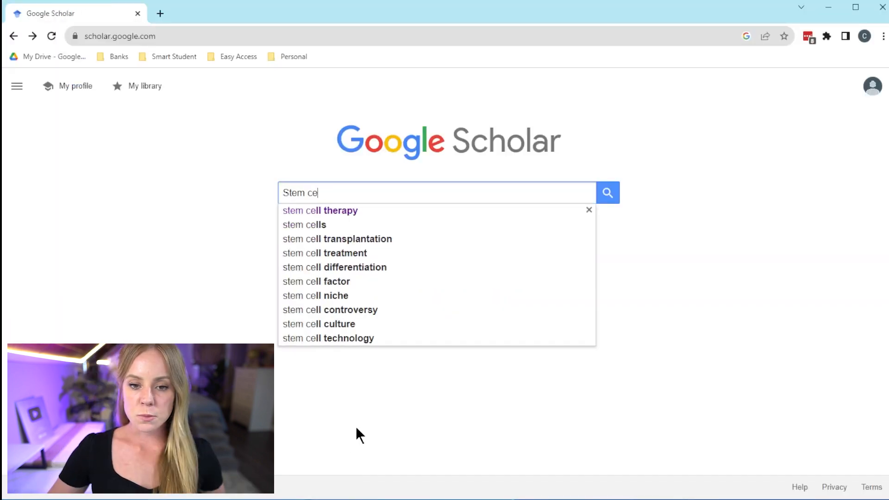
{"action": "type", "text": "ll ther"}
{"action": "key", "text": "Down"}
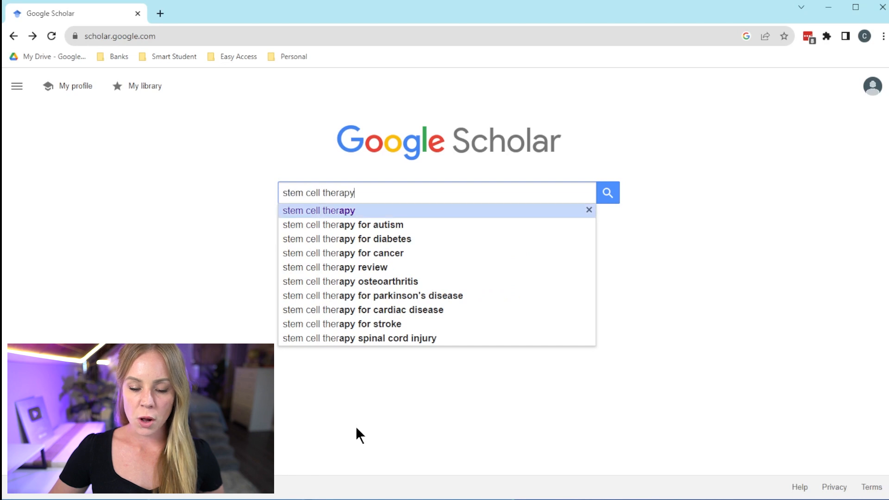
{"action": "key", "text": "Return"}
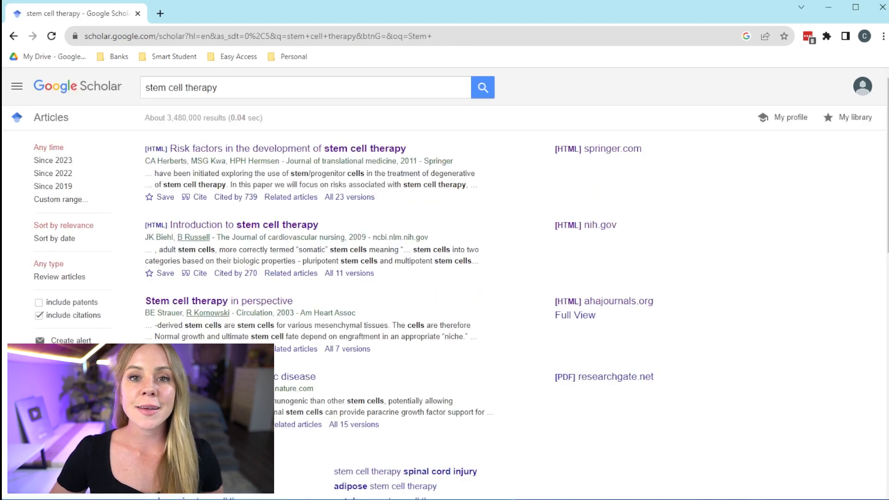
{"action": "left_click", "coordinate": [371, 148]}
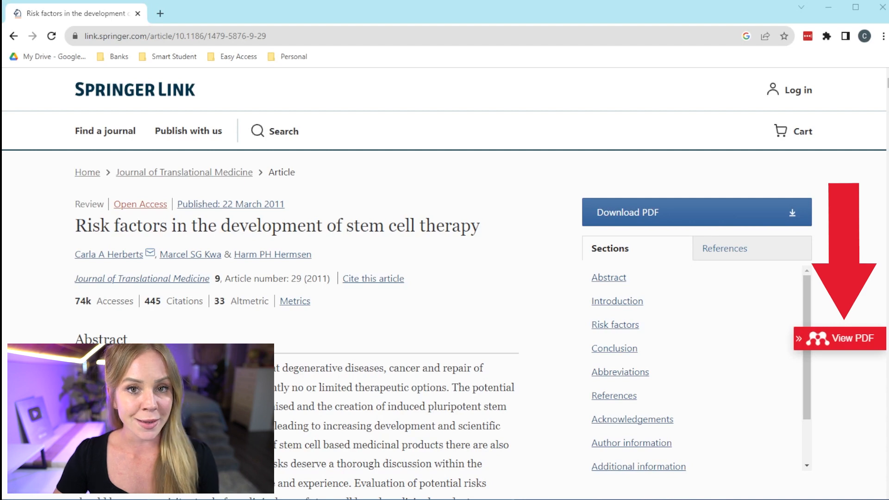
View the article's PDF, scroll through it, then go back to the Springer Link page
{"action": "left_click", "coordinate": [845, 342]}
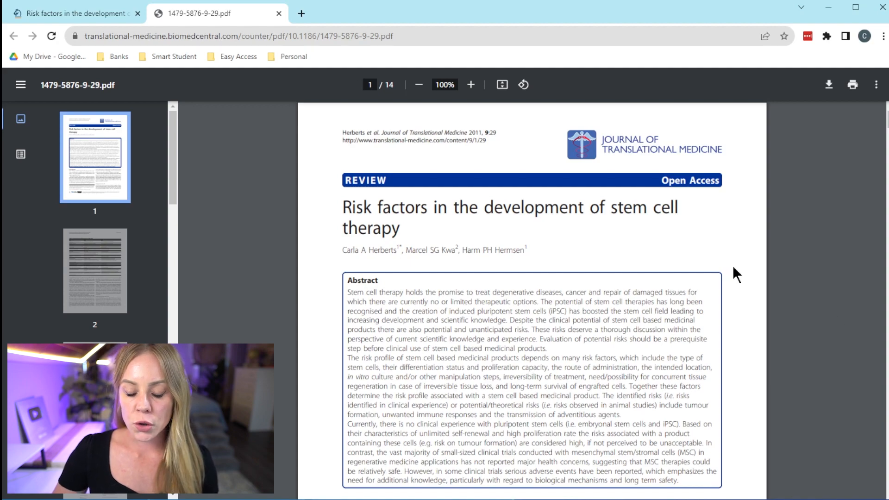
{"action": "scroll", "coordinate": [734, 268], "scroll_direction": "down", "scroll_amount": 10}
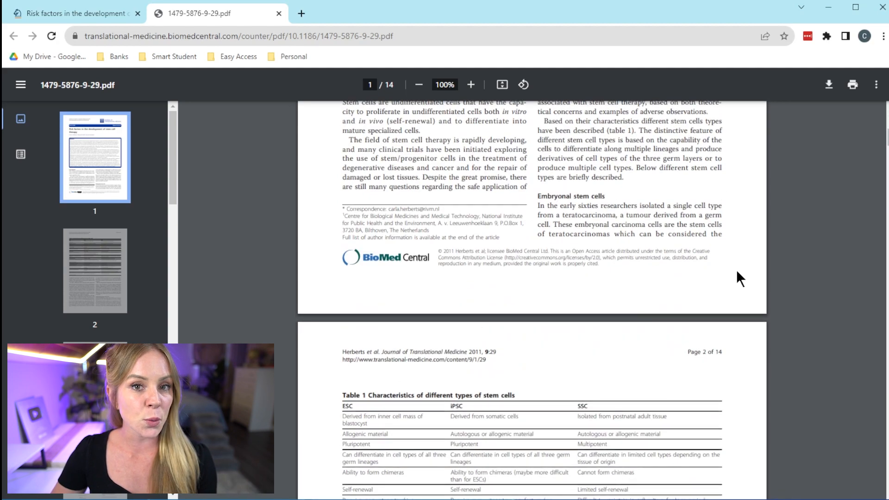
{"action": "scroll", "coordinate": [736, 270], "scroll_direction": "down", "scroll_amount": 9}
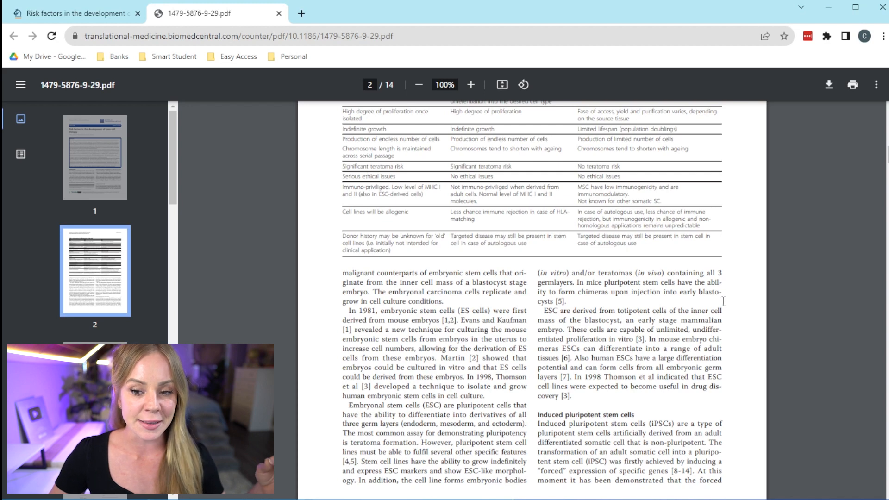
{"action": "left_click", "coordinate": [76, 17]}
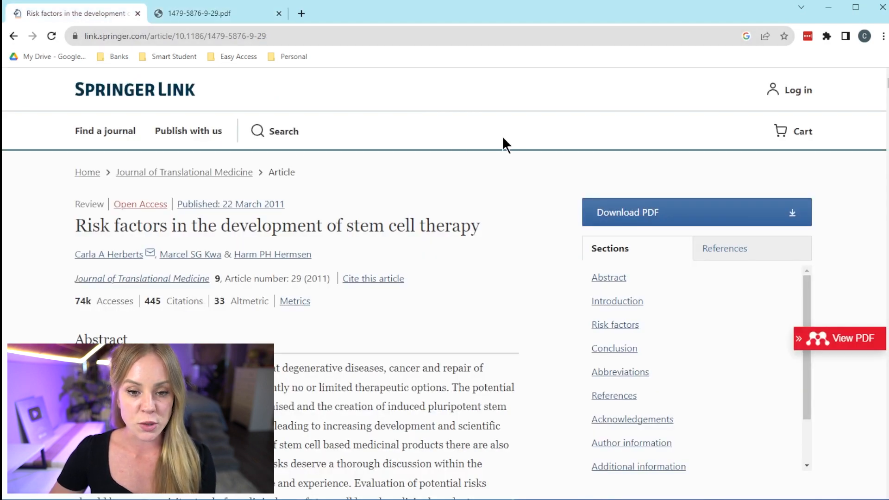
Save the stem cell therapy article with its PDF via Mendeley Web Importer, then minimize Chrome
{"action": "left_click", "coordinate": [826, 36]}
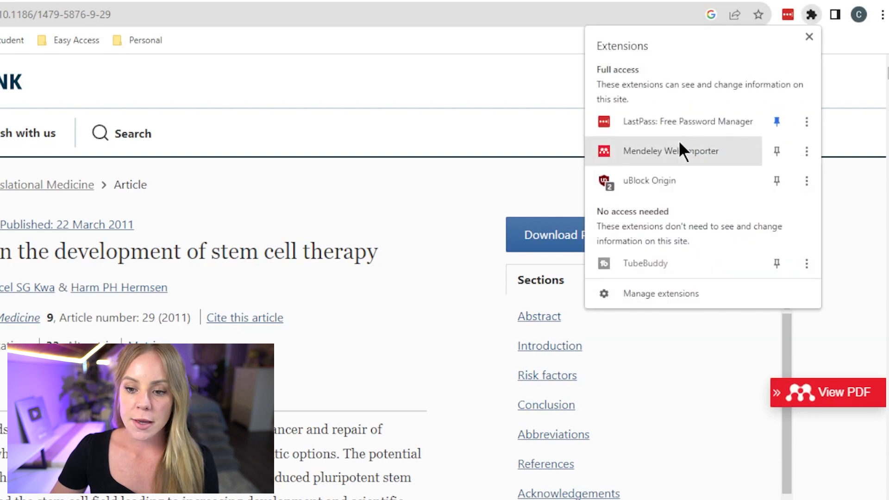
{"action": "left_click", "coordinate": [679, 146]}
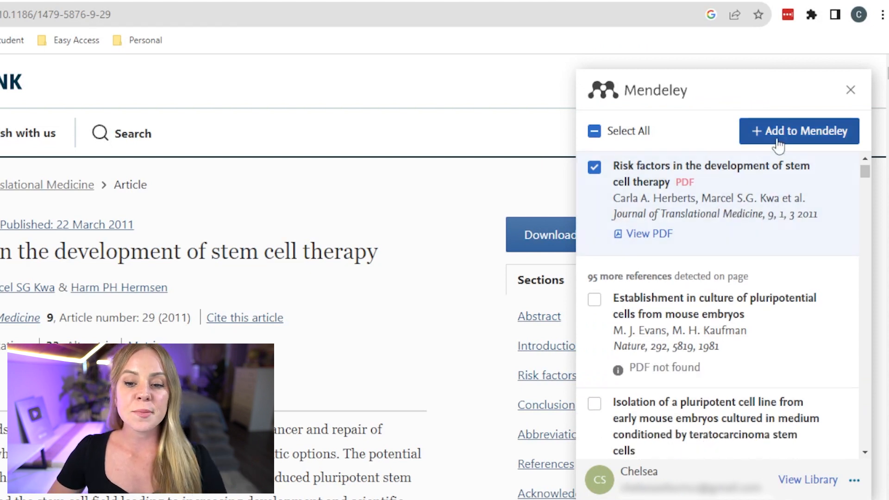
{"action": "left_click", "coordinate": [804, 135]}
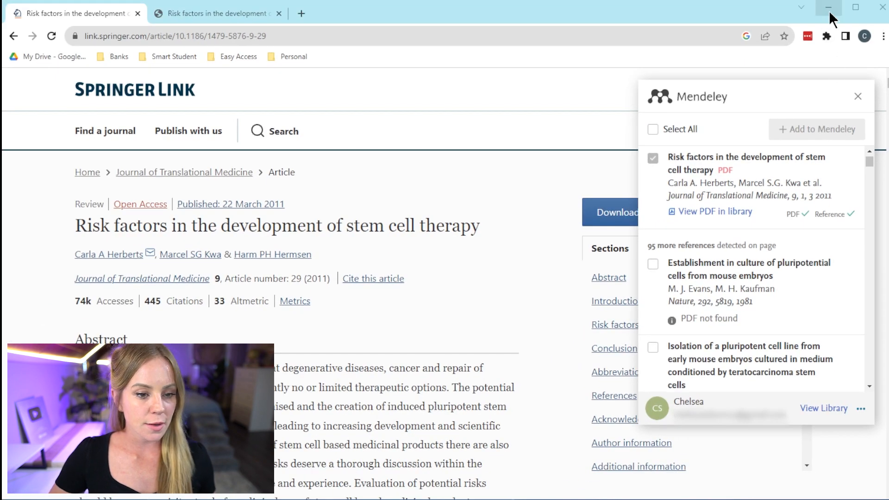
{"action": "left_click", "coordinate": [829, 9]}
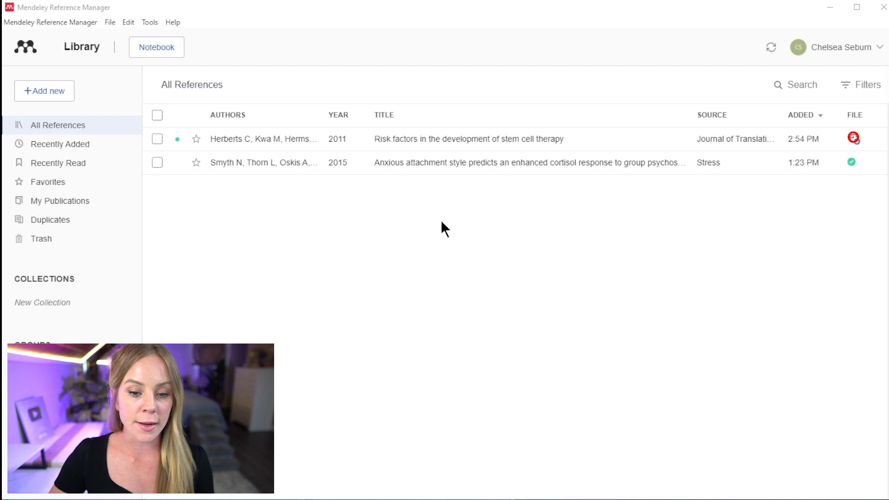
Preview the 2011 stem cell article's PDF, close it and the details panel, then sync the library
{"action": "left_click", "coordinate": [292, 149]}
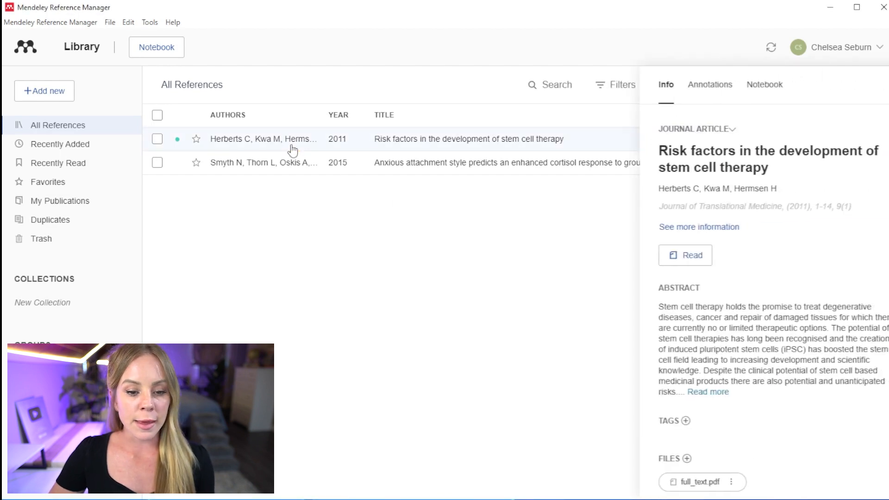
{"action": "left_click", "coordinate": [649, 254]}
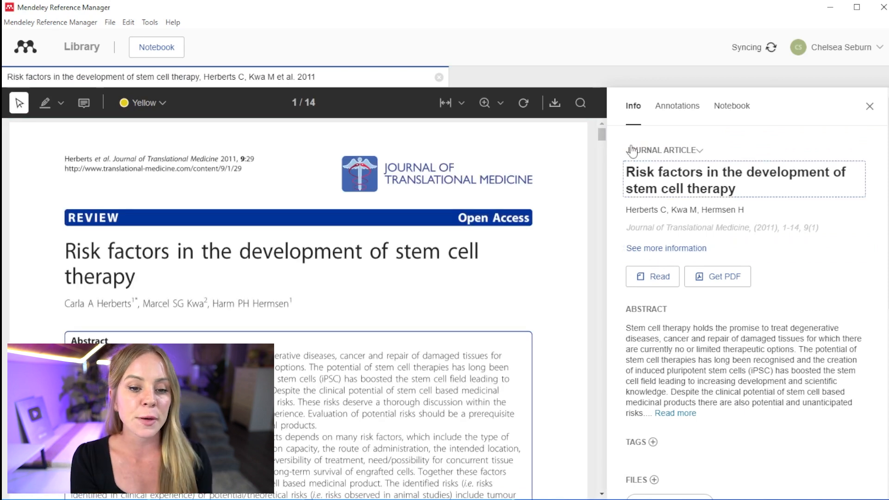
{"action": "scroll", "coordinate": [593, 274], "scroll_direction": "down", "scroll_amount": 3}
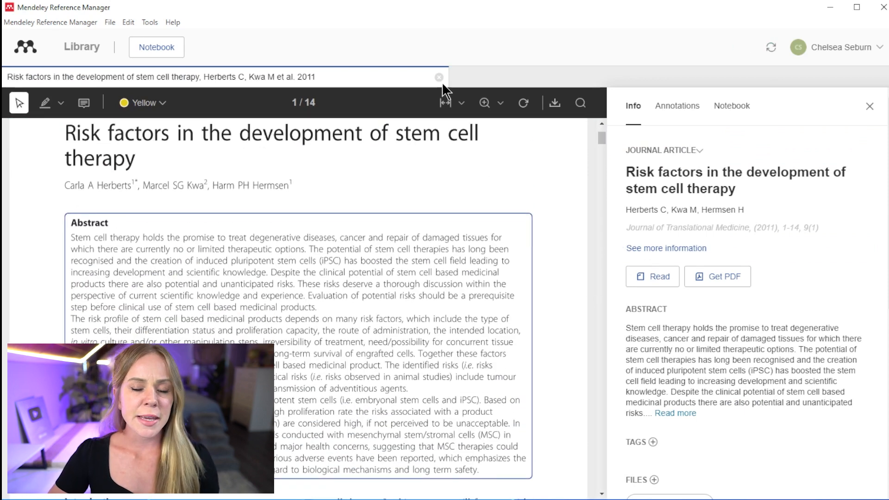
{"action": "left_click", "coordinate": [438, 76]}
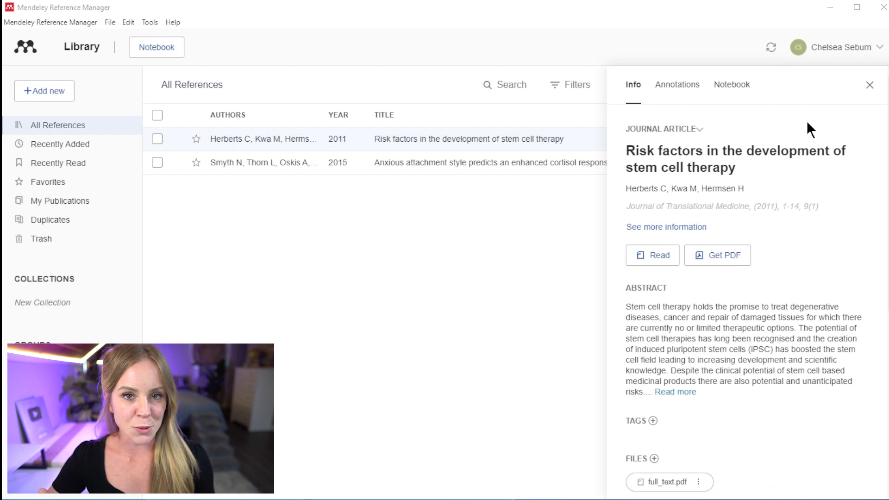
{"action": "left_click", "coordinate": [870, 85]}
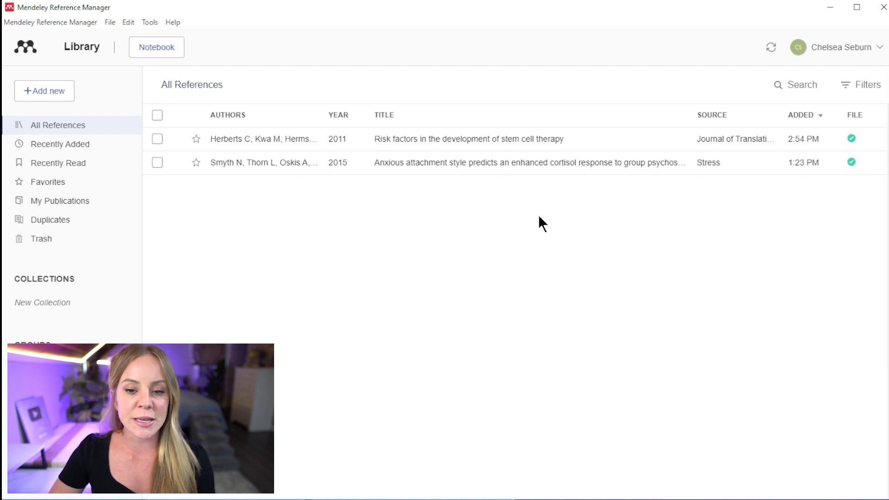
{"action": "mouse_move", "coordinate": [774, 50]}
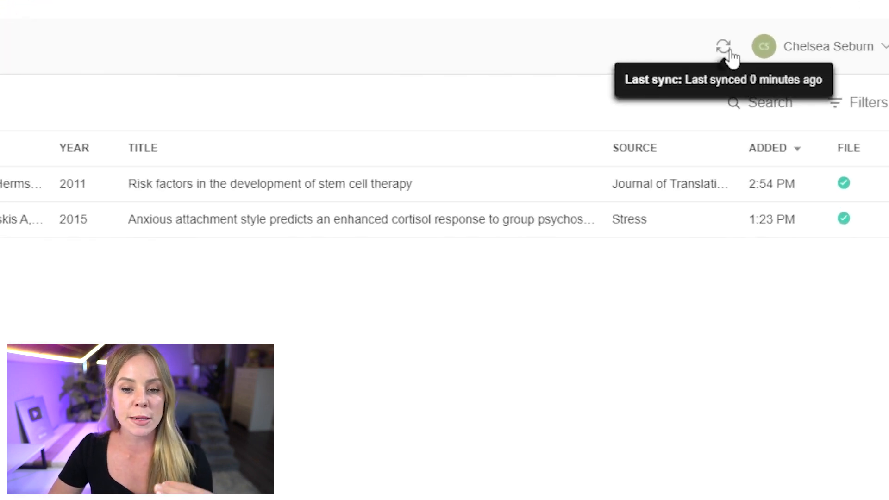
{"action": "left_click", "coordinate": [724, 47]}
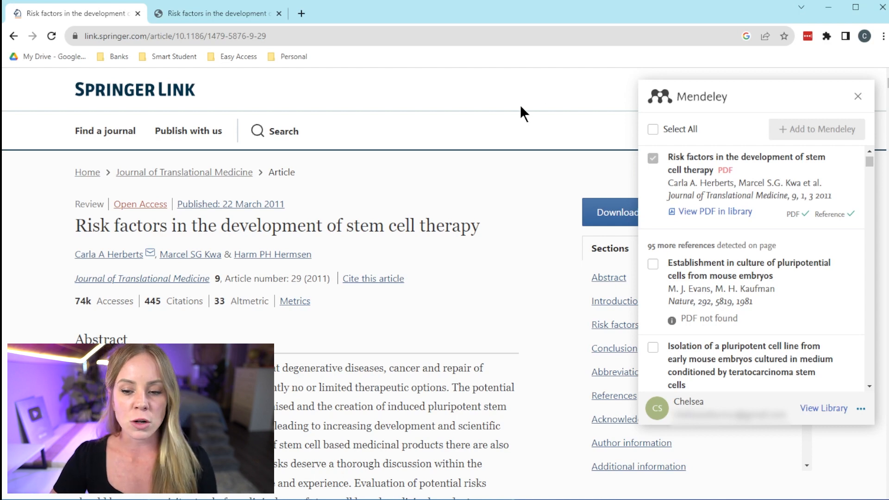
Reload the article page, open Mendeley Web Importer, view the online library, then minimize Chrome
{"action": "left_click", "coordinate": [51, 35]}
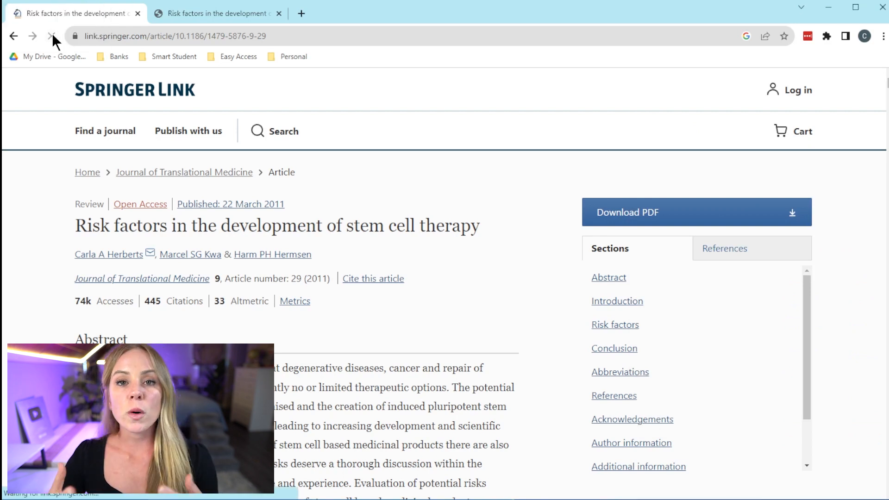
{"action": "left_click", "coordinate": [827, 36]}
{"action": "left_click", "coordinate": [746, 144]}
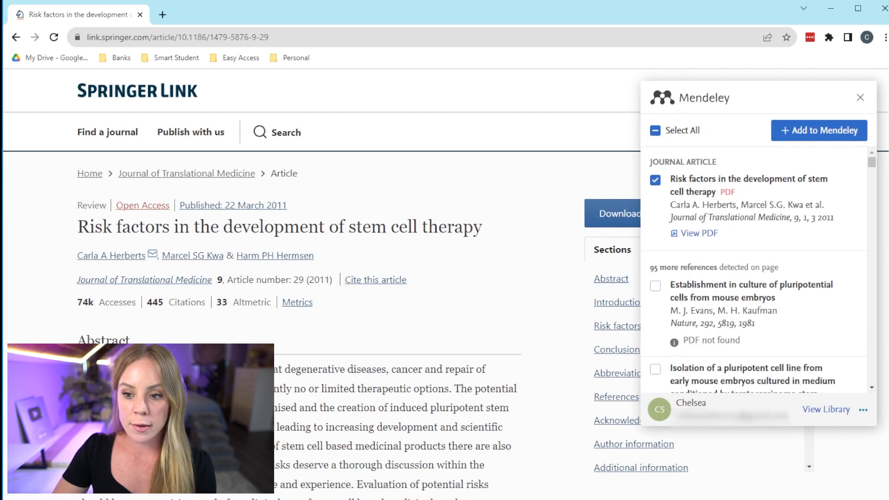
{"action": "left_click", "coordinate": [824, 413]}
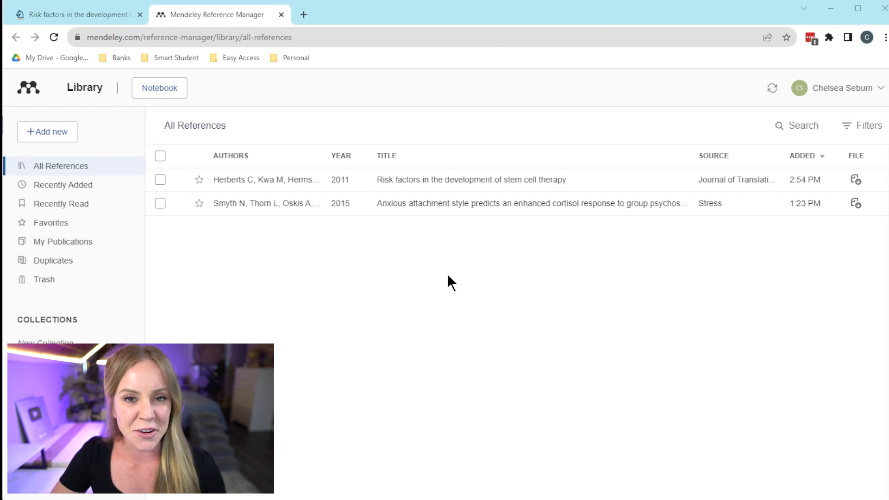
{"action": "left_click", "coordinate": [832, 10]}
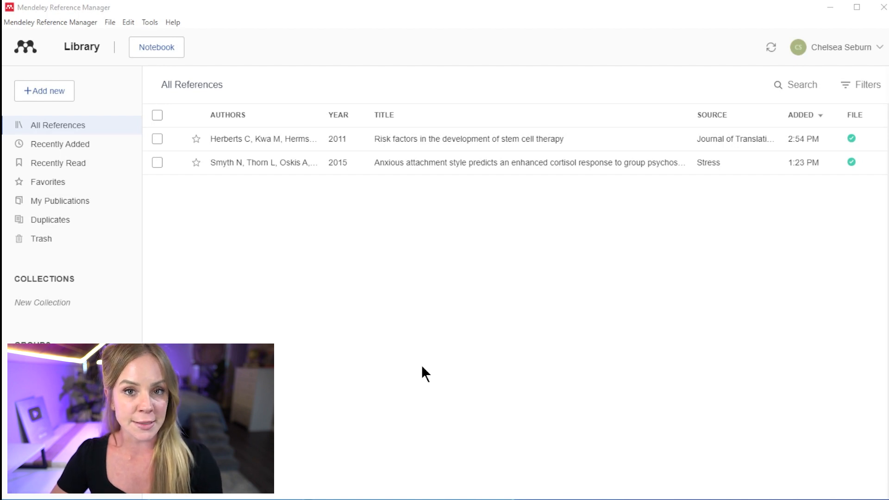
Search articles online for 'Business management' and open the information management system paper's details
{"action": "left_click", "coordinate": [145, 21]}
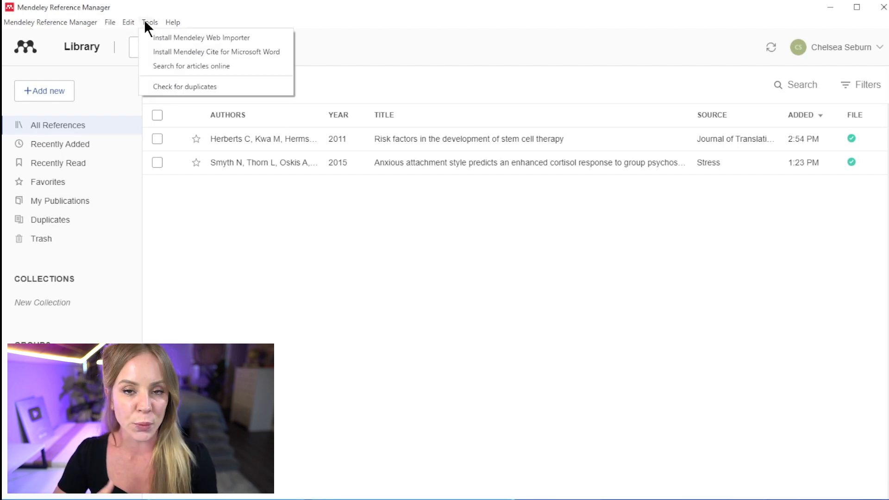
{"action": "left_click", "coordinate": [143, 65]}
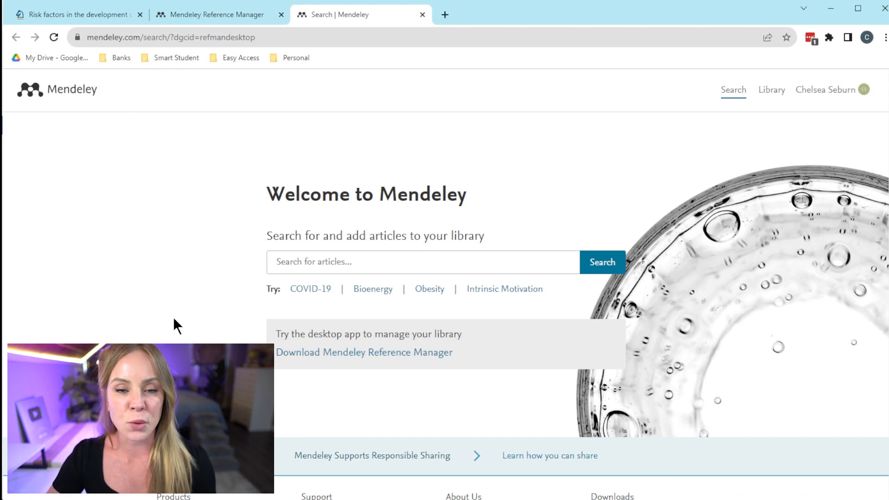
{"action": "type", "text": "B"}
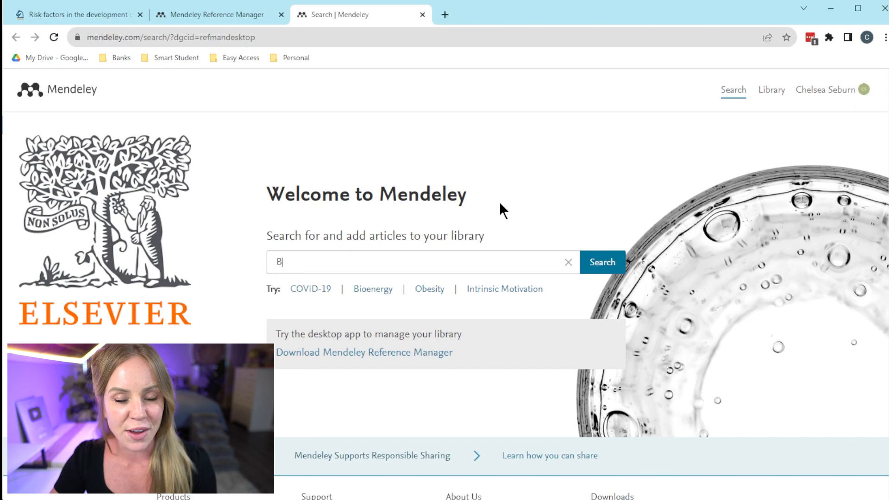
{"action": "type", "text": "usiness management"}
{"action": "key", "text": "Return"}
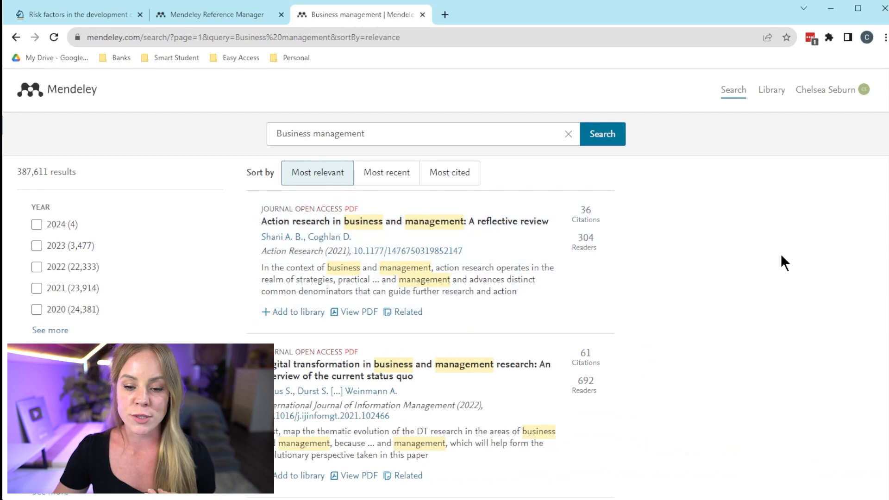
{"action": "scroll", "coordinate": [782, 261], "scroll_direction": "down", "scroll_amount": 5}
{"action": "scroll", "coordinate": [781, 255], "scroll_direction": "down", "scroll_amount": 7}
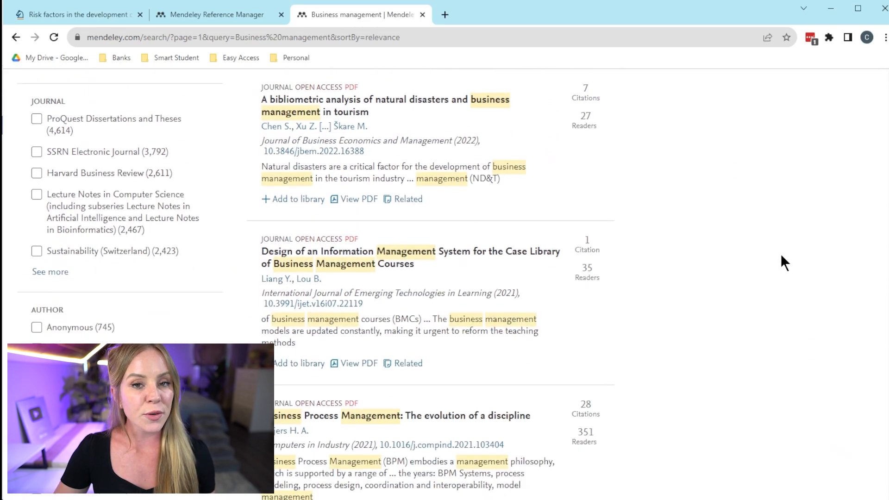
{"action": "scroll", "coordinate": [790, 249], "scroll_direction": "up", "scroll_amount": 1}
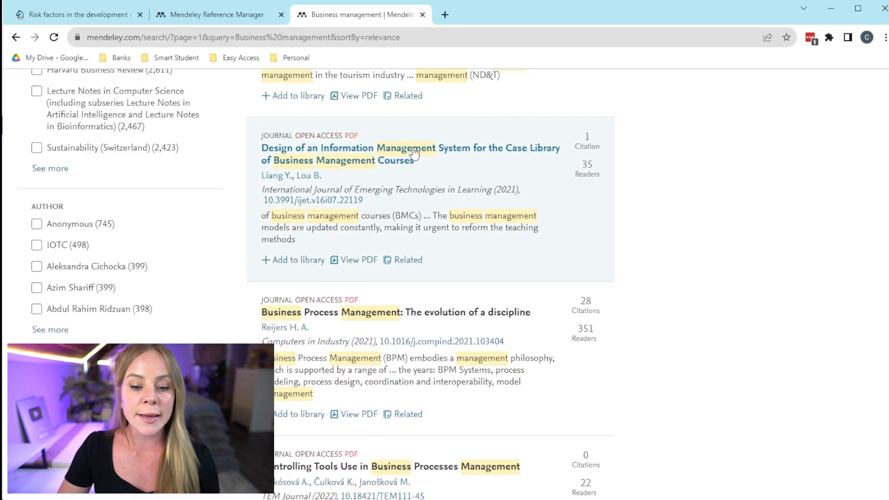
{"action": "left_click", "coordinate": [414, 153]}
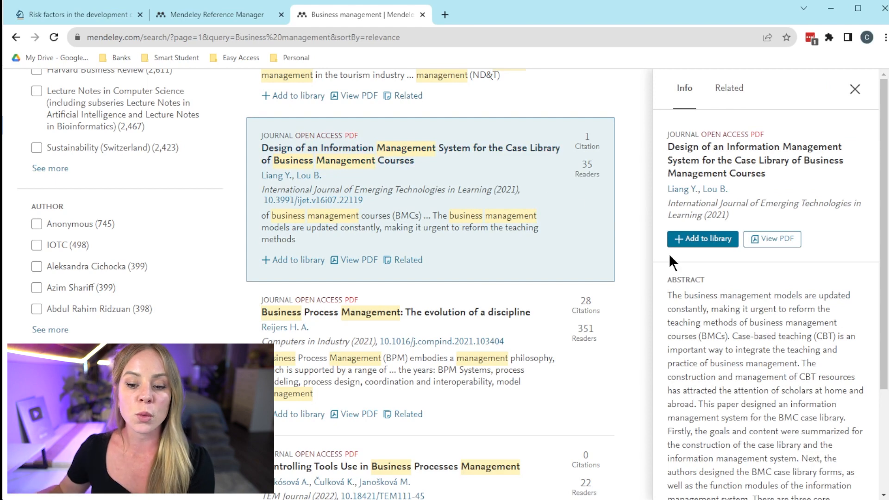
{"action": "scroll", "coordinate": [883, 278], "scroll_direction": "down", "scroll_amount": 2}
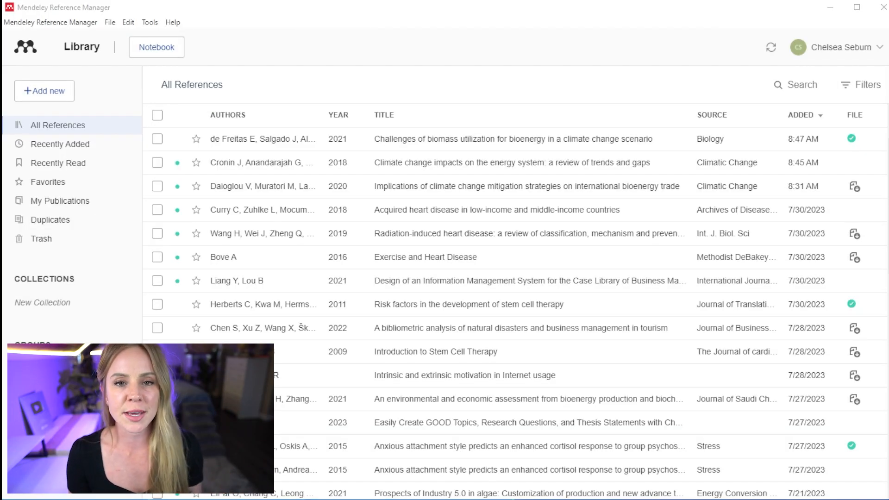
{"action": "scroll", "coordinate": [516, 313], "scroll_direction": "down", "scroll_amount": 8}
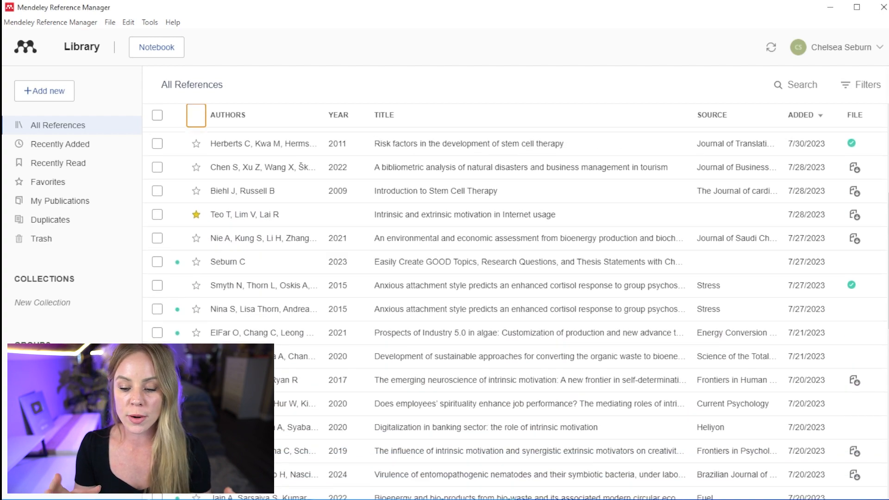
{"action": "scroll", "coordinate": [516, 313], "scroll_direction": "down", "scroll_amount": 6}
{"action": "scroll", "coordinate": [516, 313], "scroll_direction": "up", "scroll_amount": 7}
{"action": "scroll", "coordinate": [516, 313], "scroll_direction": "up", "scroll_amount": 8}
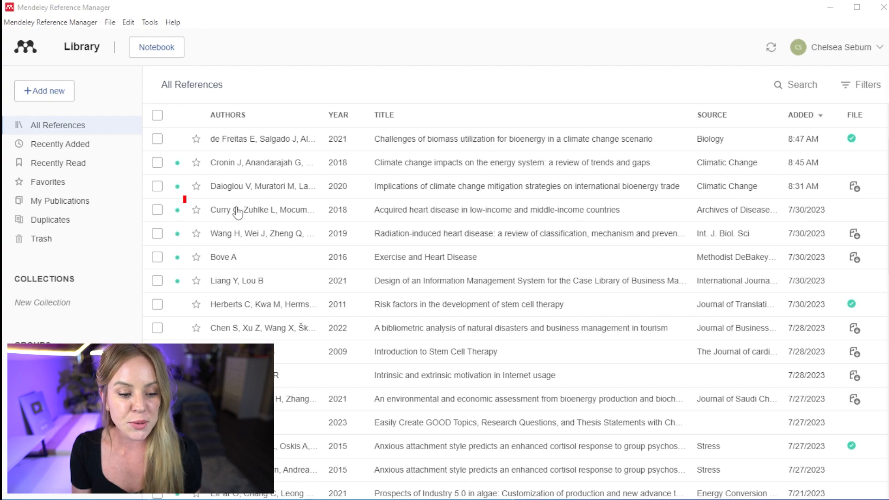
Favourite the bioenergy trade reference, view Favorites, then switch back to All References
{"action": "left_click", "coordinate": [196, 186]}
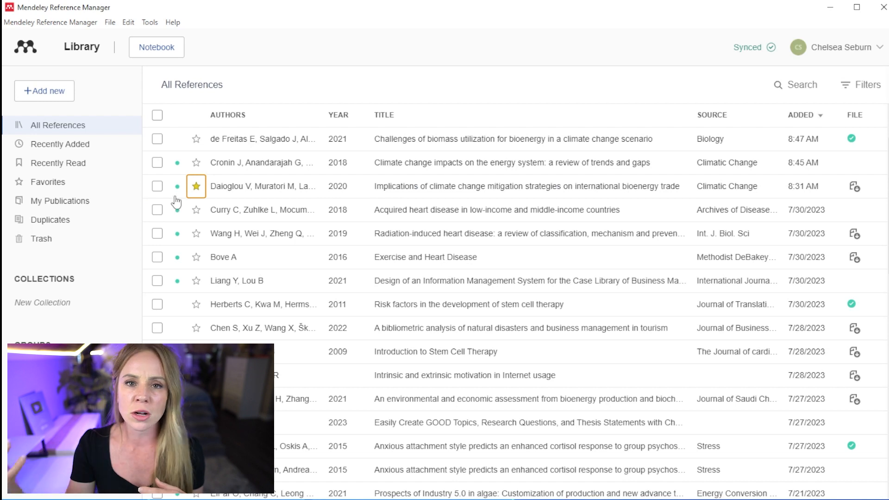
{"action": "left_click", "coordinate": [94, 188]}
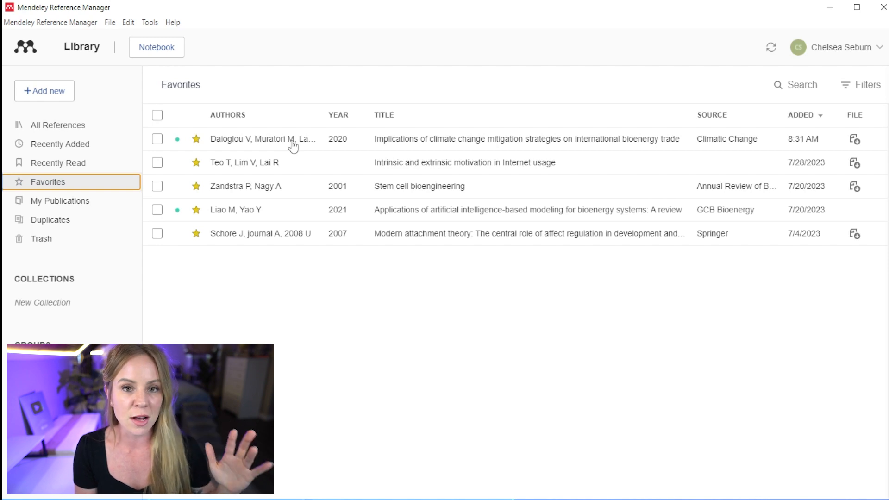
{"action": "left_click", "coordinate": [99, 124]}
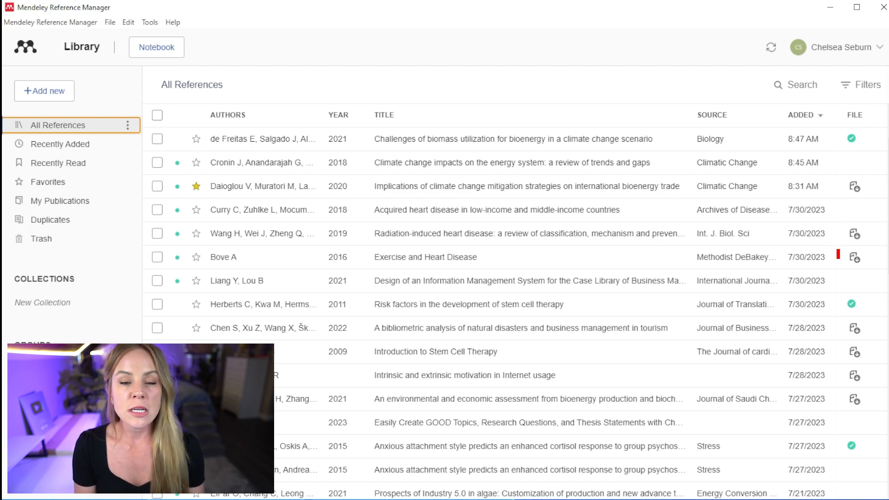
Download and preview the Daioglou bioenergy trade PDF, then open its 2020 article details
{"action": "left_click", "coordinate": [854, 187]}
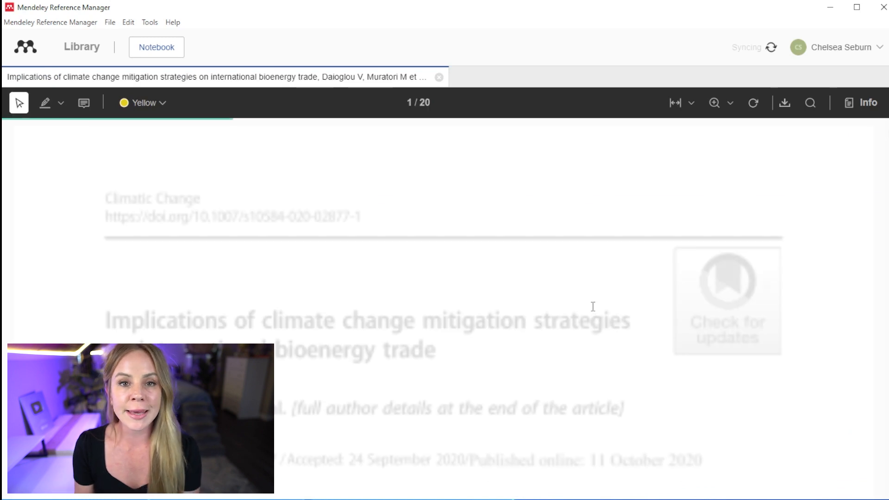
{"action": "left_click", "coordinate": [439, 77]}
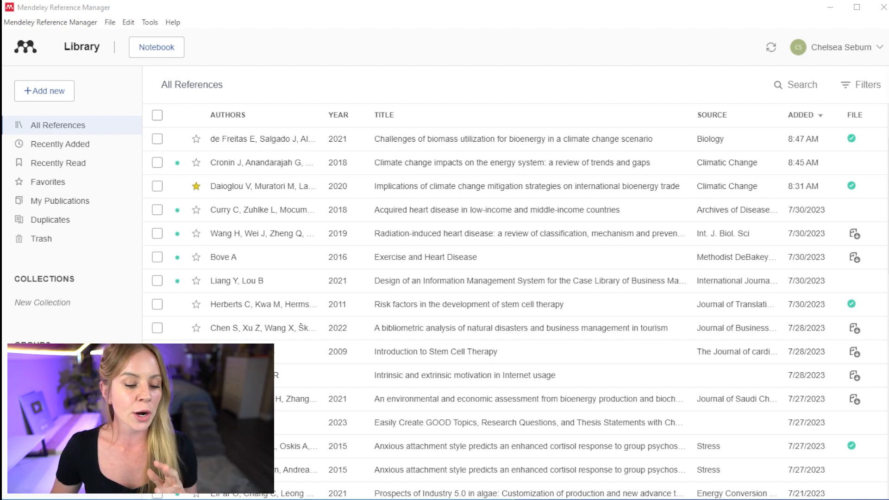
{"action": "left_click", "coordinate": [292, 187]}
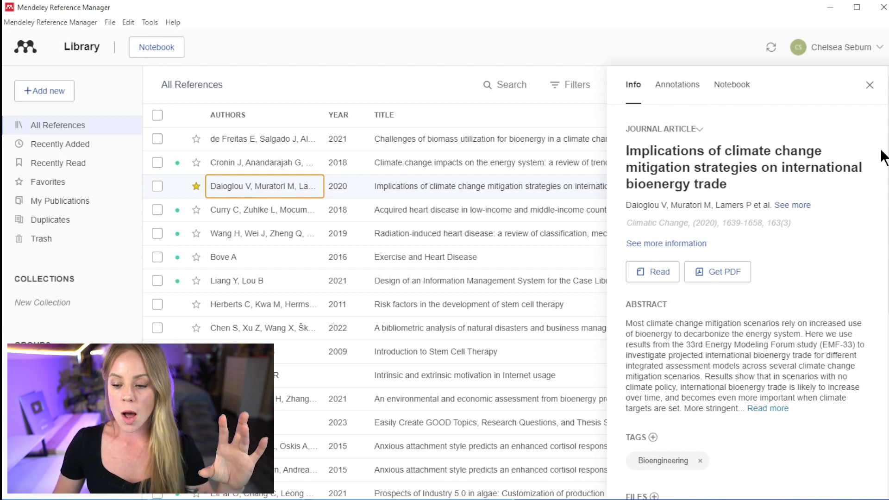
Expand the bioenergy trade article's full author list and scroll through its tags, attached PDF and identifiers
{"action": "left_click", "coordinate": [792, 204]}
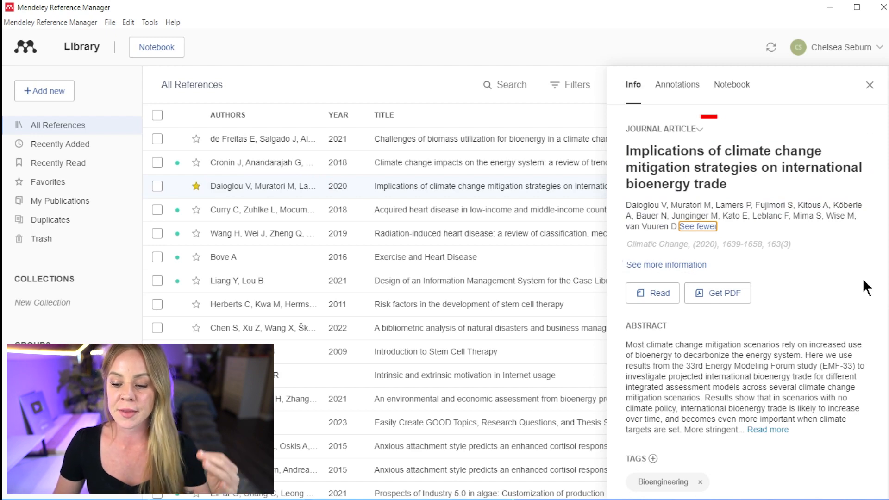
{"action": "scroll", "coordinate": [862, 273], "scroll_direction": "down", "scroll_amount": 3}
{"action": "scroll", "coordinate": [863, 267], "scroll_direction": "down", "scroll_amount": 1}
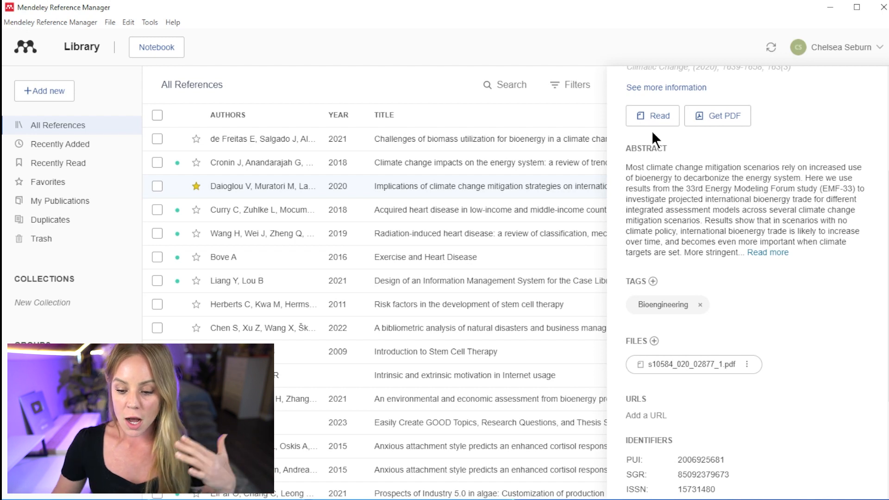
{"action": "scroll", "coordinate": [860, 276], "scroll_direction": "down", "scroll_amount": 1}
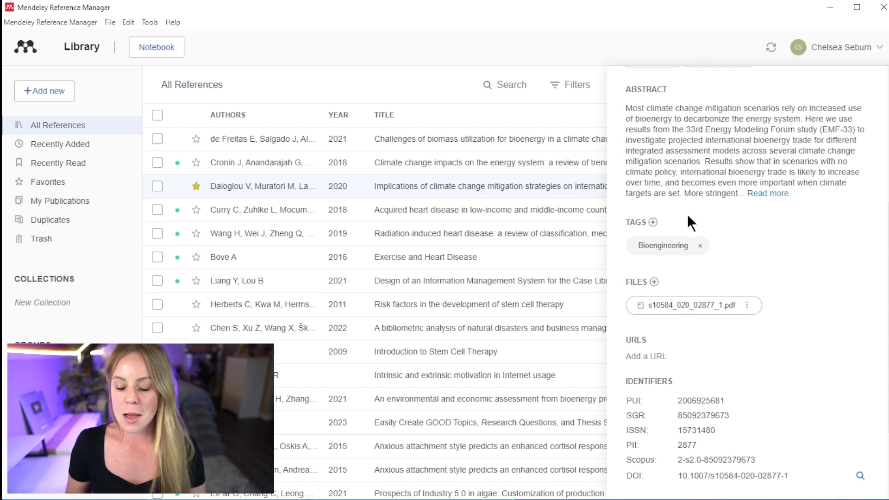
Add a 'Climate Change' tag to the bioenergy trade article next to Bioengineering
{"action": "left_click", "coordinate": [653, 221]}
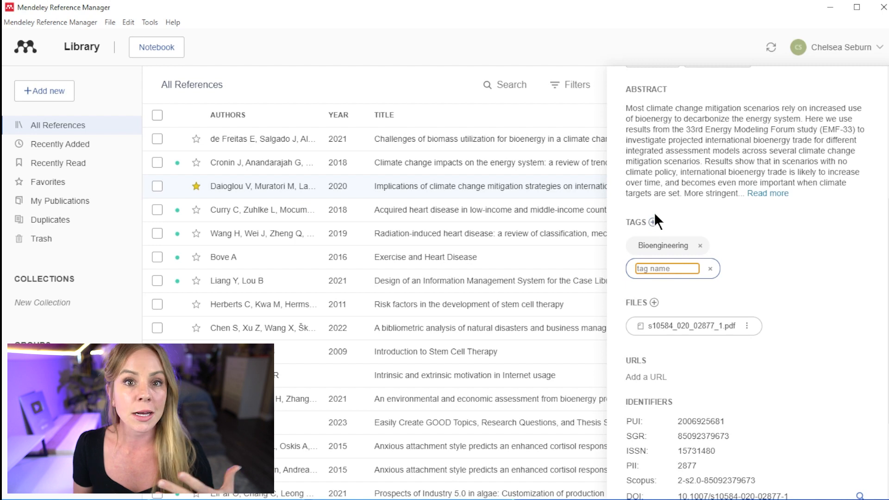
{"action": "type", "text": "Climate Change"}
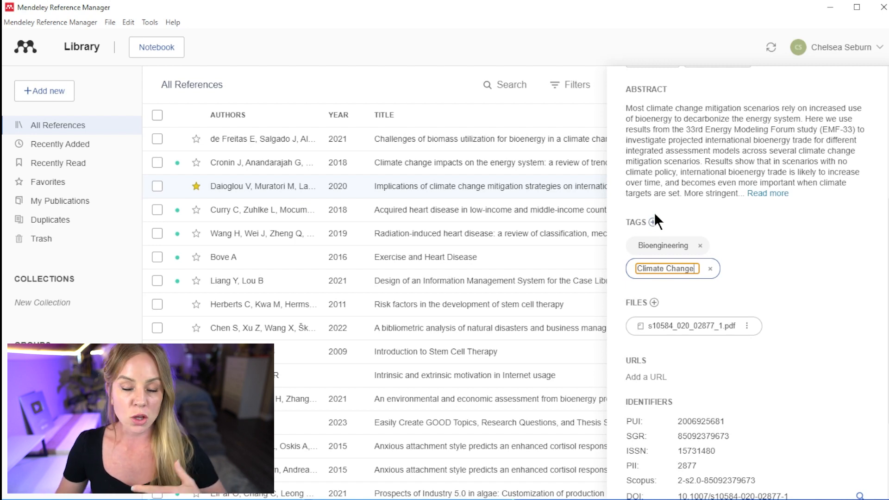
{"action": "key", "text": "Return"}
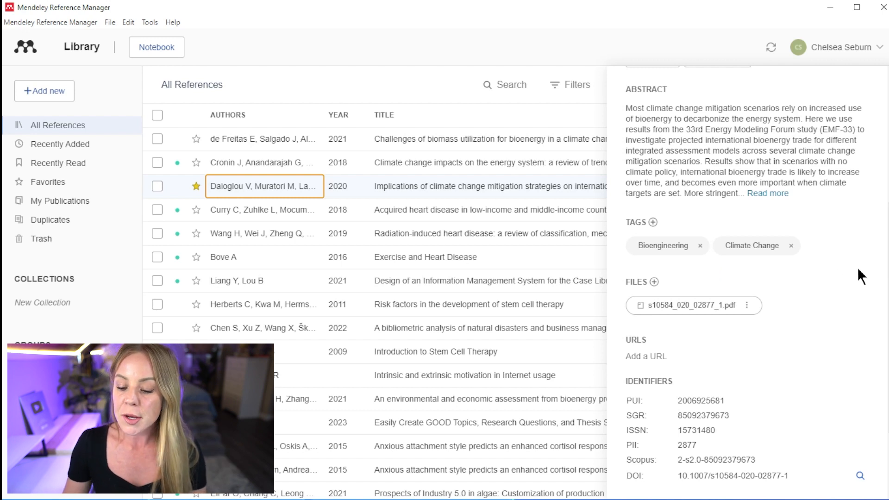
{"action": "scroll", "coordinate": [883, 301], "scroll_direction": "down", "scroll_amount": 3}
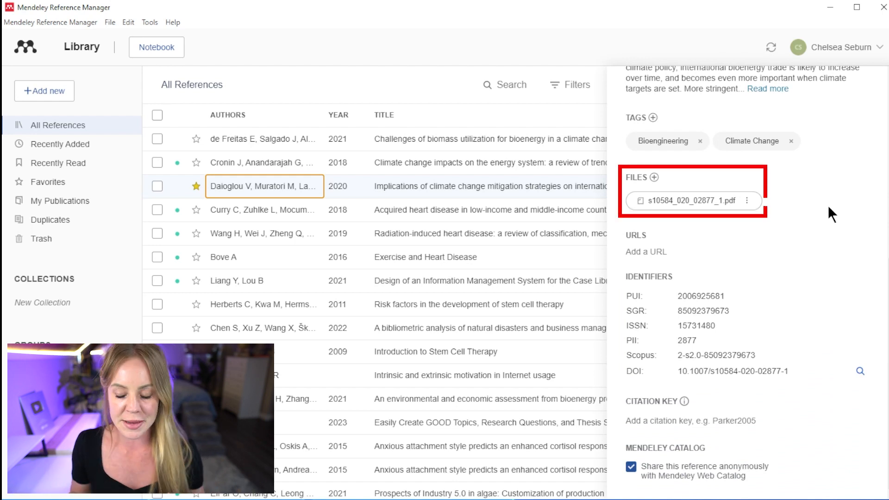
{"action": "left_click", "coordinate": [746, 200]}
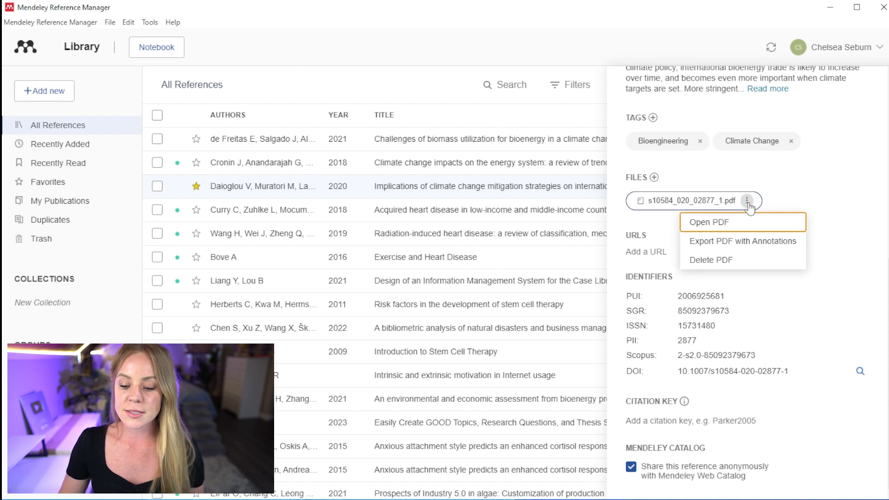
{"action": "left_click", "coordinate": [875, 191]}
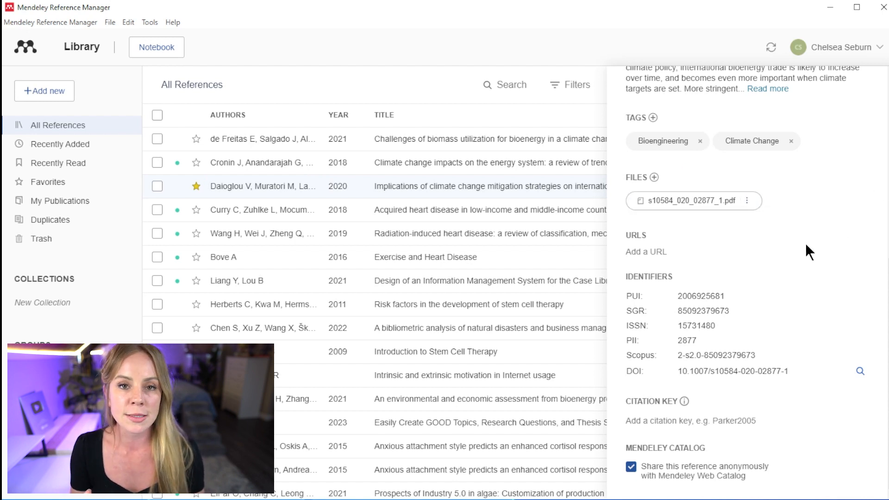
{"action": "left_click", "coordinate": [725, 254]}
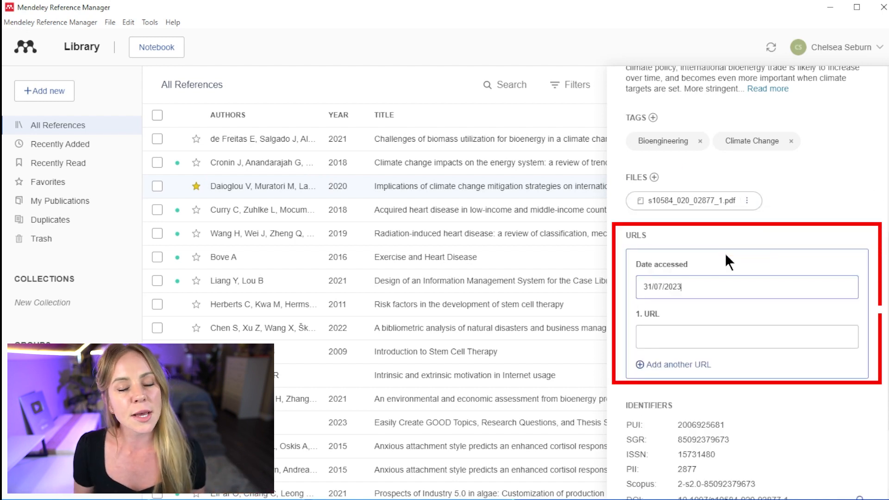
{"action": "left_click", "coordinate": [829, 341]}
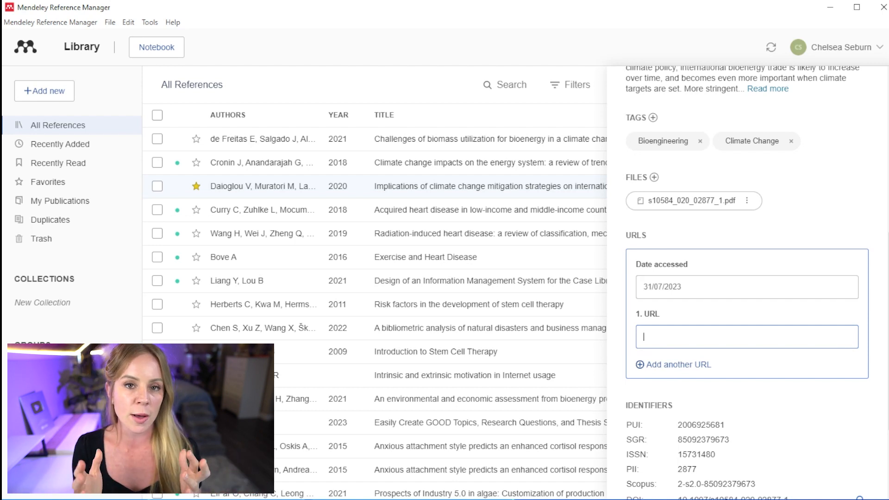
{"action": "left_click", "coordinate": [883, 241]}
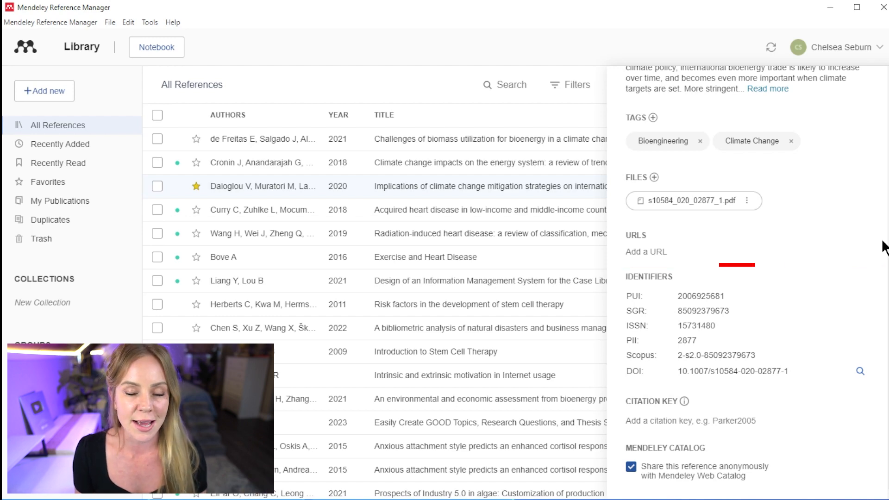
{"action": "scroll", "coordinate": [747, 282], "scroll_direction": "up", "scroll_amount": 7}
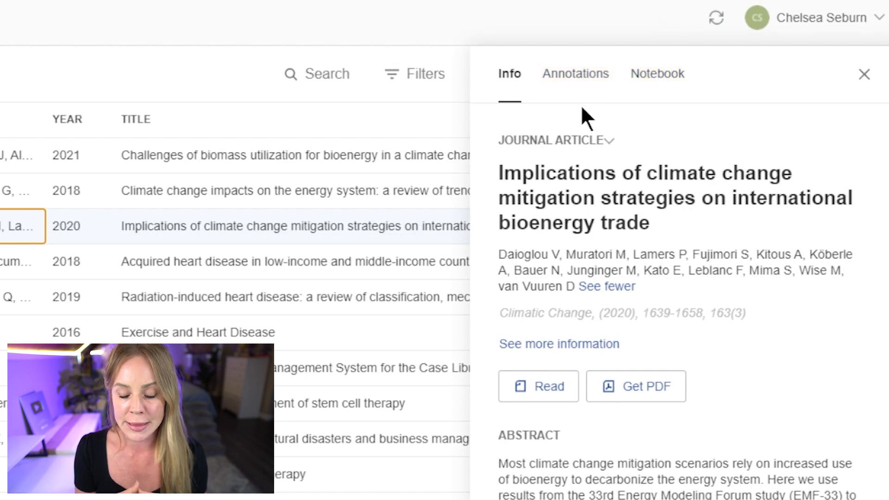
Add the general note 'Super interesting point' to the bioenergy trade article
{"action": "left_click", "coordinate": [572, 76]}
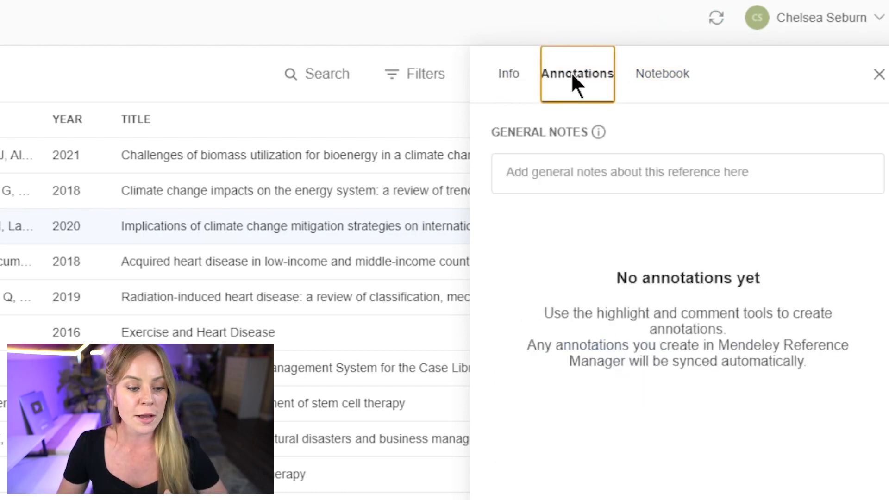
{"action": "left_click", "coordinate": [657, 164]}
{"action": "type", "text": "Super "}
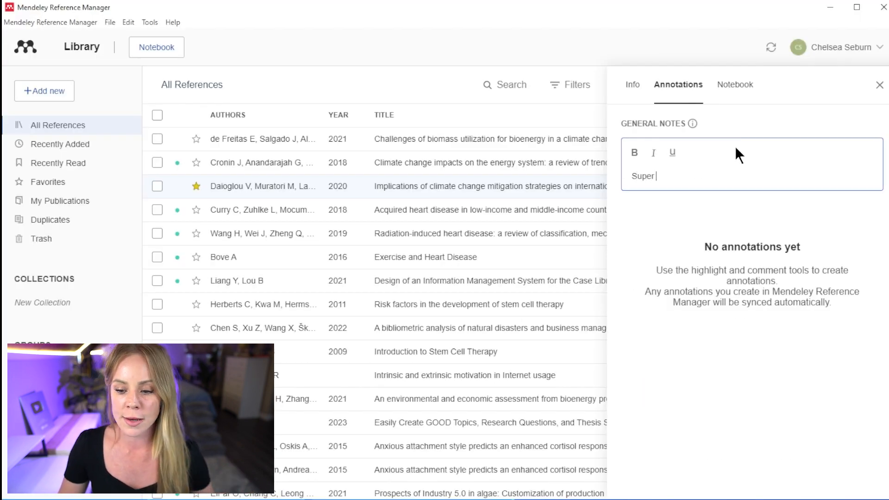
{"action": "type", "text": "interesting point"}
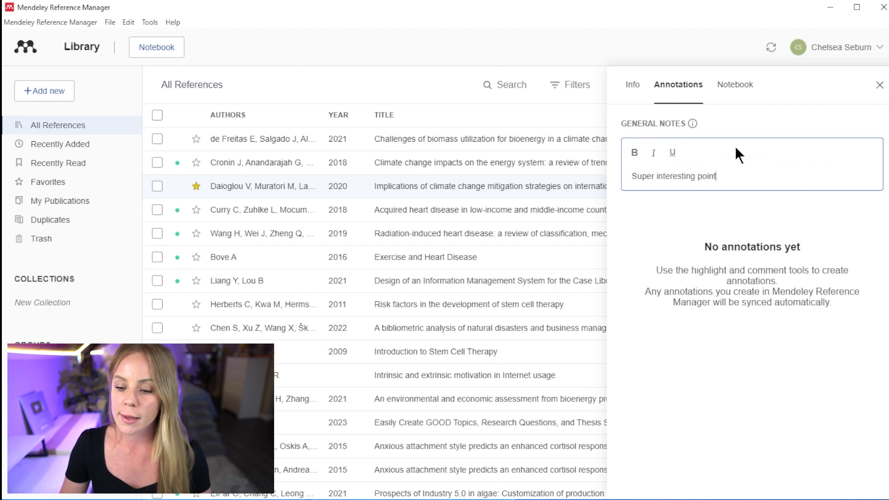
{"action": "left_click", "coordinate": [826, 213]}
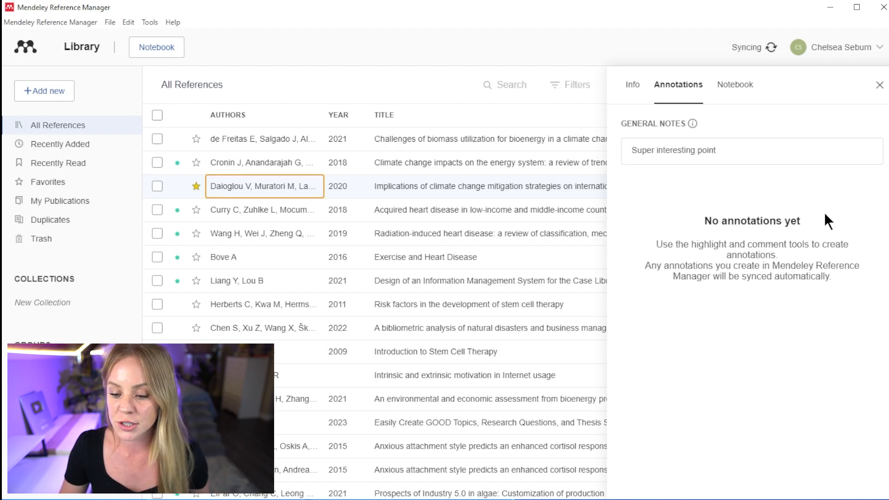
In the PDF, comment 'Interesting point' beside the page-one abstract, then view all annotations
{"action": "left_click", "coordinate": [634, 85]}
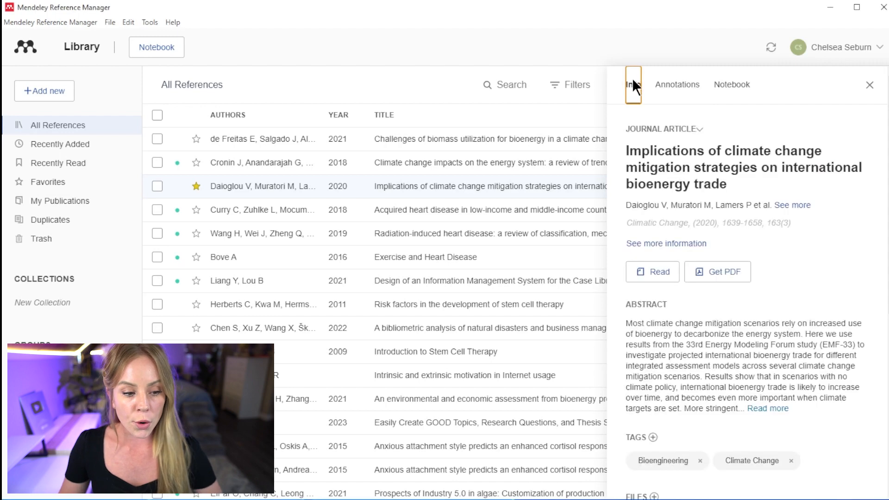
{"action": "left_click", "coordinate": [659, 273]}
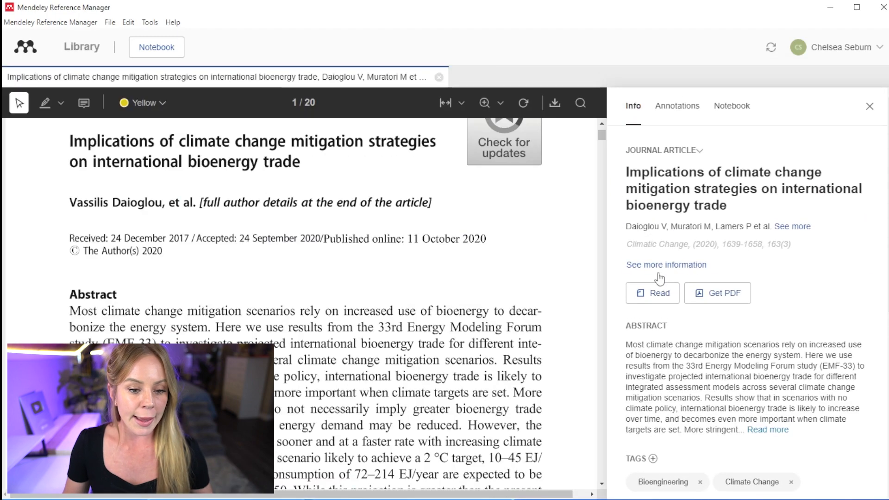
{"action": "left_click", "coordinate": [568, 263]}
{"action": "type", "text": "Interesting point"}
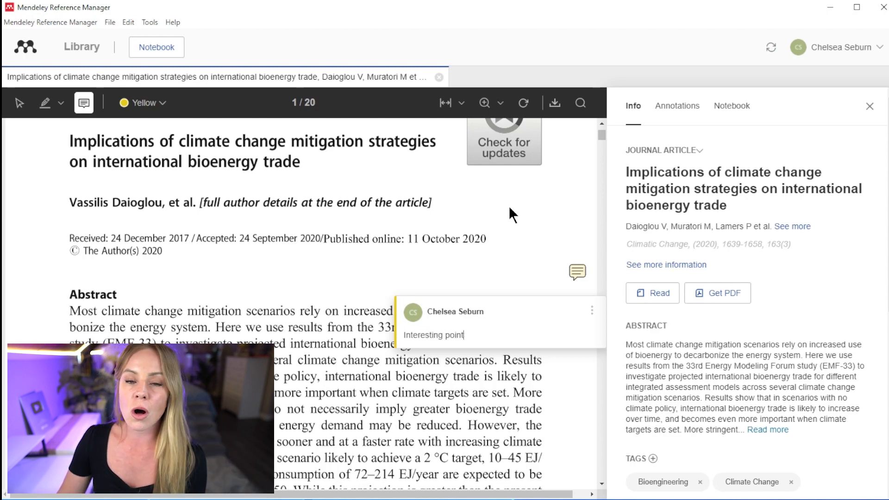
{"action": "left_click", "coordinate": [508, 206]}
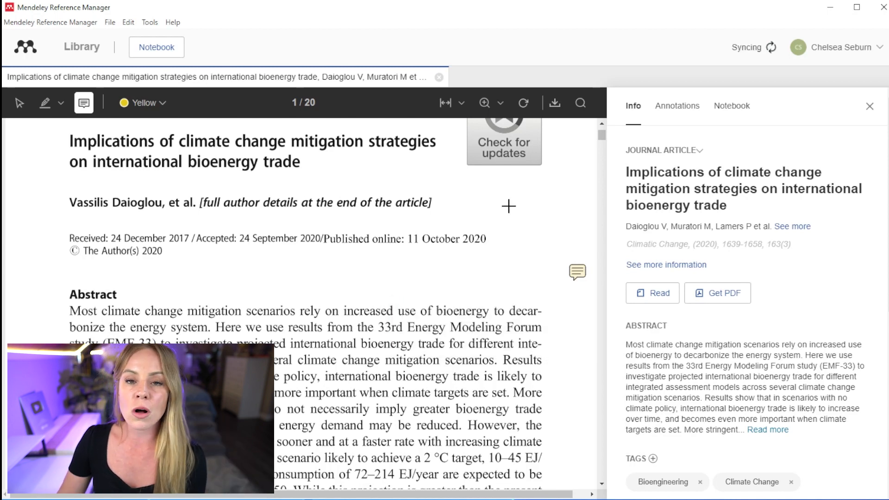
{"action": "left_click", "coordinate": [680, 115]}
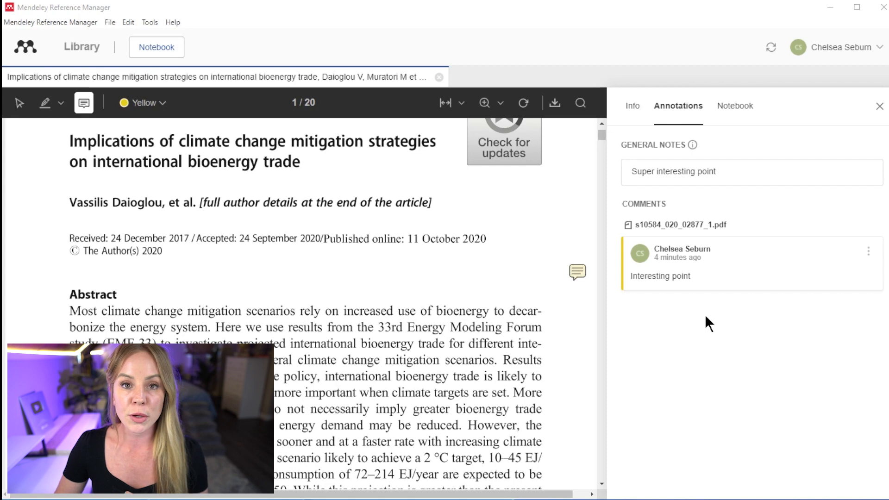
Create a blank notebook page titled 'New page'
{"action": "left_click", "coordinate": [753, 111]}
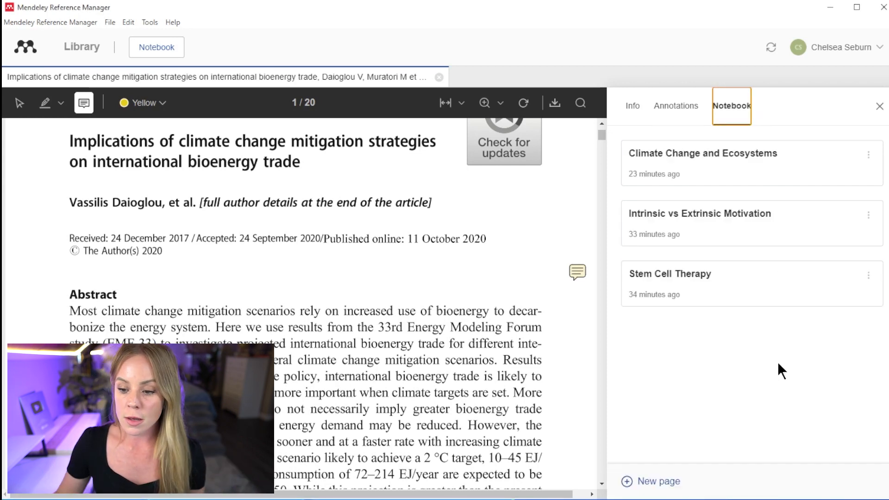
{"action": "left_click", "coordinate": [651, 484]}
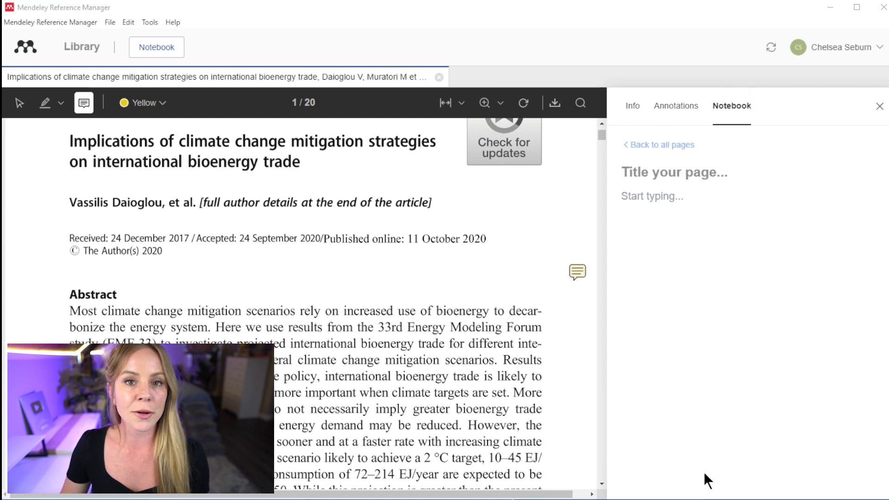
{"action": "type", "text": "New page"}
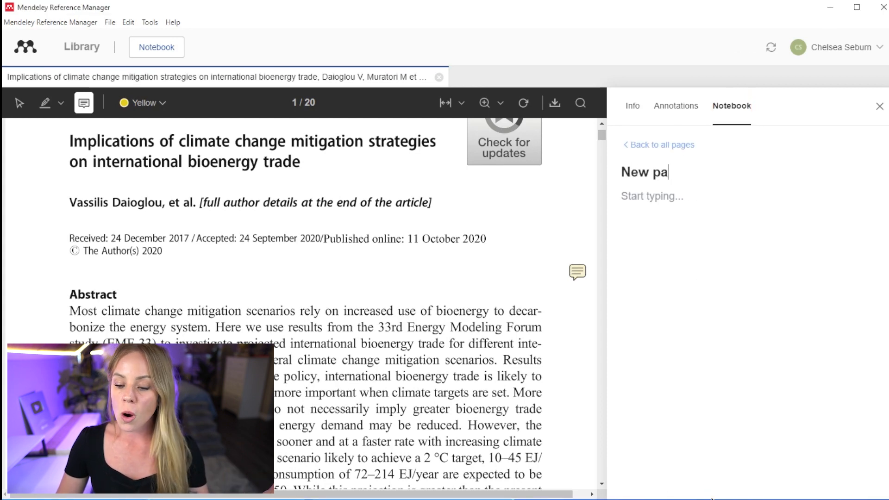
{"action": "left_click", "coordinate": [689, 146]}
Append '- Interesting point' to the Climate Change and Ecosystems notebook page
{"action": "left_click", "coordinate": [704, 213]}
{"action": "left_click", "coordinate": [713, 344]}
{"action": "type", "text": "- Interesting point"}
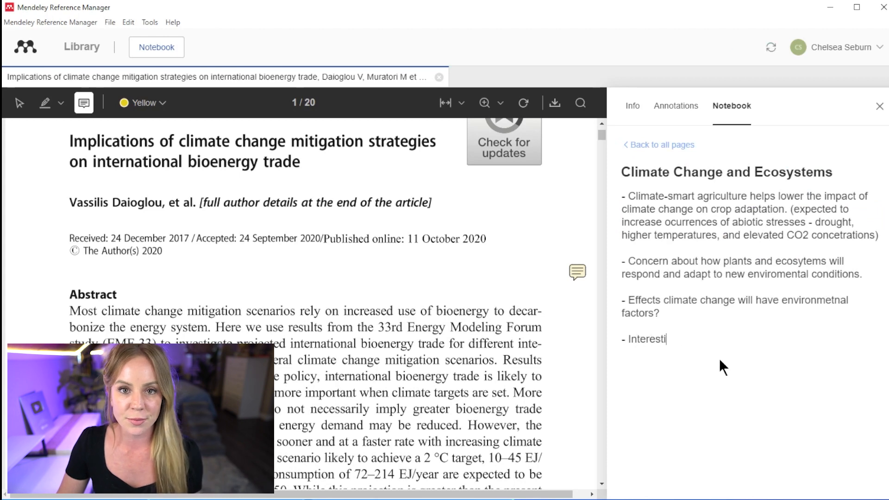
{"action": "left_click", "coordinate": [880, 107]}
Close the article, return to the library, and recheck the Climate Change and Ecosystems page
{"action": "left_click", "coordinate": [438, 77]}
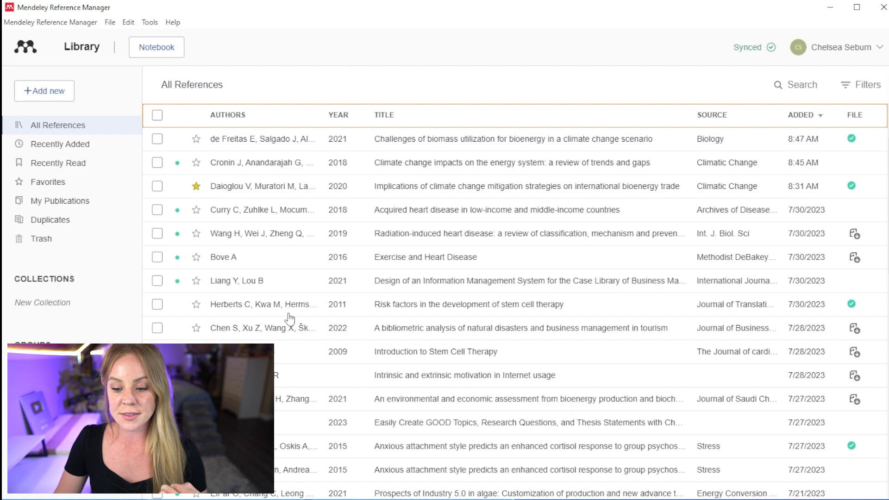
{"action": "scroll", "coordinate": [283, 345], "scroll_direction": "down", "scroll_amount": 3}
{"action": "left_click", "coordinate": [283, 347]}
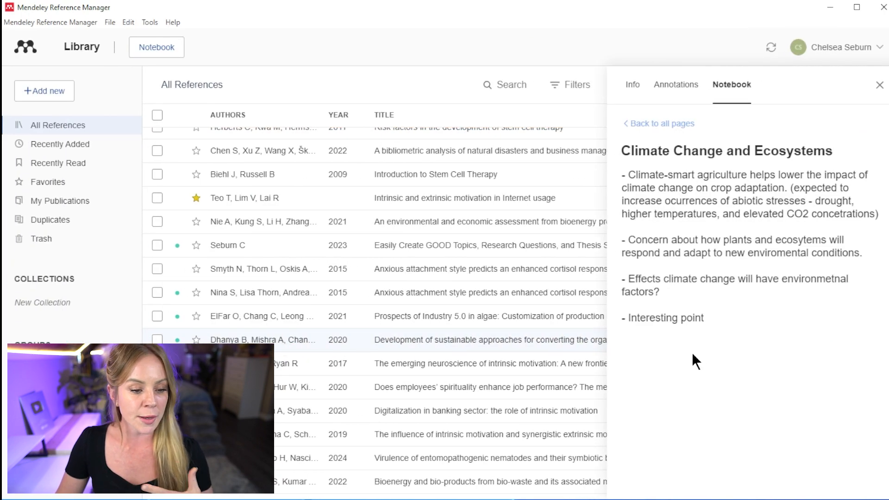
{"action": "left_click", "coordinate": [879, 85]}
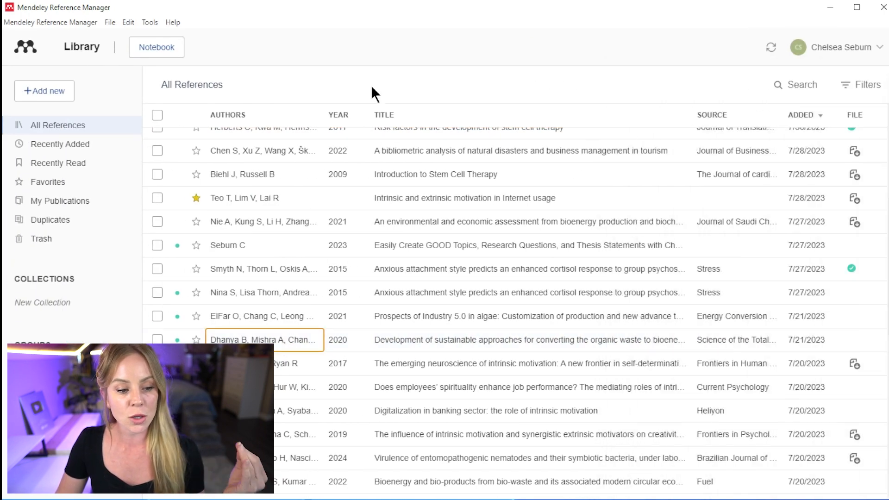
{"action": "left_click", "coordinate": [155, 49]}
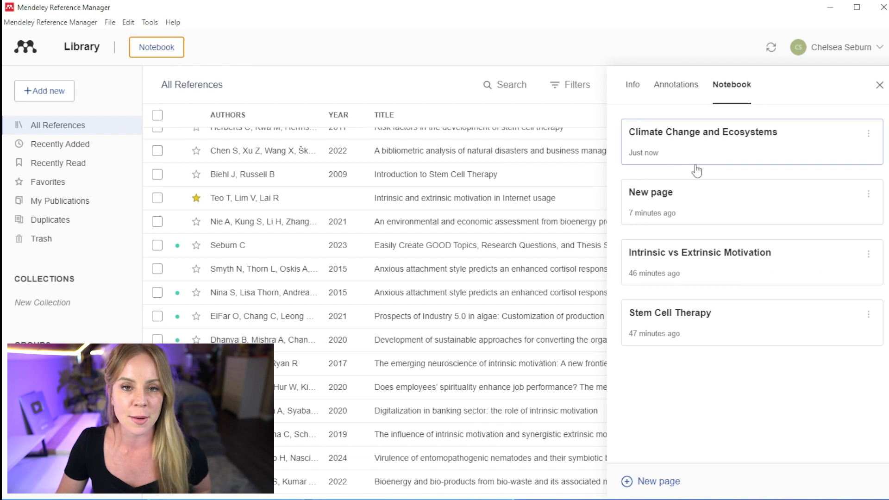
{"action": "left_click", "coordinate": [711, 158]}
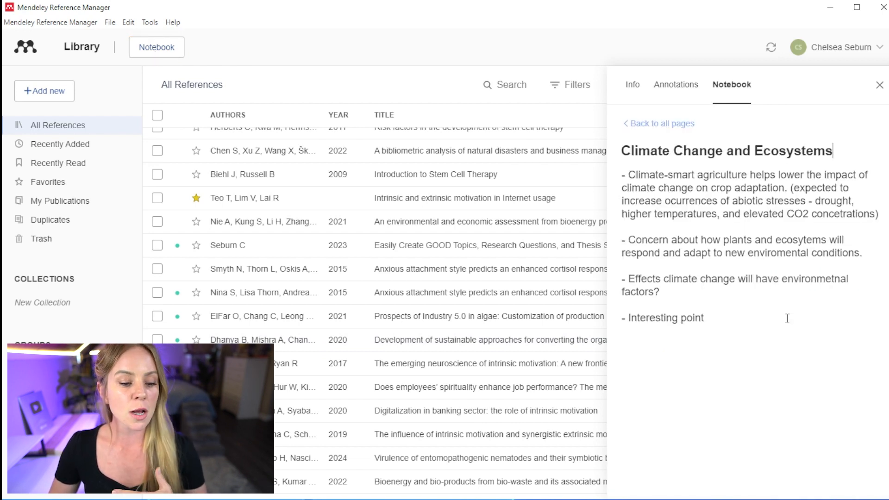
{"action": "left_click", "coordinate": [877, 86]}
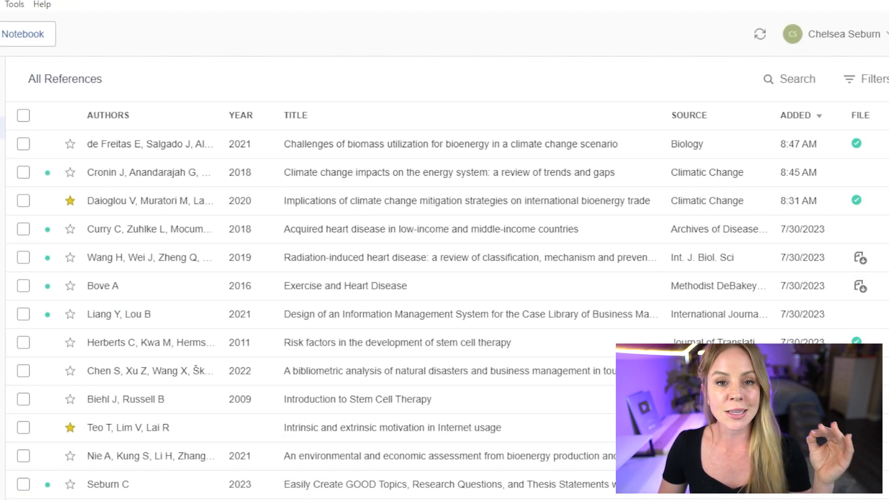
Sort references by author, then by date added with newest first
{"action": "left_click", "coordinate": [153, 119]}
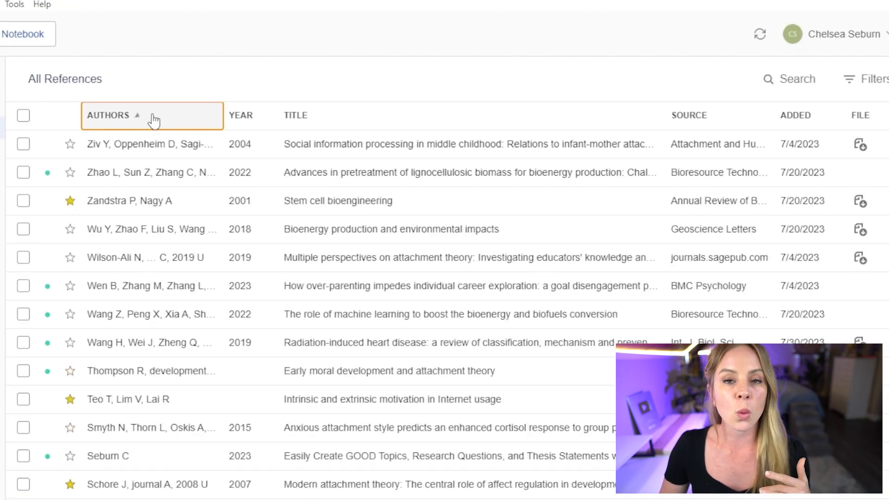
{"action": "left_click", "coordinate": [794, 115]}
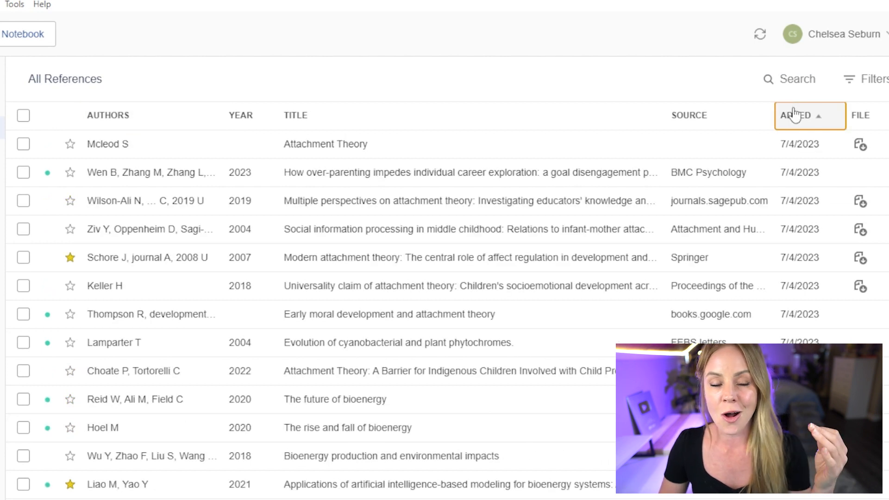
{"action": "left_click", "coordinate": [794, 115]}
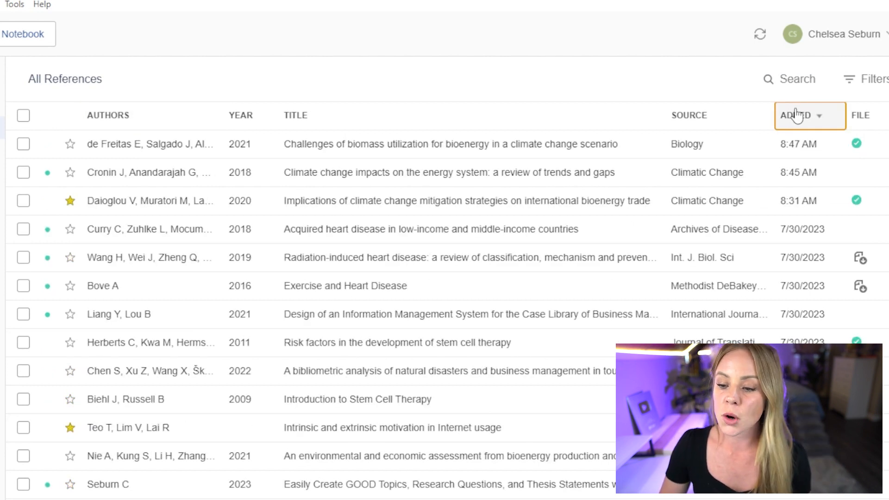
Search the library for 'stem cell', then clear the search
{"action": "left_click", "coordinate": [766, 77]}
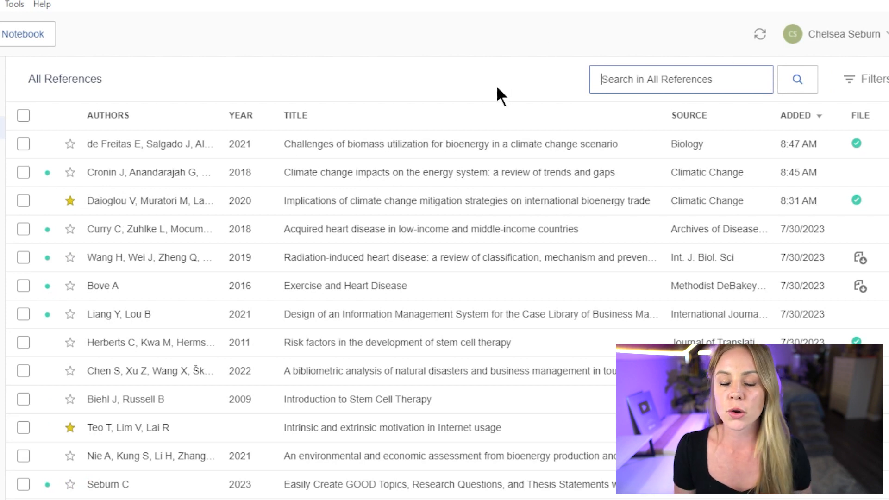
{"action": "type", "text": "stem cell"}
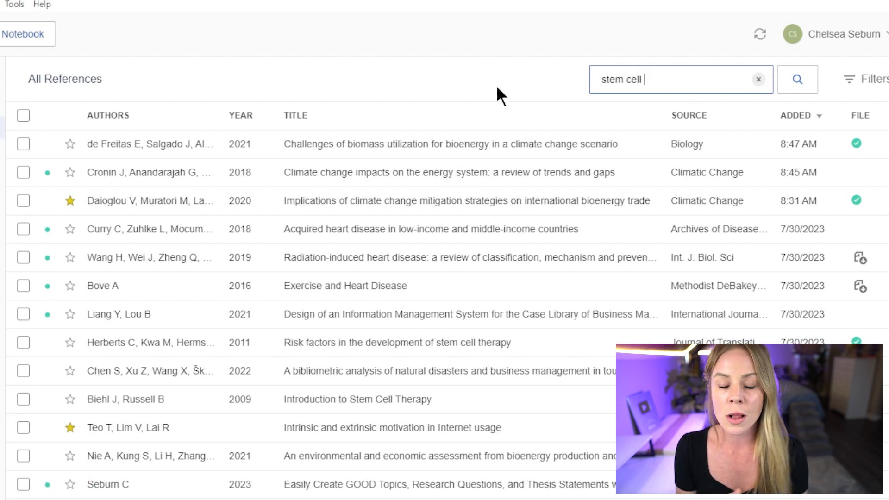
{"action": "key", "text": "Return"}
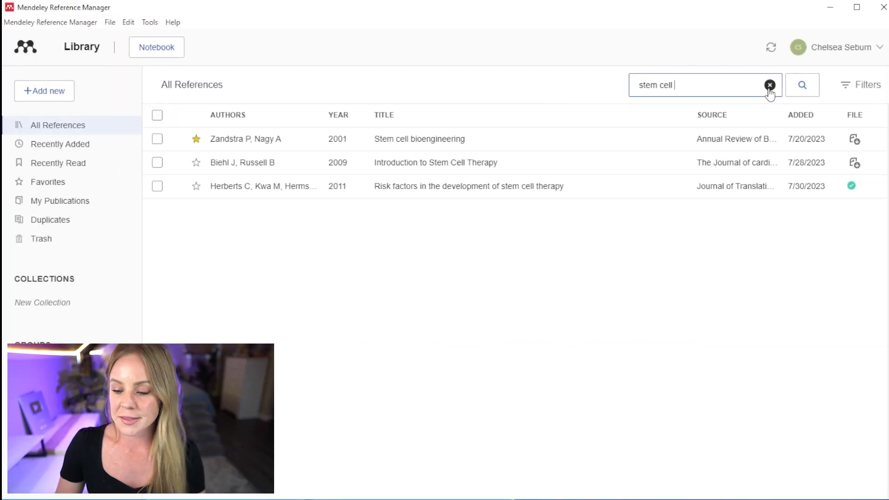
{"action": "left_click", "coordinate": [769, 85]}
{"action": "left_click", "coordinate": [861, 85]}
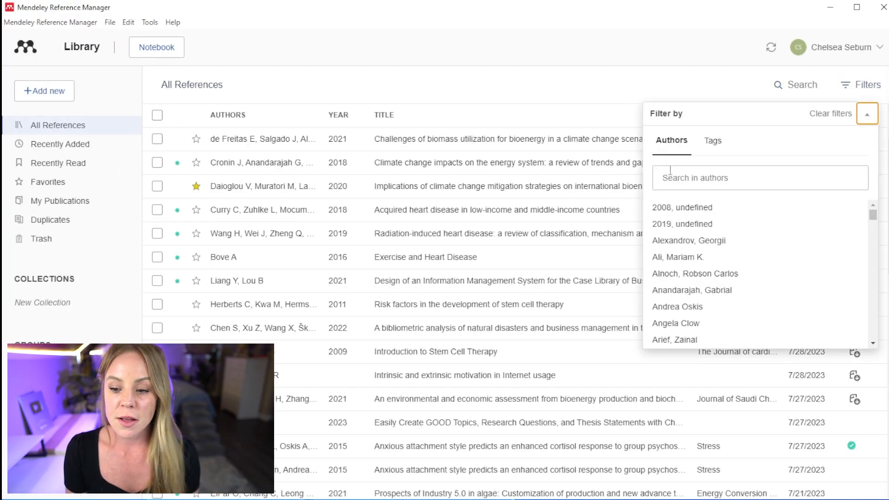
Filter the library to Bioengineering-tagged references and sort them by year, newest first
{"action": "left_click", "coordinate": [714, 149]}
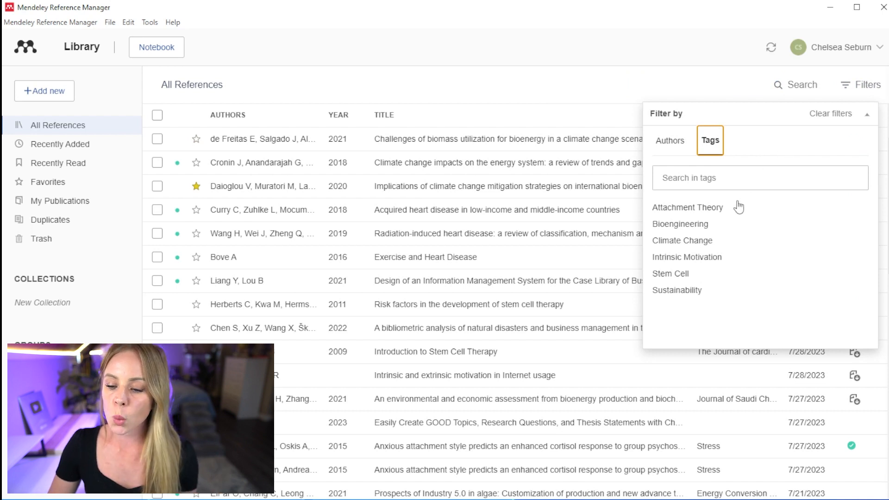
{"action": "left_click", "coordinate": [697, 224]}
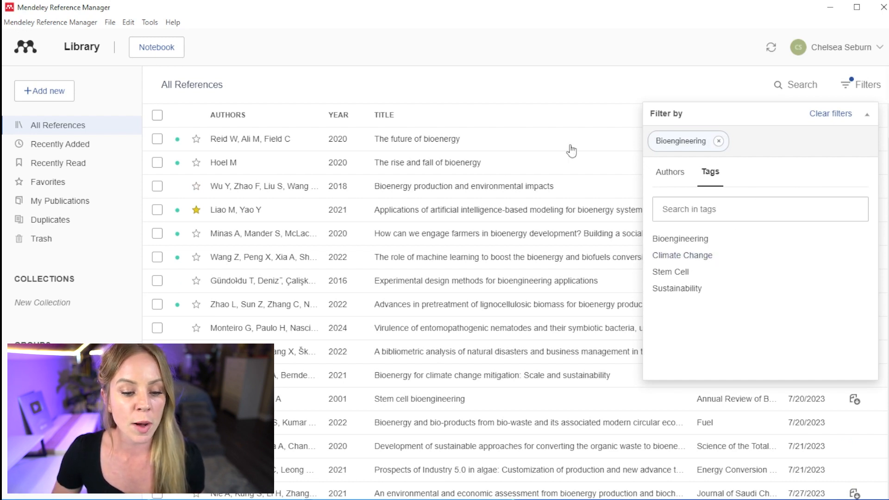
{"action": "left_click", "coordinate": [348, 121]}
{"action": "left_click", "coordinate": [349, 123]}
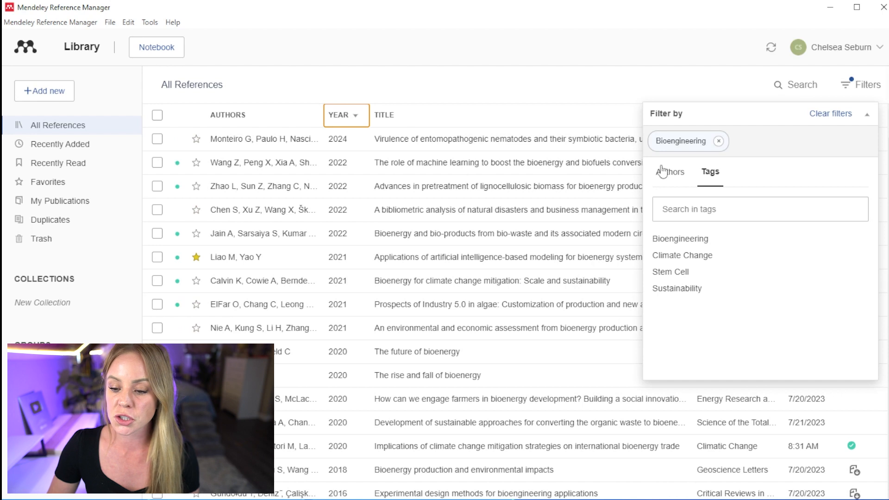
Add the Climate Change tag filter, then clear all filters and collapse the panel
{"action": "left_click", "coordinate": [698, 262]}
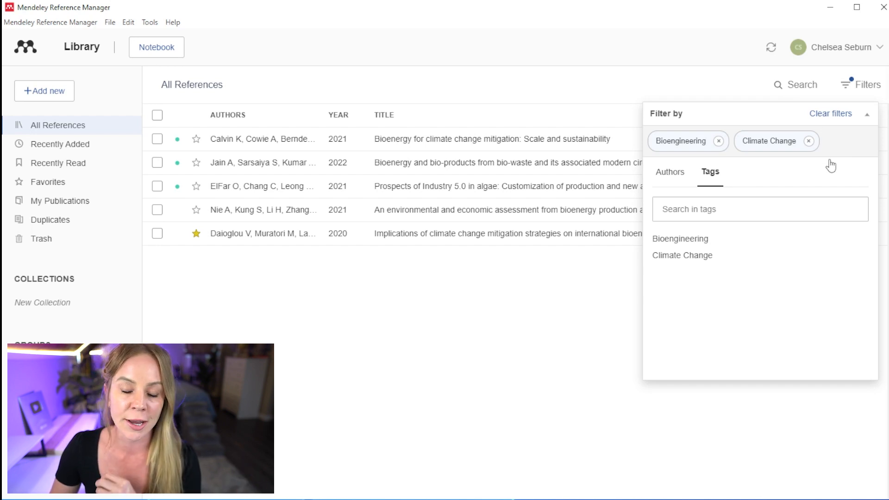
{"action": "left_click", "coordinate": [846, 116]}
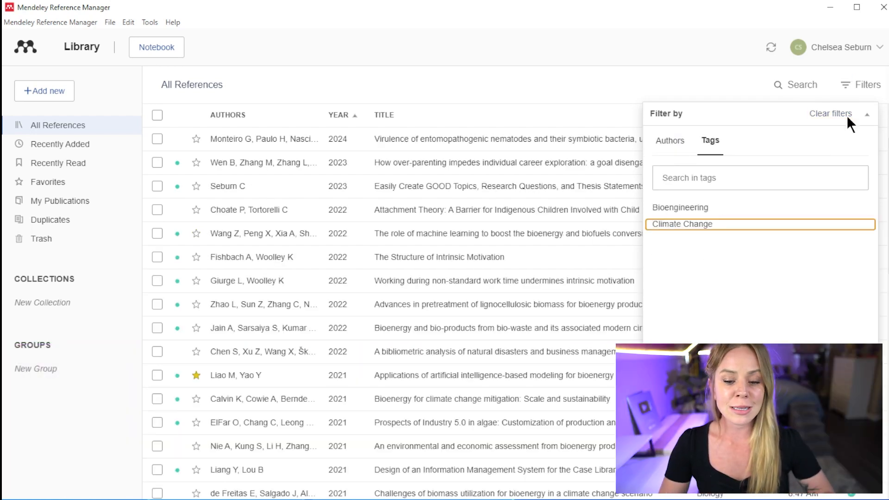
{"action": "left_click", "coordinate": [865, 116]}
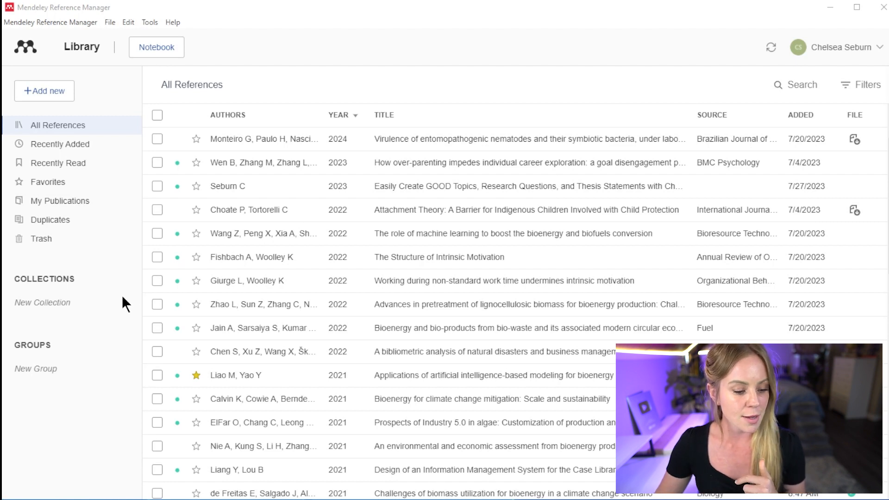
Create a new collection named 'Bioengineering'
{"action": "left_click", "coordinate": [111, 299]}
{"action": "type", "text": "Bioengin"}
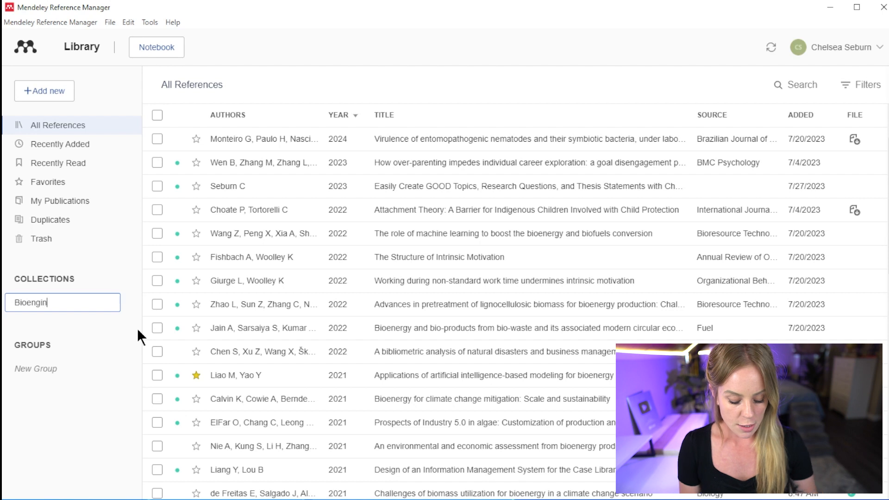
{"action": "type", "text": "eering"}
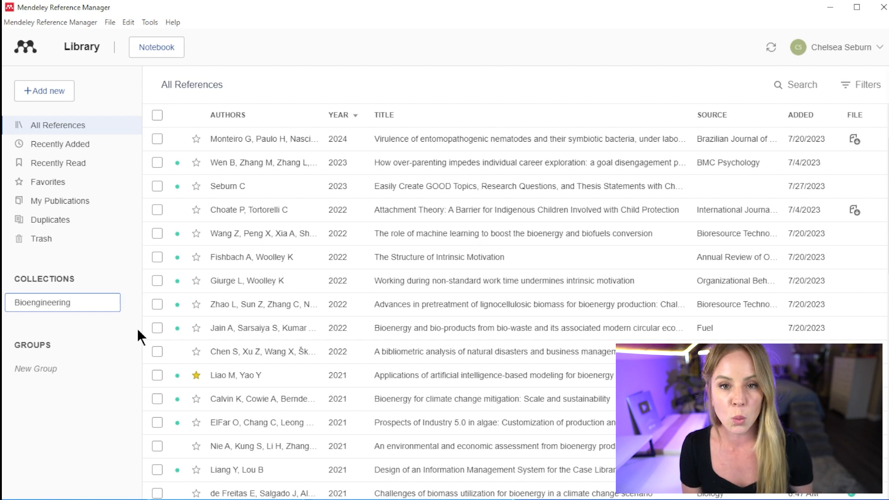
{"action": "key", "text": "Return"}
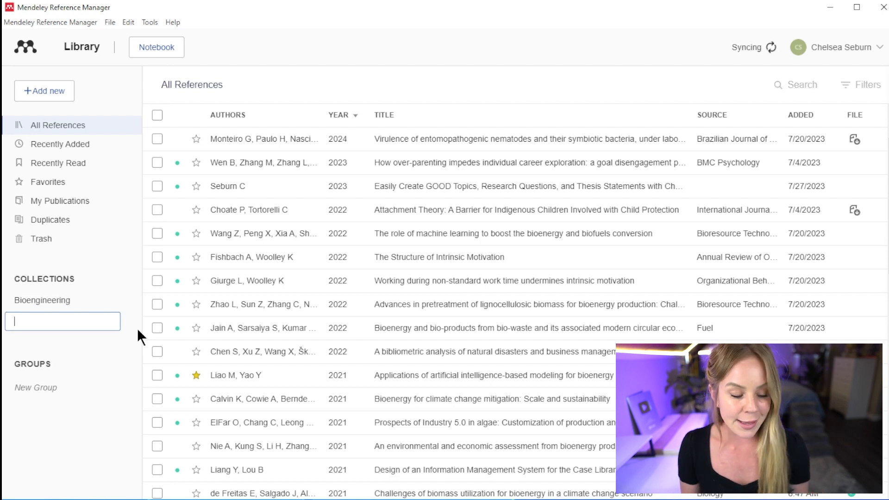
{"action": "key", "text": "Escape"}
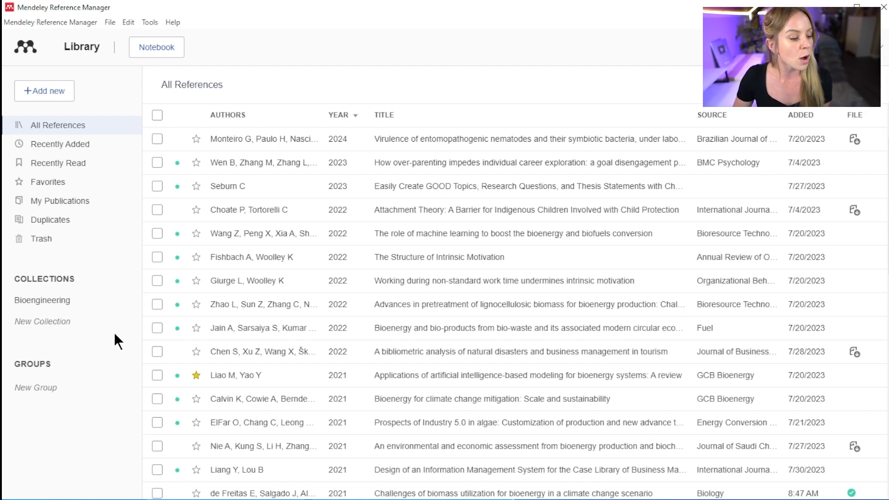
Add the bioenergy from bio-waste reference to the Bioengineering collection
{"action": "left_click", "coordinate": [157, 328]}
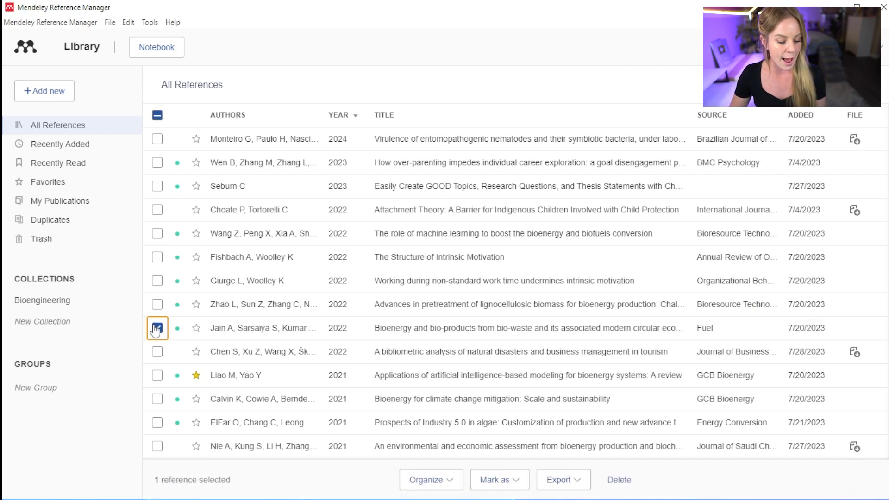
{"action": "left_click", "coordinate": [455, 474]}
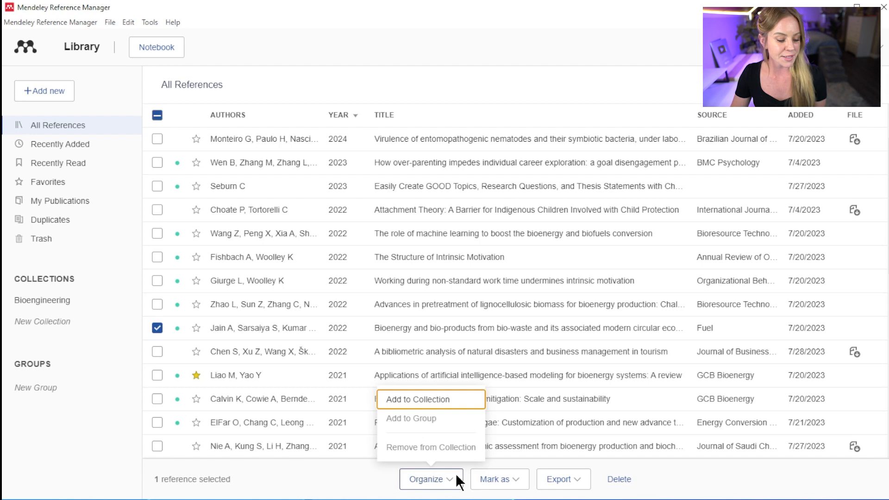
{"action": "left_click", "coordinate": [394, 399]}
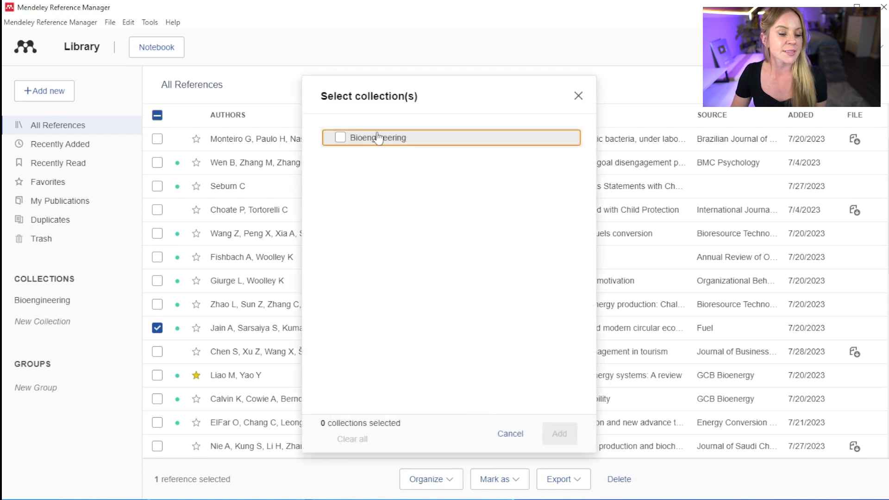
{"action": "left_click", "coordinate": [340, 137]}
{"action": "left_click", "coordinate": [559, 434]}
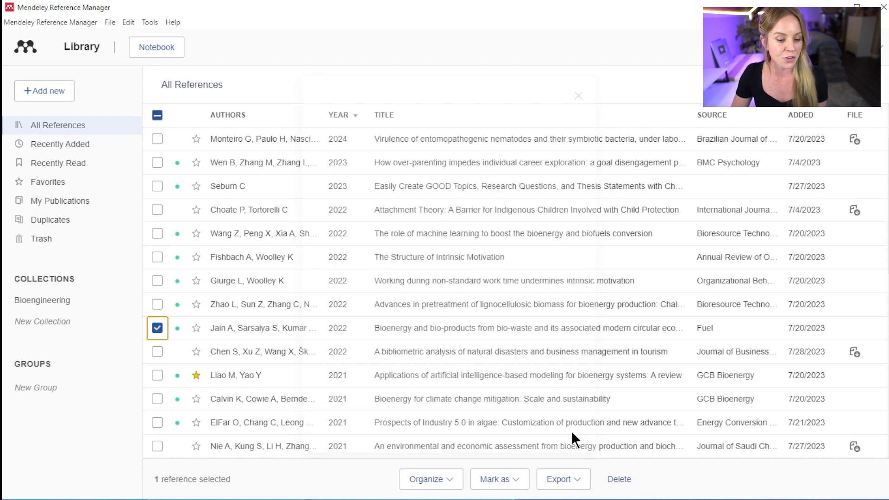
{"action": "left_click", "coordinate": [156, 330]}
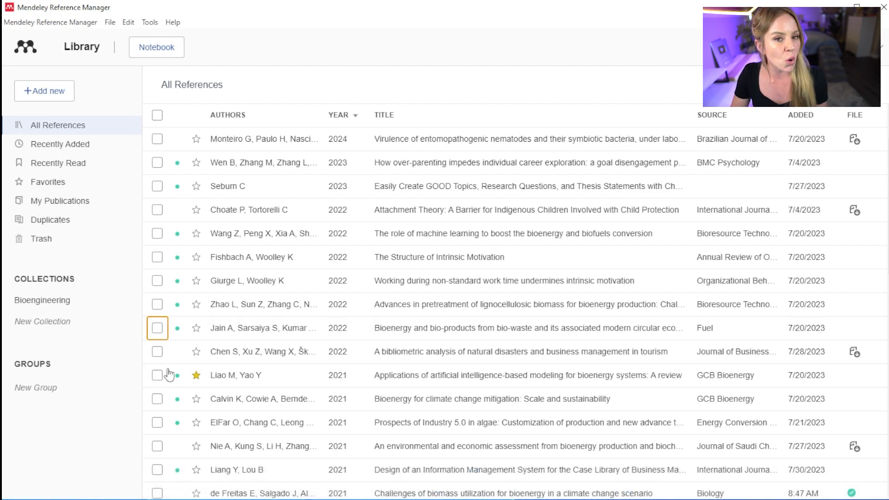
Drag the natural disasters tourism paper into Bioengineering, then remove it from the collection
{"action": "left_click_drag", "start_coordinate": [264, 356], "coordinate": [53, 308]}
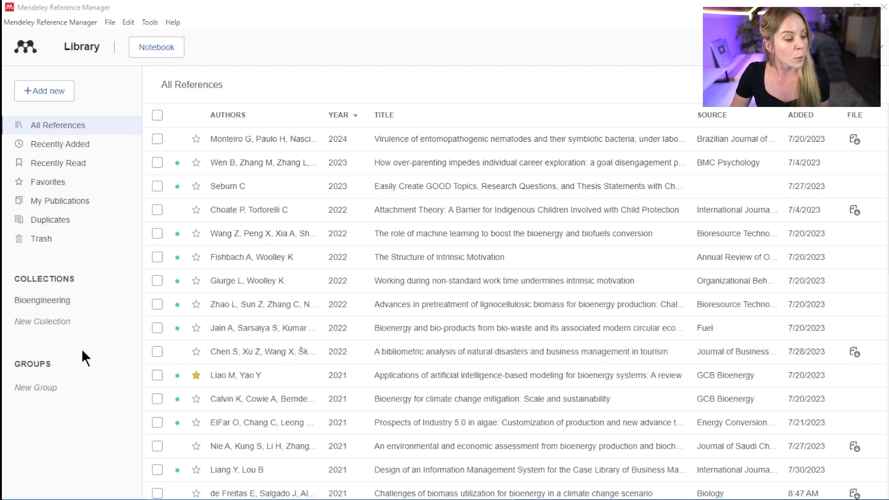
{"action": "left_click", "coordinate": [82, 301]}
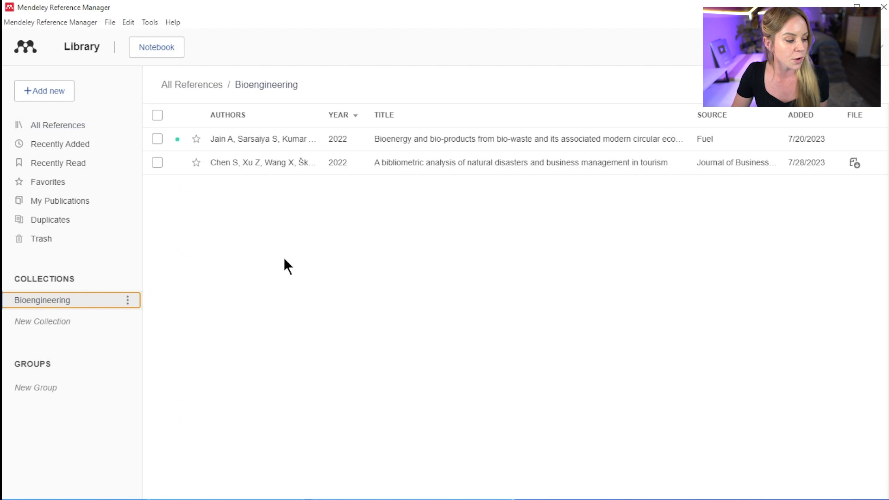
{"action": "right_click", "coordinate": [288, 168]}
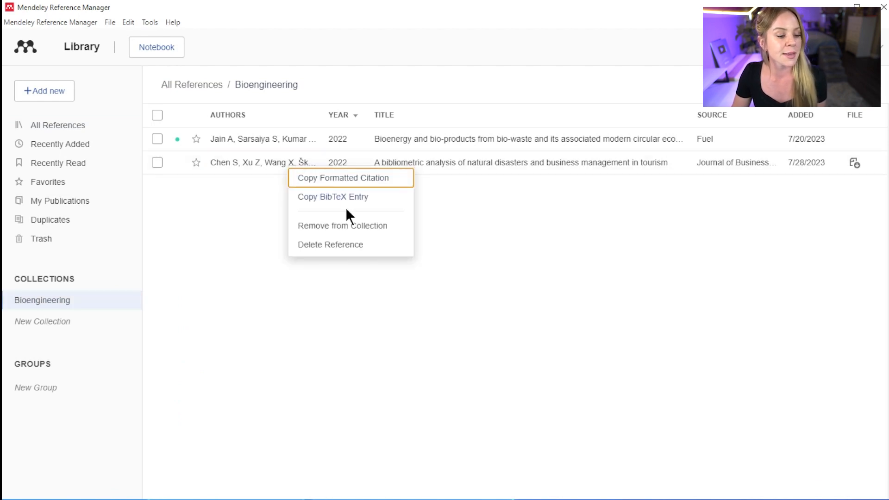
{"action": "left_click", "coordinate": [404, 227]}
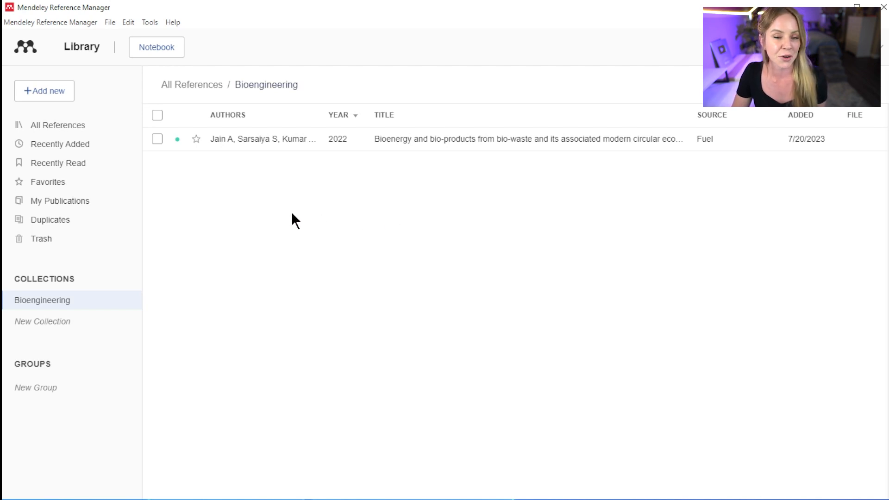
Add 'Climate Change' and 'Stem Cell' subcollections under Bioengineering
{"action": "left_click", "coordinate": [190, 204]}
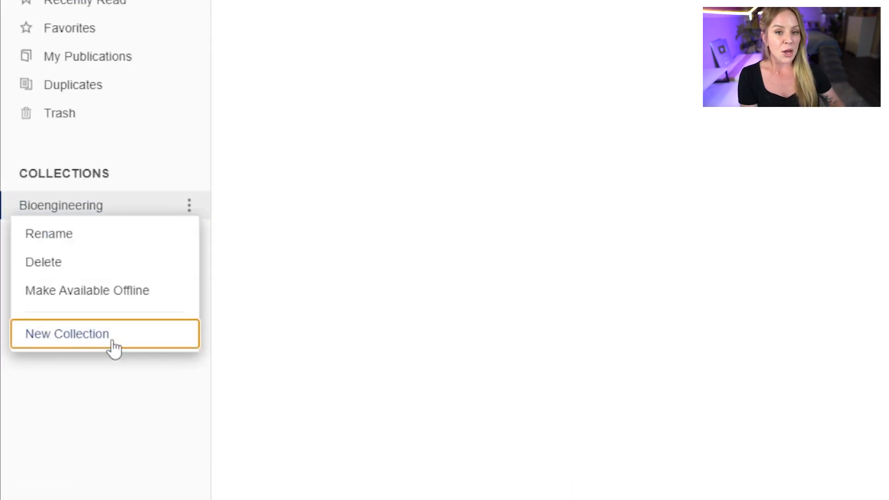
{"action": "left_click", "coordinate": [112, 345]}
{"action": "type", "text": "Cli"}
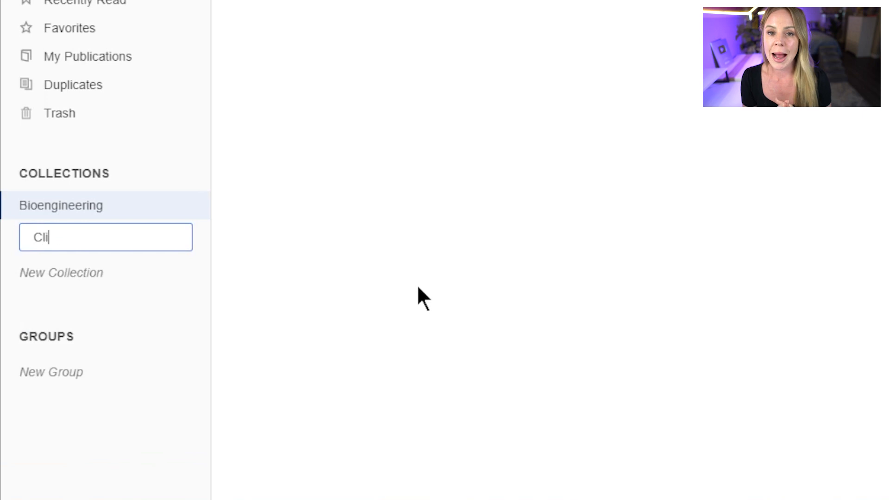
{"action": "type", "text": "mate Change"}
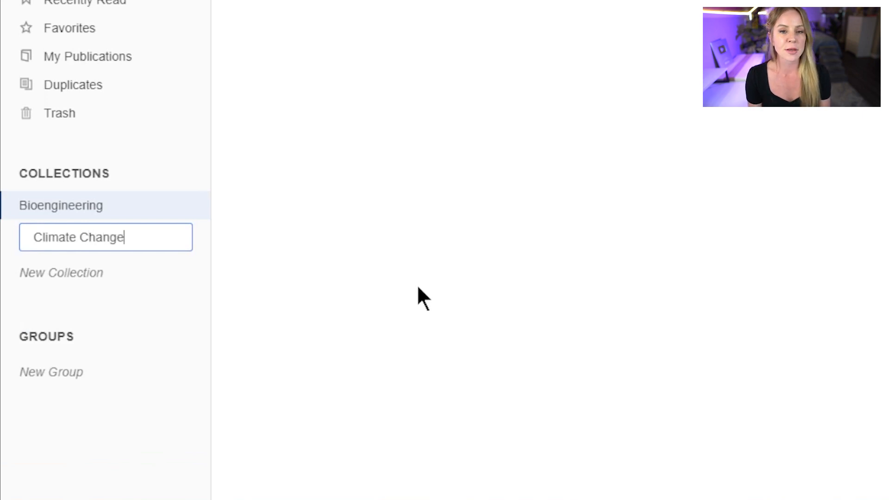
{"action": "key", "text": "Return"}
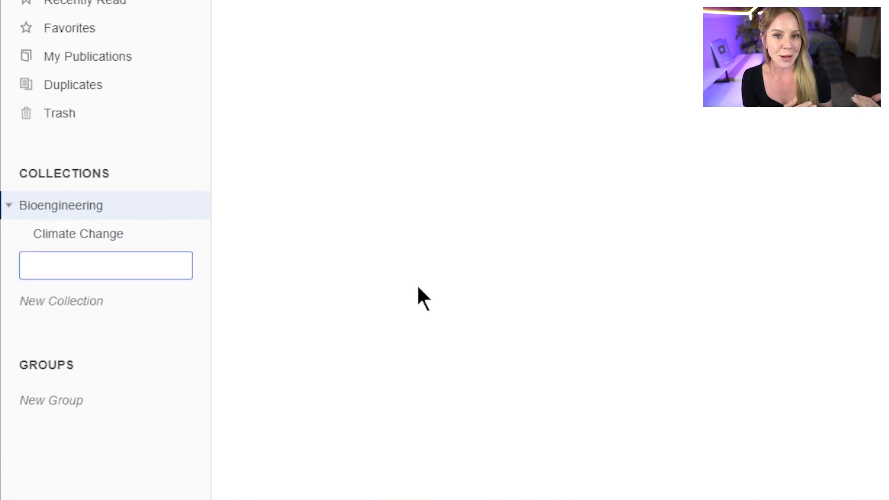
{"action": "type", "text": "Stem"}
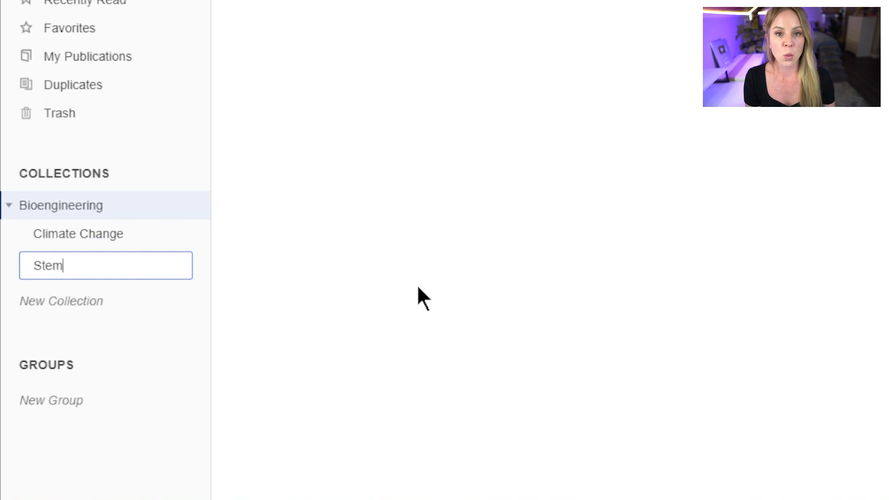
{"action": "type", "text": " Cell"}
{"action": "key", "text": "Return"}
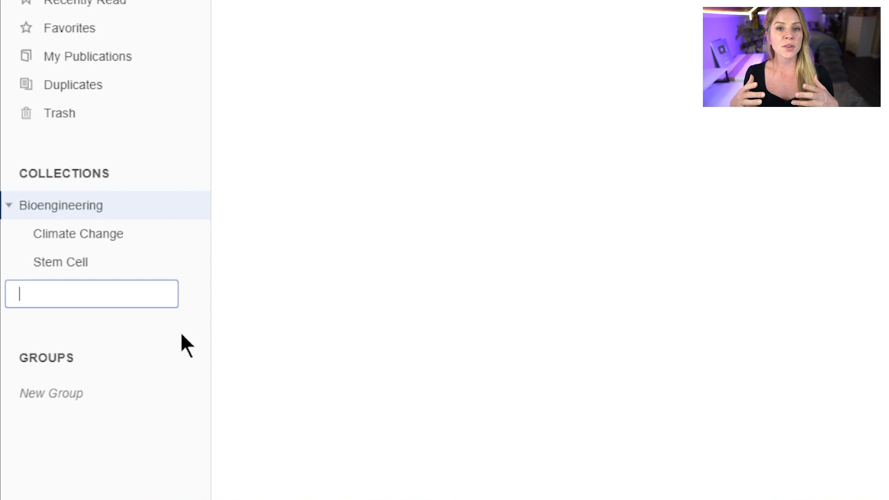
Create an 'Advanced Biology' collection with subcollections Project 1, Project 2 and Project 3
{"action": "type", "text": "Advanced Biology"}
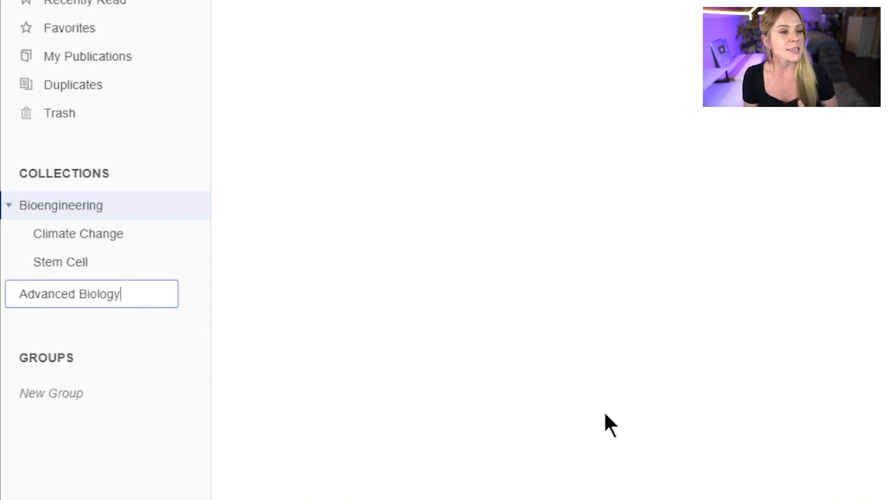
{"action": "key", "text": "Return"}
{"action": "left_click", "coordinate": [193, 204]}
{"action": "left_click", "coordinate": [67, 333]}
{"action": "type", "text": "Project 1"}
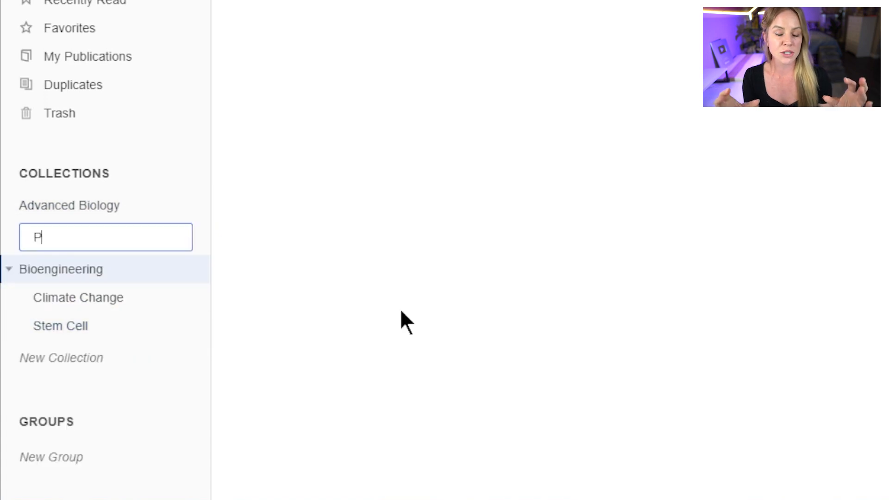
{"action": "key", "text": "Return"}
{"action": "type", "text": "Project 2"}
{"action": "key", "text": "Return"}
{"action": "type", "text": "Project 3"}
{"action": "key", "text": "Return"}
{"action": "left_click", "coordinate": [147, 466]}
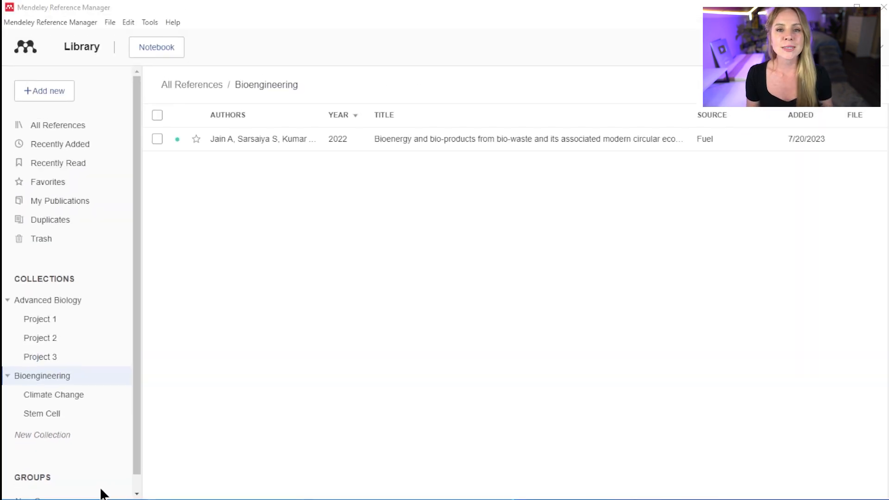
Collapse the Bioengineering and Advanced Biology collections and show All References
{"action": "left_click", "coordinate": [8, 375]}
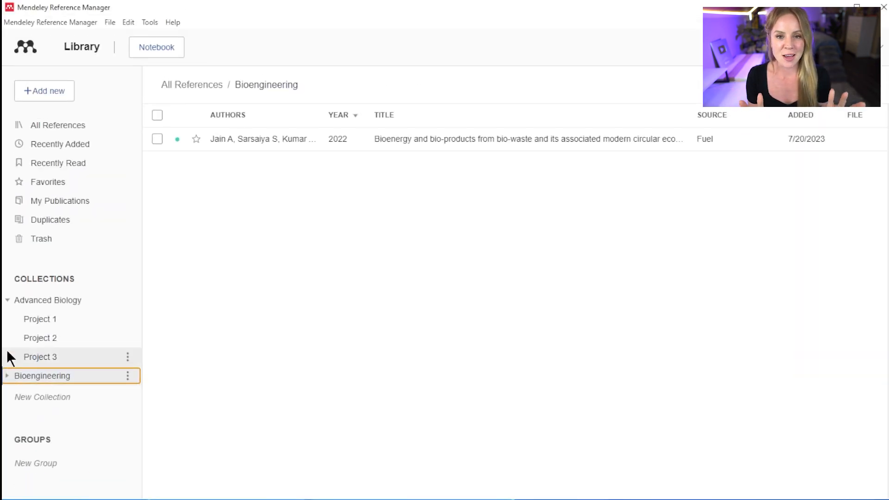
{"action": "left_click", "coordinate": [8, 300]}
{"action": "left_click", "coordinate": [71, 124]}
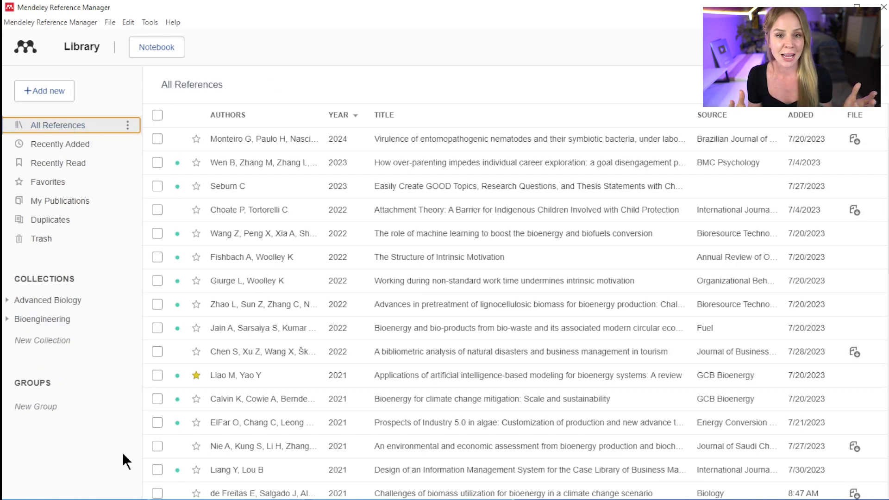
Create a new group named 'Smart Student'
{"action": "left_click", "coordinate": [94, 410]}
{"action": "type", "text": "Smart Student"}
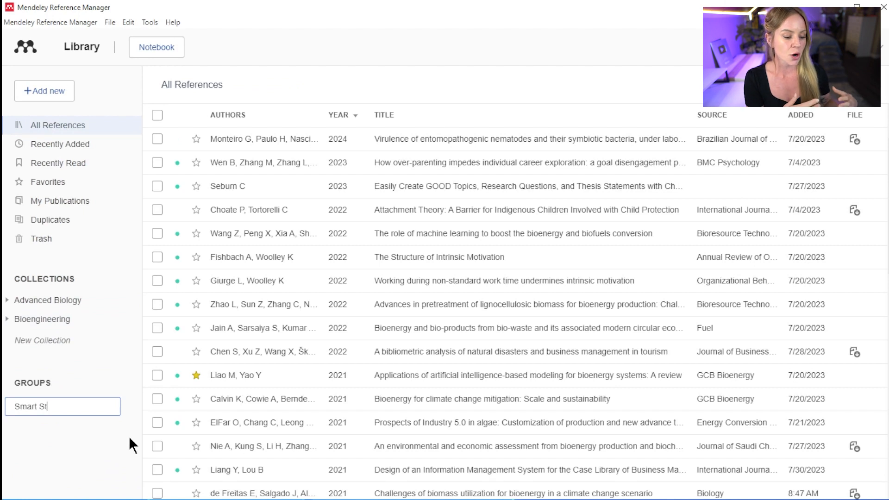
{"action": "key", "text": "Return"}
Add three 2021 references to the Smart Student group
{"action": "left_click", "coordinate": [157, 423]}
{"action": "left_click", "coordinate": [157, 399]}
{"action": "left_click", "coordinate": [157, 375]}
{"action": "left_click", "coordinate": [445, 479]}
{"action": "left_click", "coordinate": [416, 422]}
{"action": "left_click", "coordinate": [347, 141]}
{"action": "left_click", "coordinate": [560, 435]}
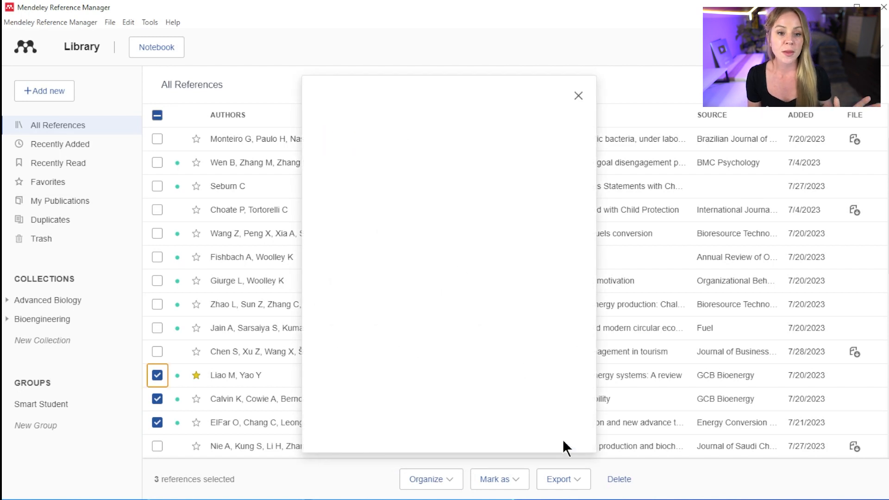
Add 'Preliminary research' and 'Theoretical framework' collections inside the Smart Student group
{"action": "left_click", "coordinate": [96, 405]}
{"action": "left_click", "coordinate": [132, 401]}
{"action": "left_click", "coordinate": [92, 477]}
{"action": "type", "text": "Preli"}
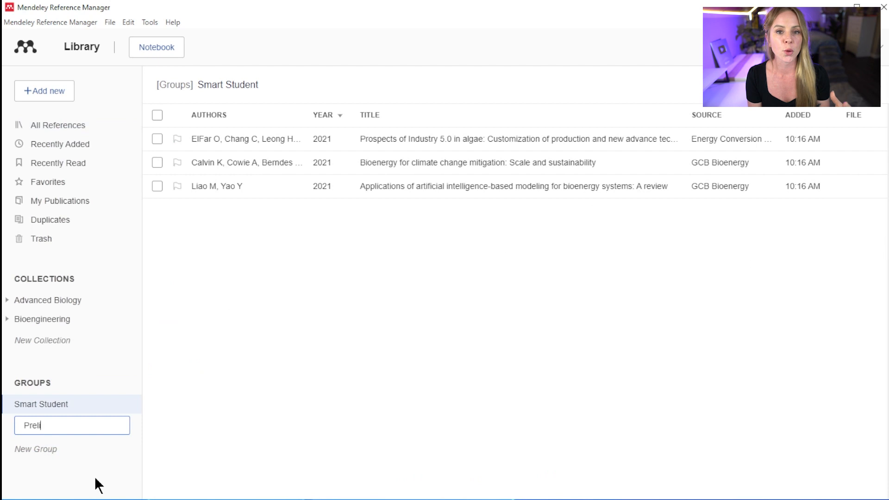
{"action": "type", "text": "minary research"}
{"action": "key", "text": "Return"}
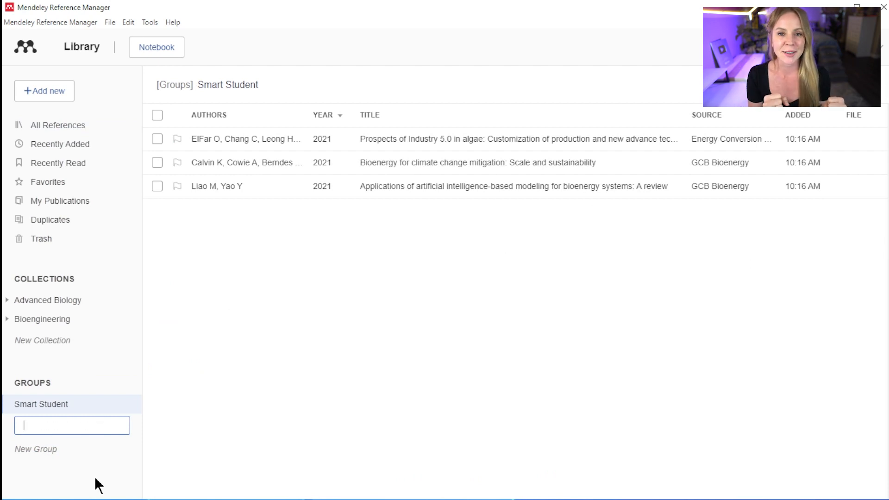
{"action": "type", "text": "Theoretical fr"}
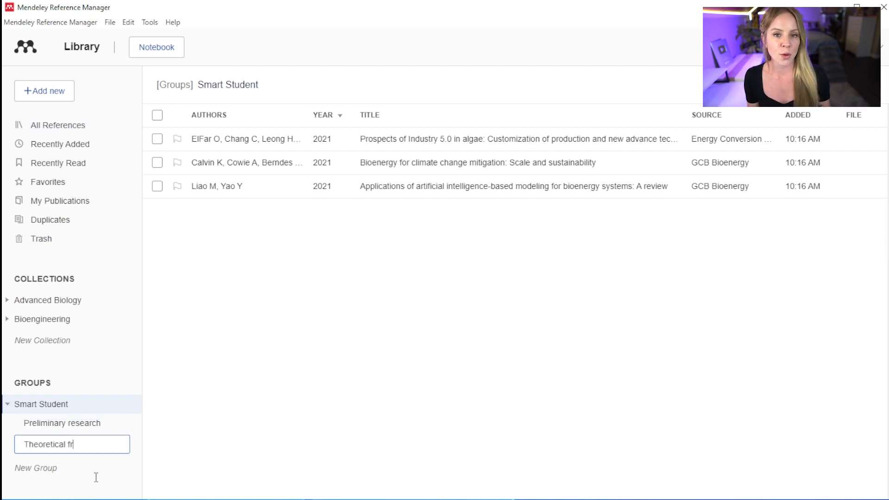
{"action": "type", "text": "amework"}
{"action": "key", "text": "Return"}
{"action": "left_click", "coordinate": [214, 430]}
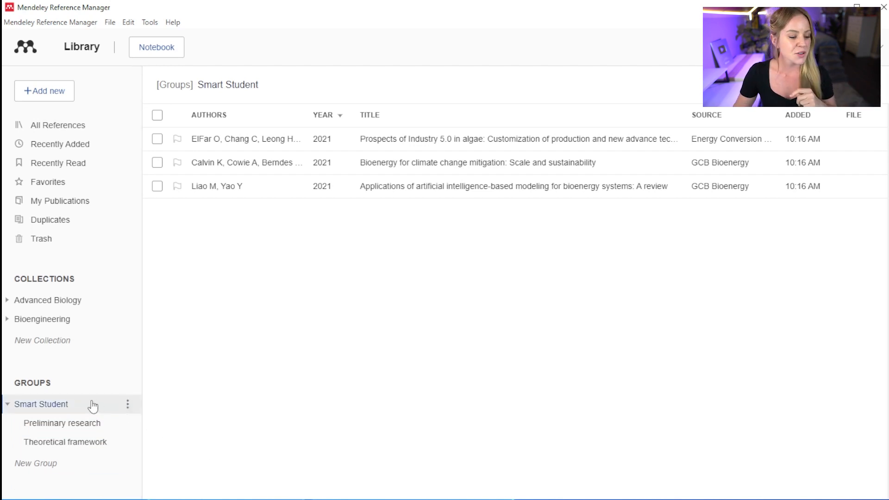
{"action": "left_click", "coordinate": [126, 401]}
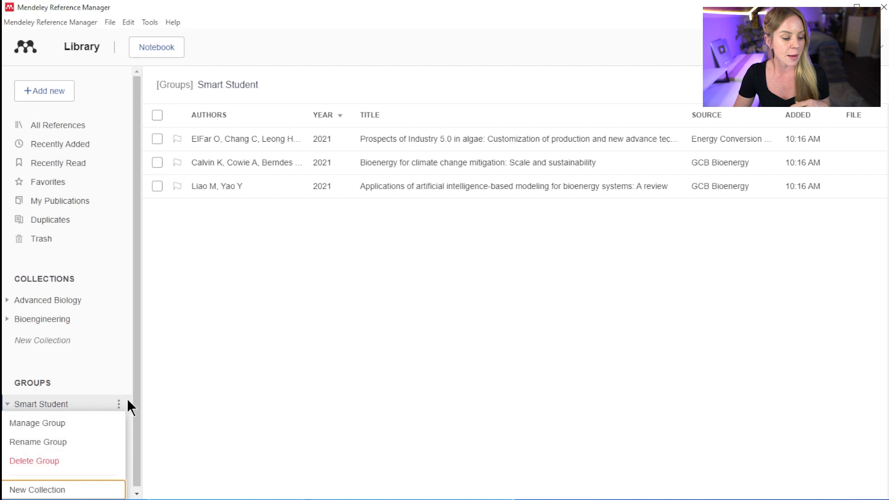
Send a Smart Student group invitation to a new member's e-mail address, then return to All References
{"action": "left_click", "coordinate": [104, 422]}
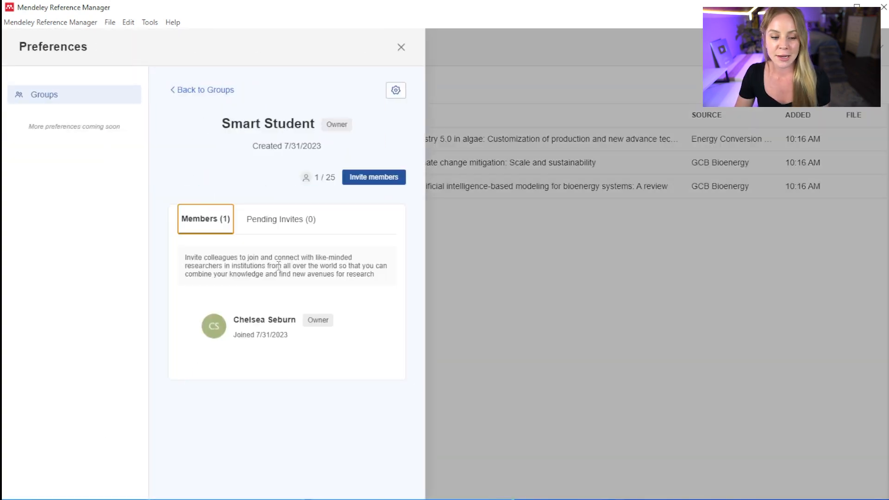
{"action": "left_click", "coordinate": [371, 177]}
{"action": "left_click", "coordinate": [336, 260]}
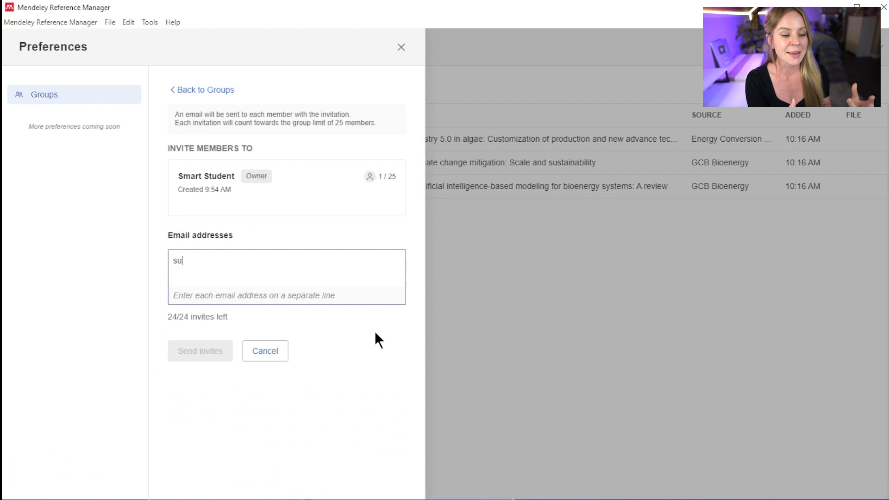
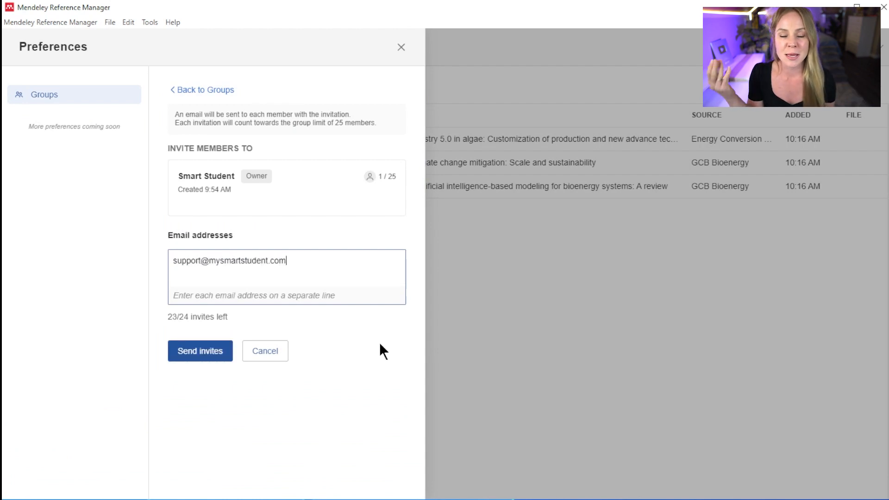
{"action": "left_click", "coordinate": [203, 357]}
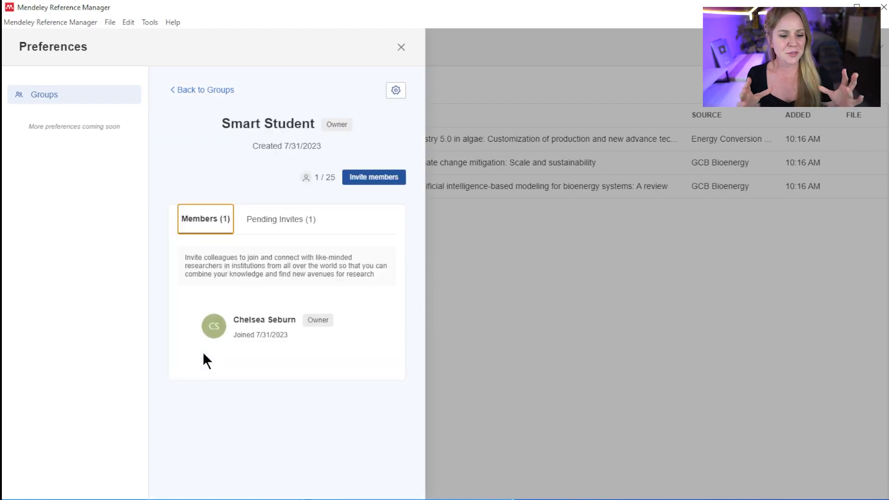
{"action": "left_click", "coordinate": [540, 398]}
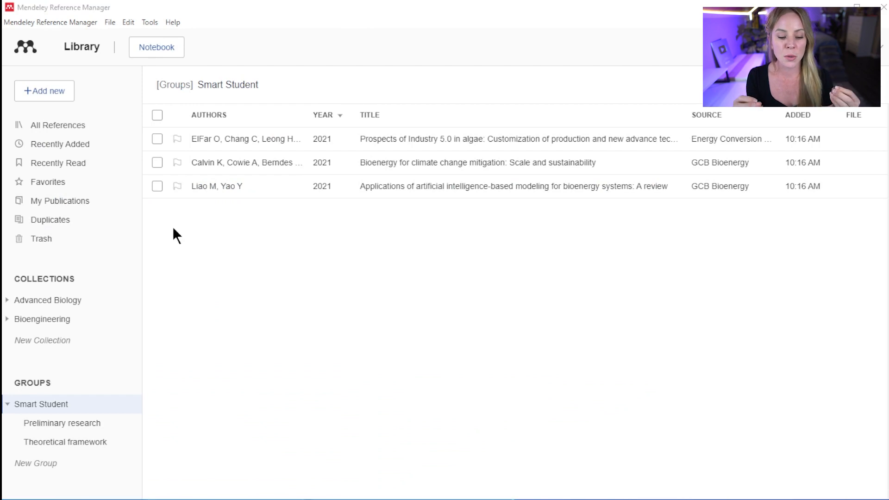
{"action": "left_click", "coordinate": [79, 127]}
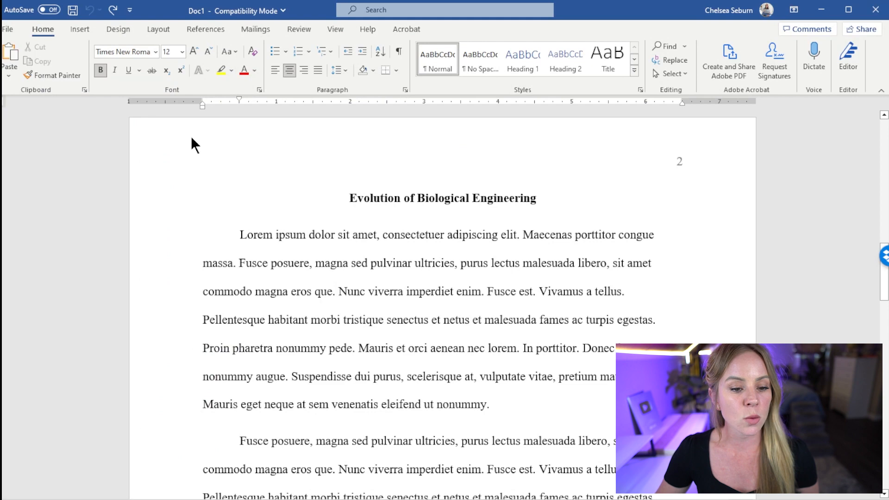
Open the Mendeley Cite pane beside the paper from Word's References ribbon
{"action": "left_click", "coordinate": [215, 29]}
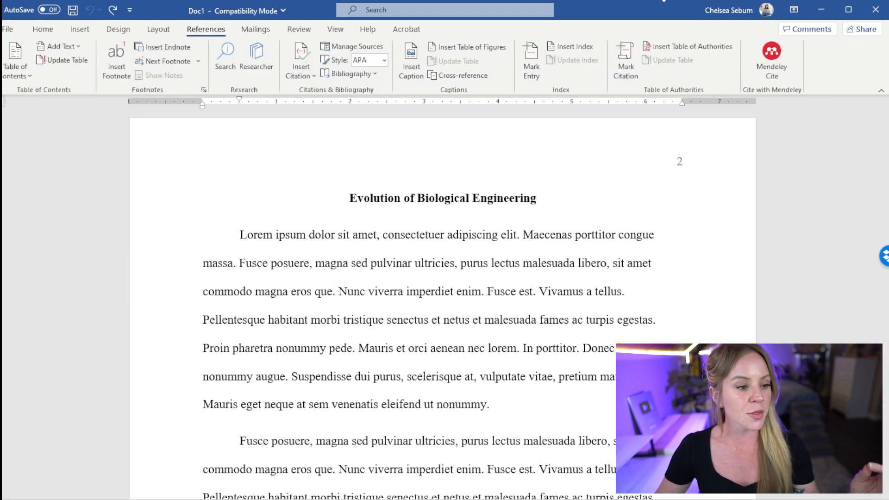
{"action": "left_click", "coordinate": [780, 62]}
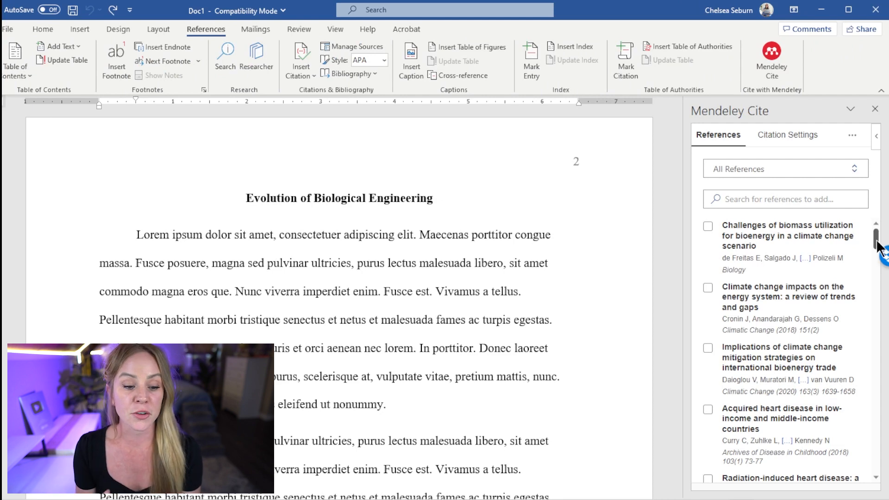
{"action": "mouse_move", "coordinate": [878, 246]}
{"action": "left_mouse_down"}
{"action": "mouse_move", "coordinate": [884, 283]}
{"action": "mouse_move", "coordinate": [888, 246]}
{"action": "left_mouse_up"}
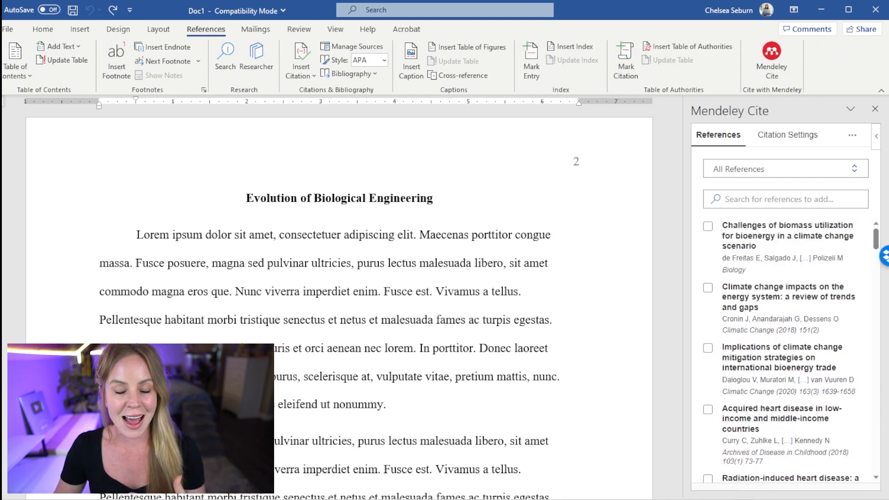
Confirm the citation style is APA 7th edition in English (US), then return to the reference list
{"action": "left_click", "coordinate": [805, 141]}
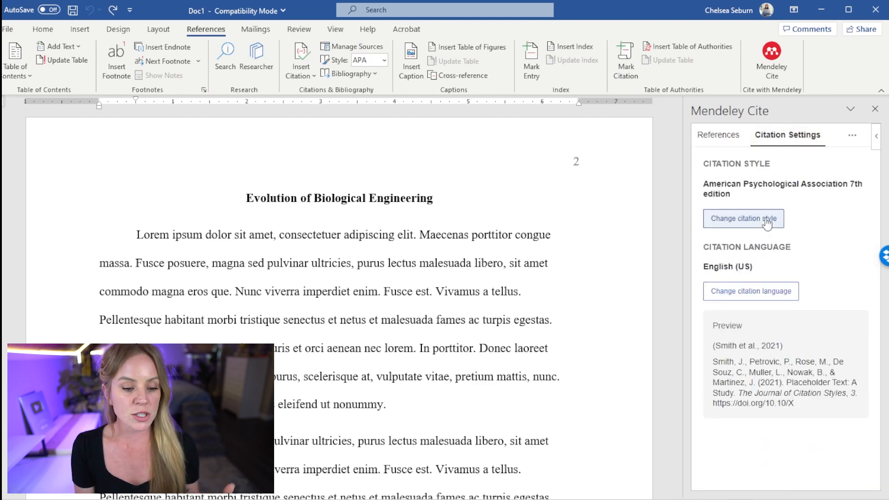
{"action": "left_click", "coordinate": [734, 223]}
{"action": "left_click_drag", "start_coordinate": [879, 327], "coordinate": [880, 396]}
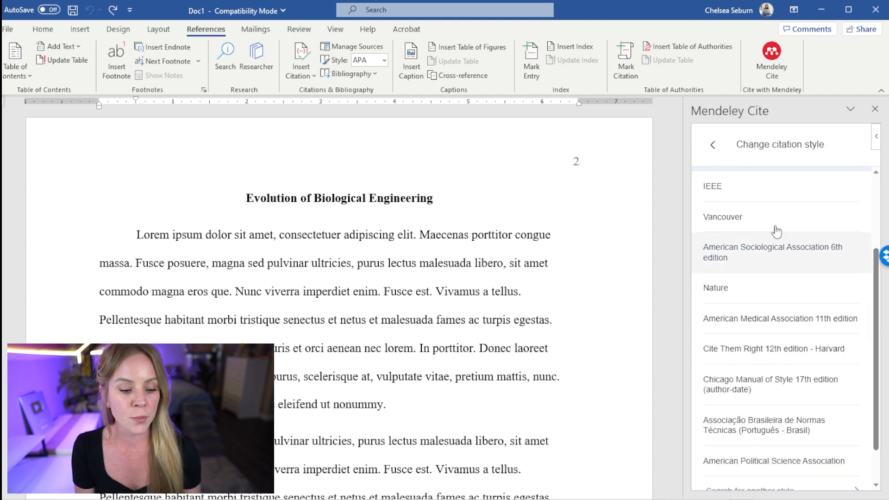
{"action": "left_click", "coordinate": [715, 146]}
{"action": "left_click", "coordinate": [759, 292]}
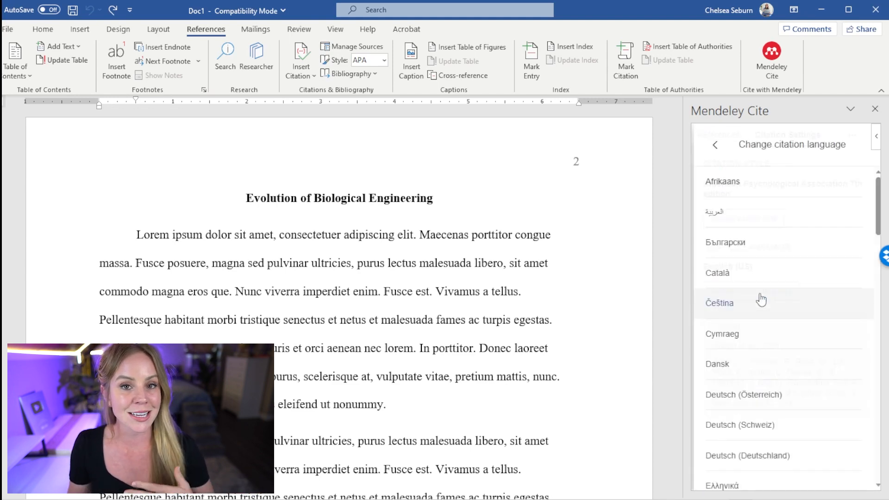
{"action": "left_click", "coordinate": [713, 145]}
{"action": "left_click", "coordinate": [718, 135]}
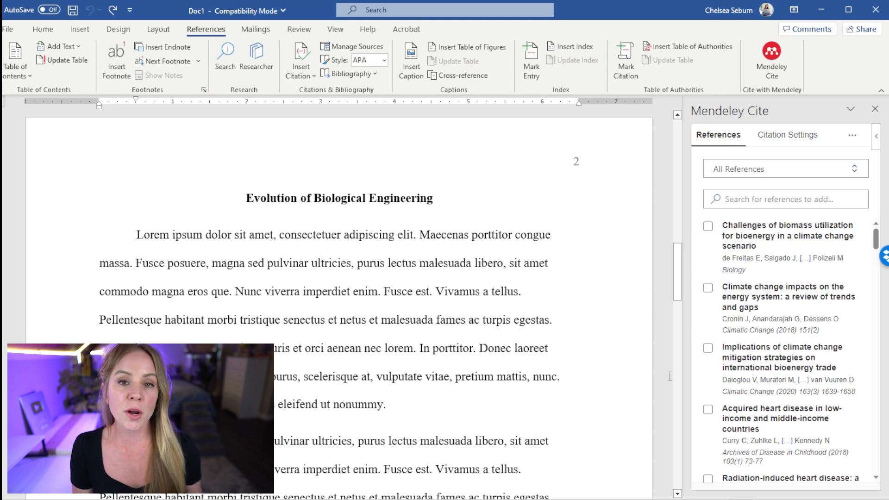
Cite Cronin et al. 2018 (Climate change impacts reference) at the caret
{"action": "mouse_move", "coordinate": [677, 296]}
{"action": "left_mouse_down"}
{"action": "mouse_move", "coordinate": [685, 349]}
{"action": "mouse_move", "coordinate": [684, 295]}
{"action": "left_mouse_up"}
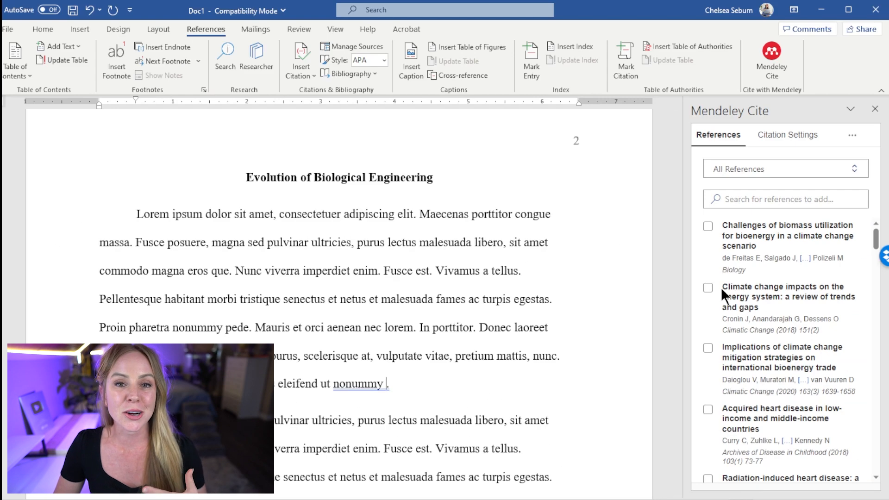
{"action": "left_click", "coordinate": [707, 288]}
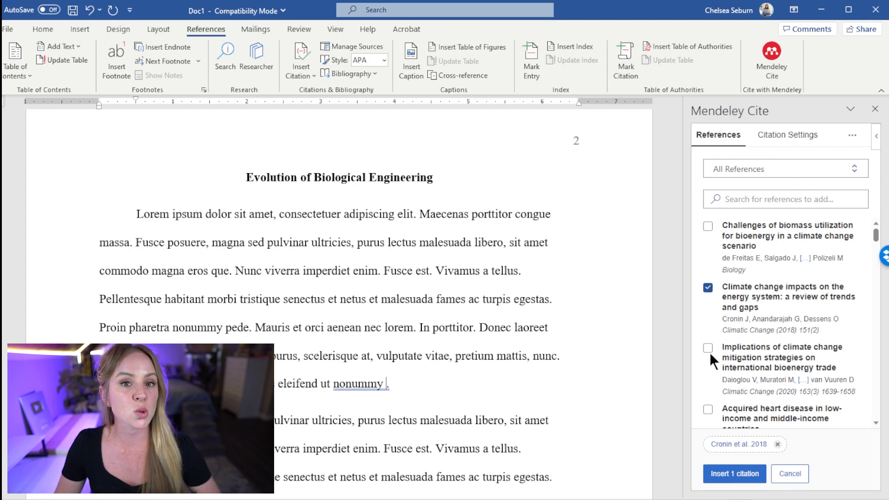
{"action": "left_click", "coordinate": [729, 476]}
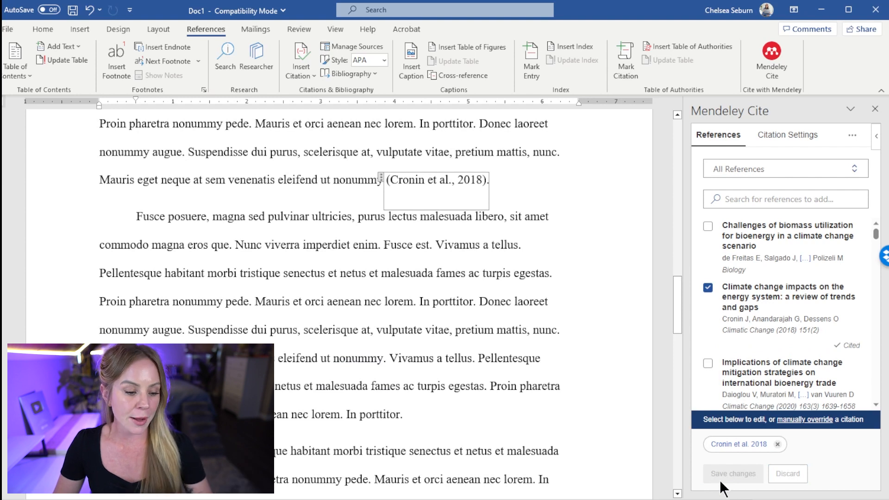
{"action": "left_click", "coordinate": [641, 422]}
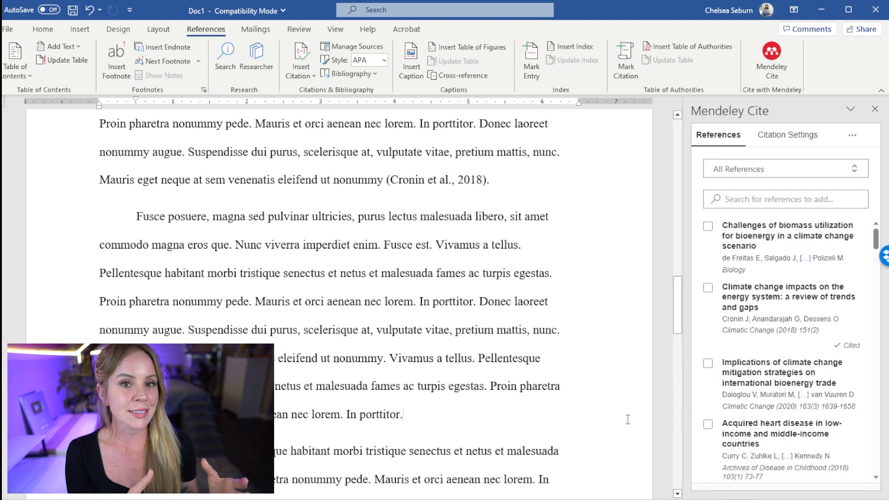
Cite Bove 2016 and Wang et al. 2019 after 'enim', then open Curry et al. 2018's page options
{"action": "left_click", "coordinate": [378, 244]}
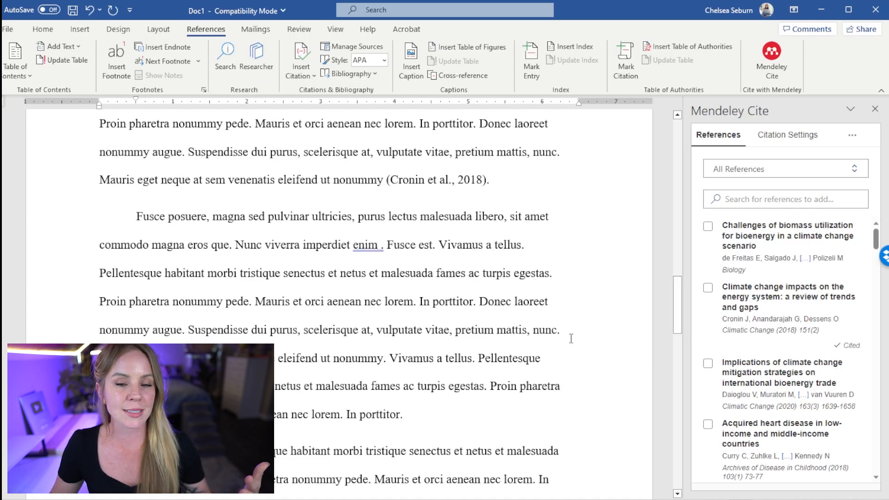
{"action": "scroll", "coordinate": [730, 364], "scroll_direction": "down", "scroll_amount": 3}
{"action": "scroll", "coordinate": [730, 364], "scroll_direction": "down", "scroll_amount": 3}
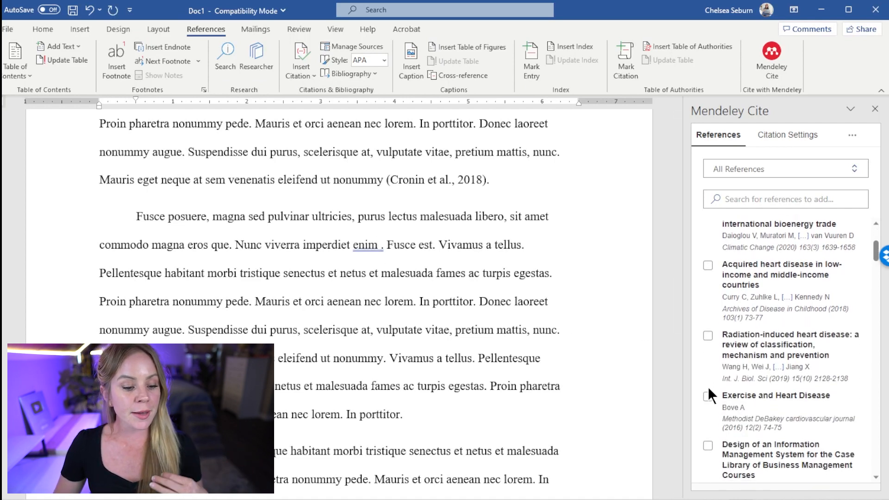
{"action": "left_click", "coordinate": [708, 395]}
{"action": "left_click", "coordinate": [708, 336]}
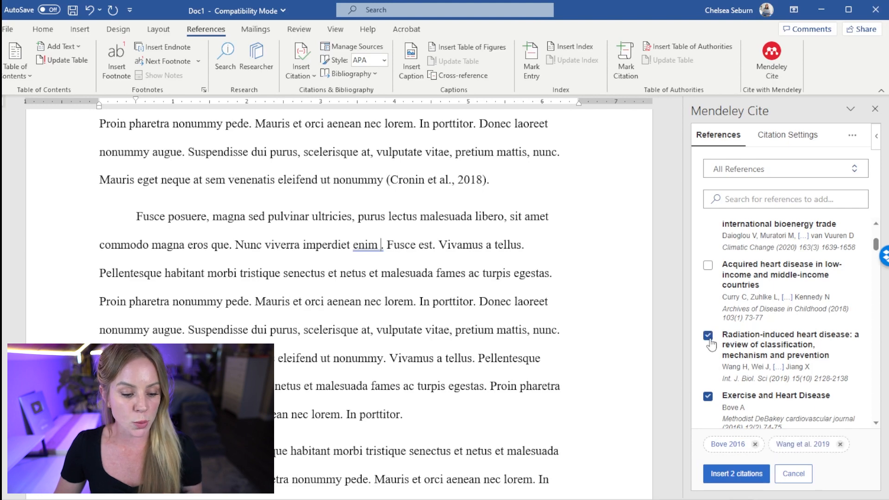
{"action": "left_click", "coordinate": [736, 473]}
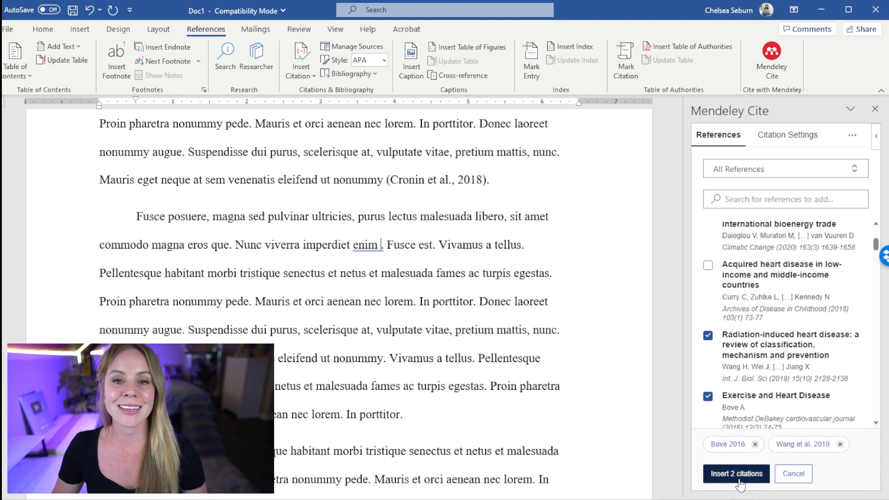
{"action": "left_click", "coordinate": [636, 417]}
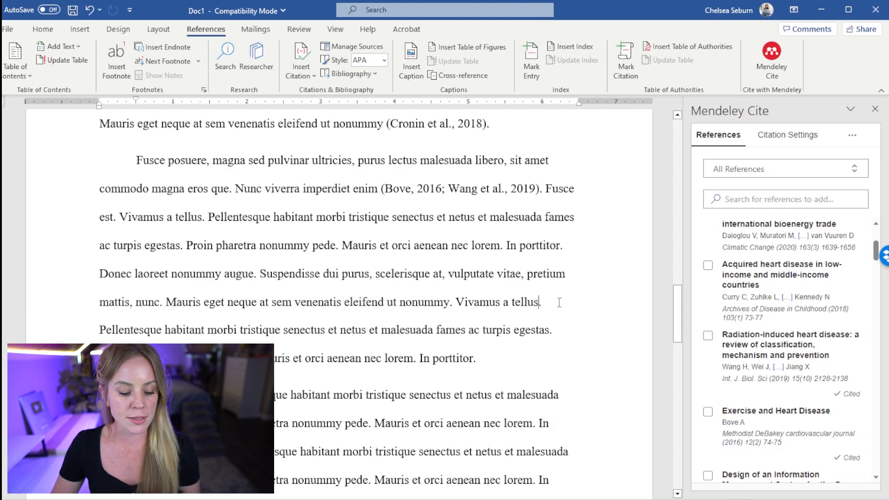
{"action": "left_click", "coordinate": [708, 267]}
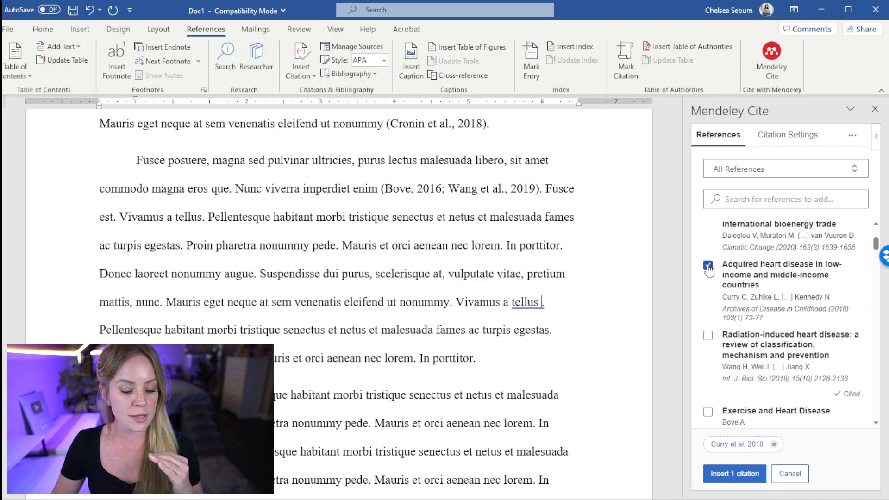
{"action": "left_click", "coordinate": [737, 446]}
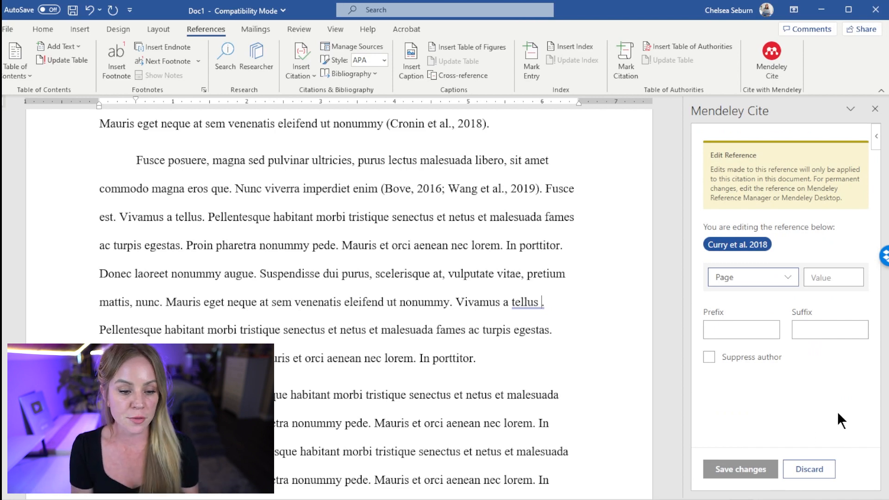
Cite Curry et al. 2018 after 'tellus' with page 14: (Curry et al., 2018, p. 14)
{"action": "left_click", "coordinate": [822, 469]}
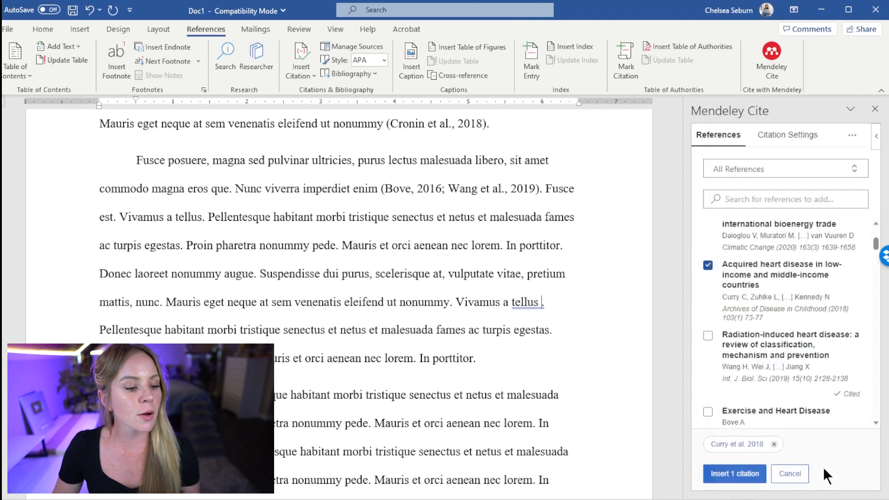
{"action": "left_click", "coordinate": [734, 477]}
{"action": "left_click", "coordinate": [161, 198]}
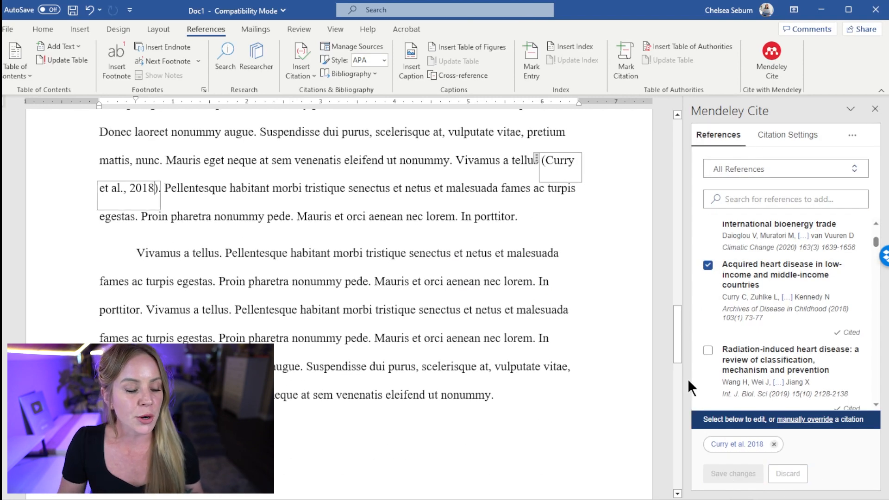
{"action": "type", "text": ", p"}
{"action": "type", "text": ". 14"}
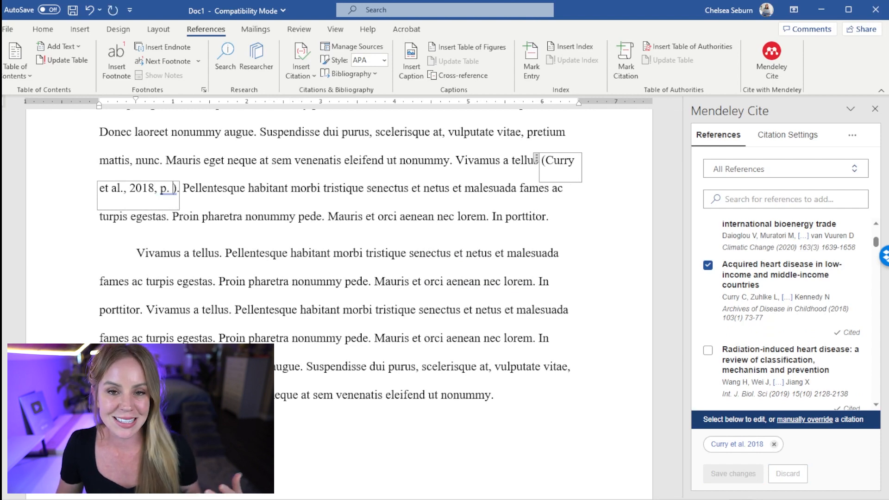
{"action": "left_click", "coordinate": [507, 281]}
{"action": "left_click", "coordinate": [582, 189]}
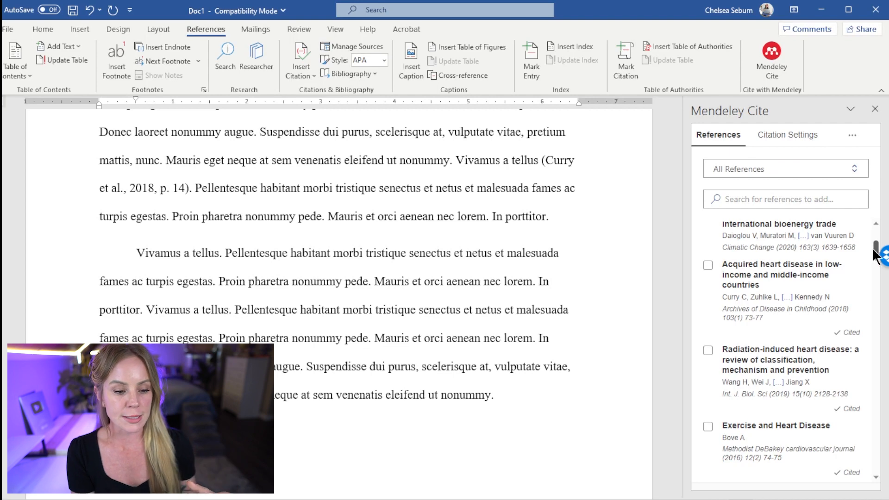
{"action": "scroll", "coordinate": [875, 226], "scroll_direction": "up", "scroll_amount": 3}
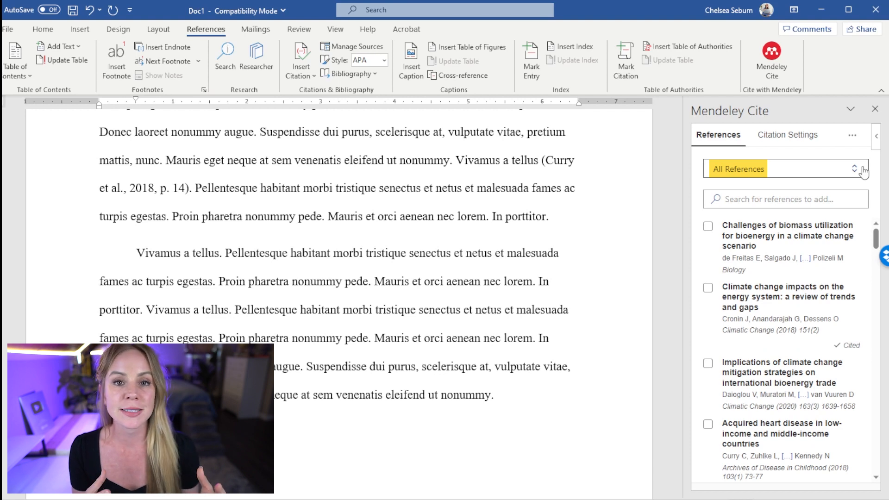
{"action": "left_click", "coordinate": [832, 199]}
{"action": "type", "text": "Liang"}
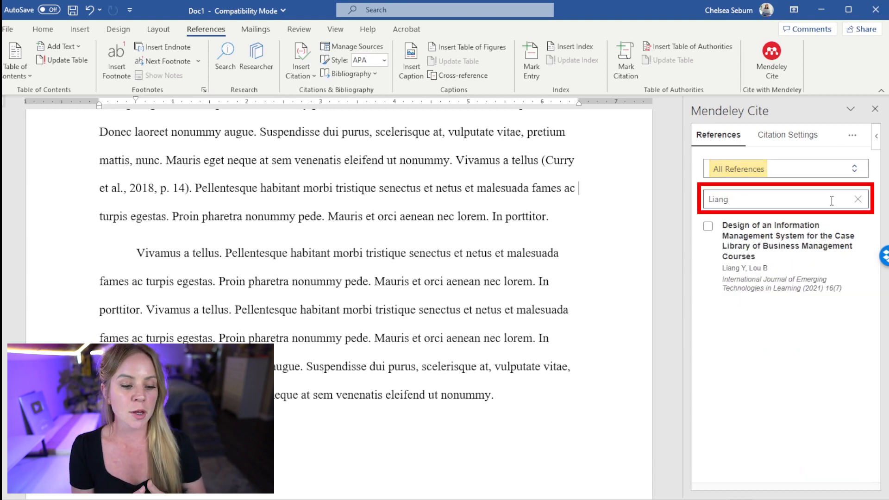
{"action": "key", "text": "ctrl+a"}
{"action": "key", "text": "BackSpace"}
{"action": "type", "text": "ex"}
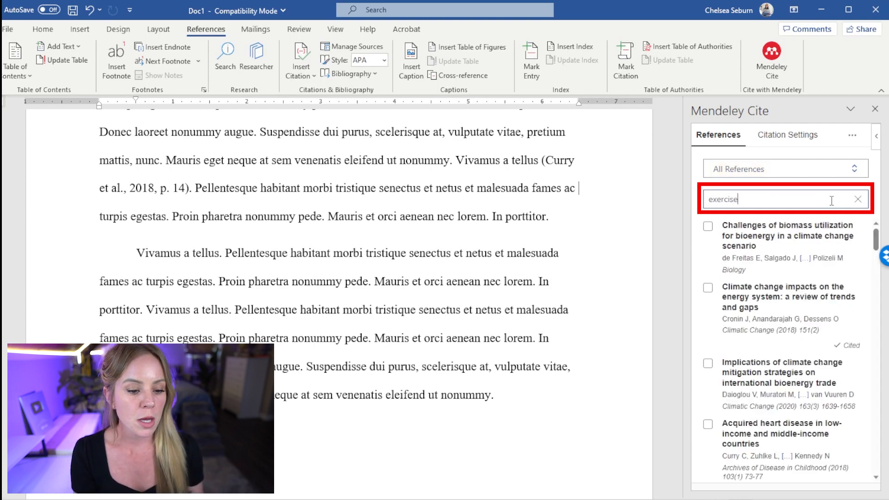
{"action": "type", "text": "ercise and heart disease"}
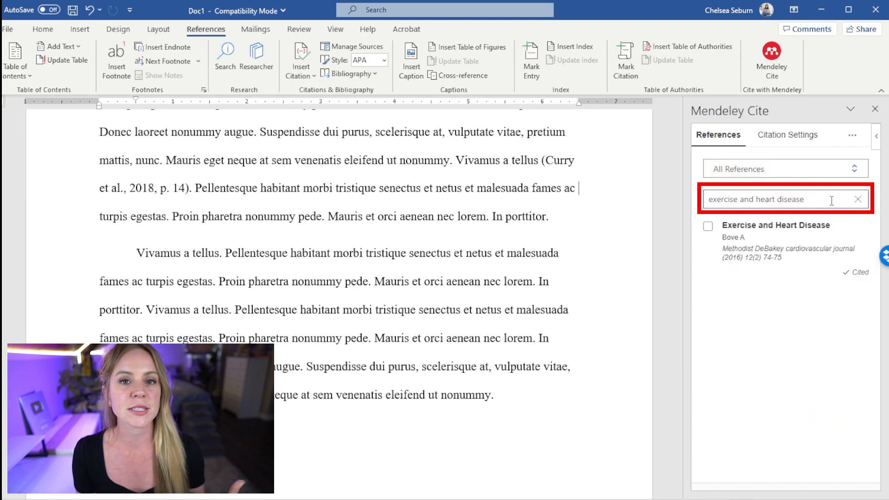
{"action": "key", "text": "ctrl+a"}
{"action": "key", "text": "BackSpace"}
{"action": "type", "text": "a"}
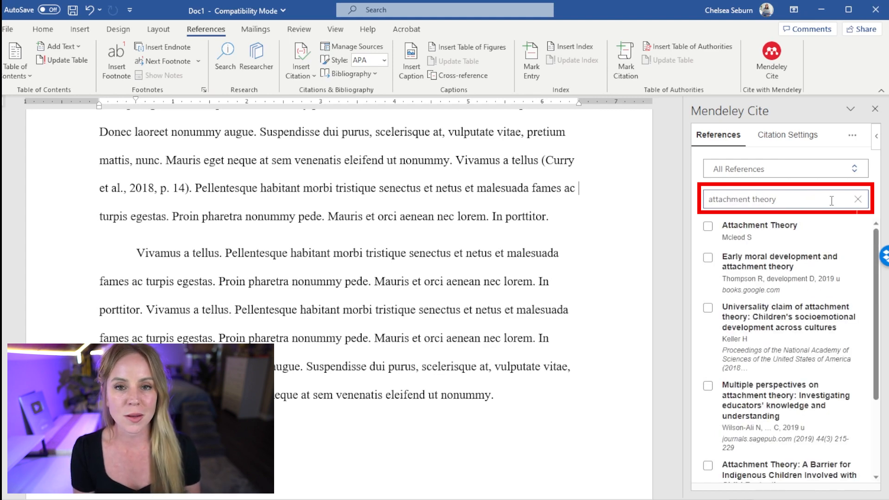
{"action": "key", "text": "ctrl+a"}
{"action": "key", "text": "BackSpace"}
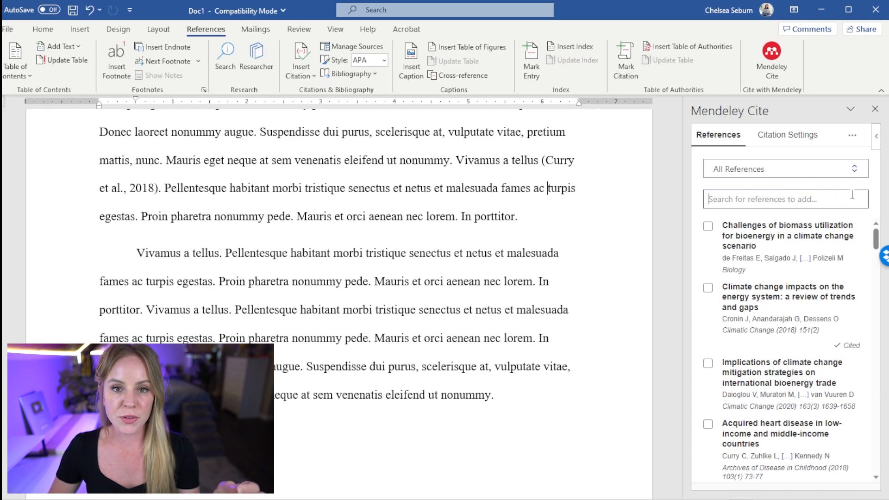
Filter to Advanced Biology's Project 2 and cite Di Domenico & Ryan, 2017 after 'lorem'
{"action": "left_click", "coordinate": [855, 170]}
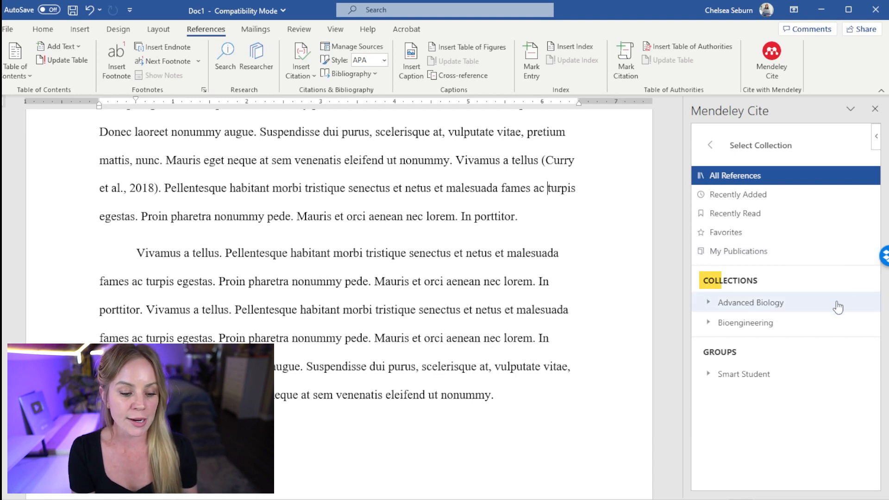
{"action": "left_click", "coordinate": [708, 303]}
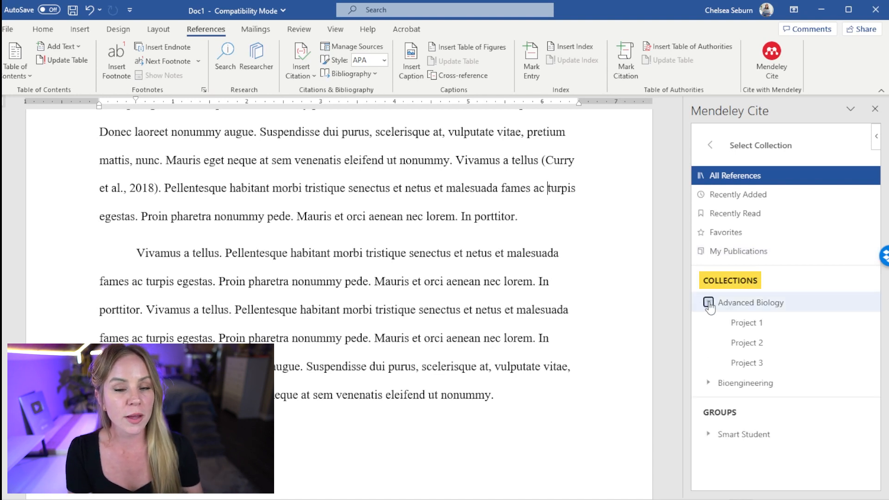
{"action": "left_click", "coordinate": [749, 345]}
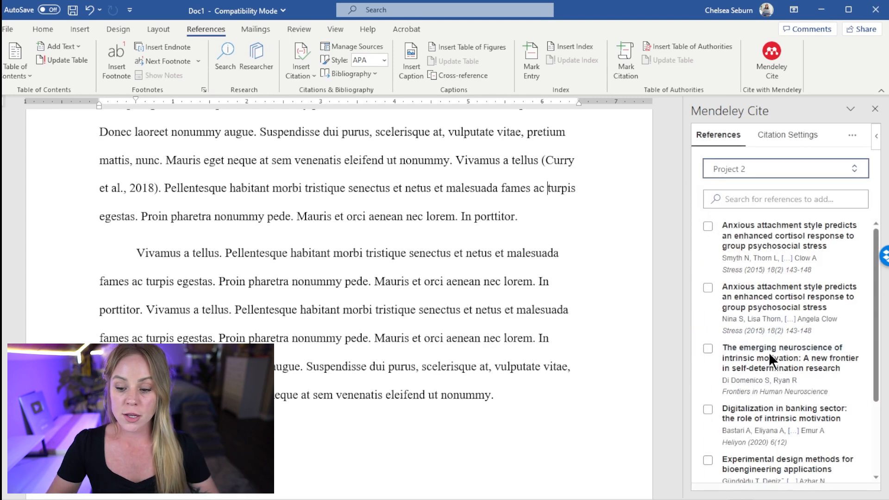
{"action": "mouse_move", "coordinate": [879, 359]}
{"action": "left_mouse_down"}
{"action": "mouse_move", "coordinate": [880, 438]}
{"action": "mouse_move", "coordinate": [881, 356]}
{"action": "left_mouse_up"}
{"action": "left_click", "coordinate": [566, 422]}
{"action": "left_click", "coordinate": [536, 282]}
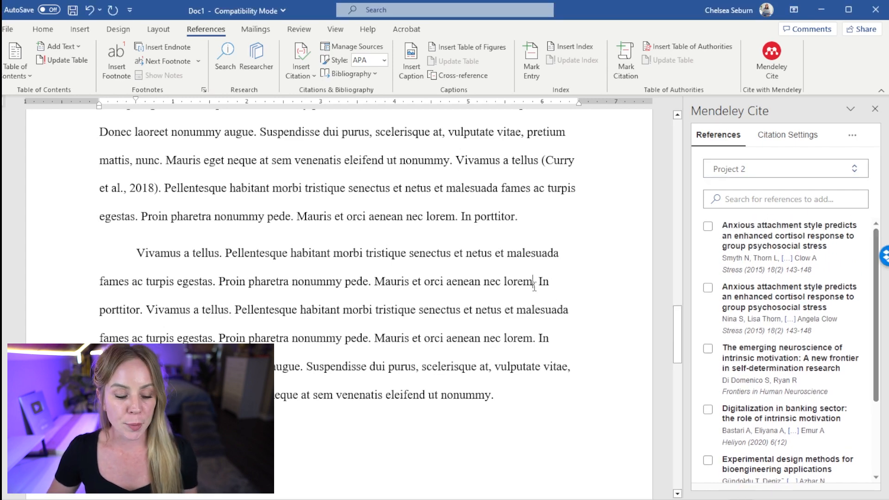
{"action": "left_click", "coordinate": [707, 348]}
{"action": "left_click", "coordinate": [726, 480]}
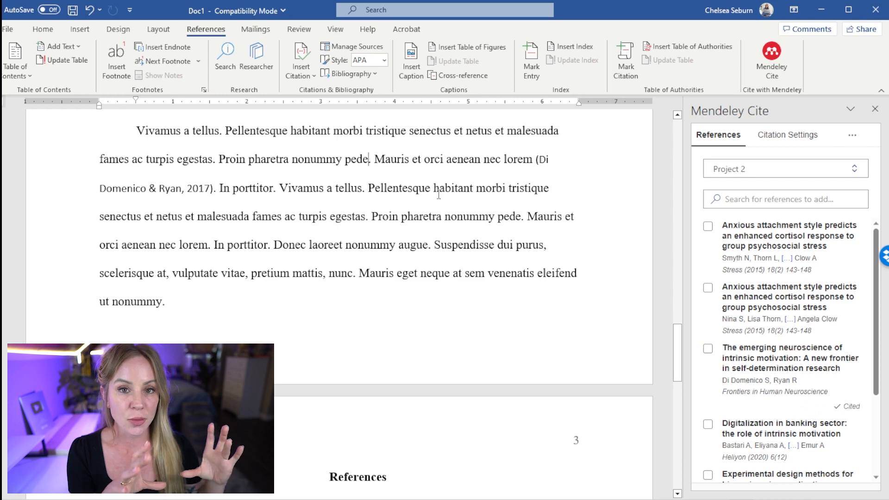
Cite Rheinberg, 2020 after 'pede', then show All References again
{"action": "left_click", "coordinate": [370, 162]}
{"action": "left_click_drag", "start_coordinate": [878, 284], "coordinate": [880, 405]}
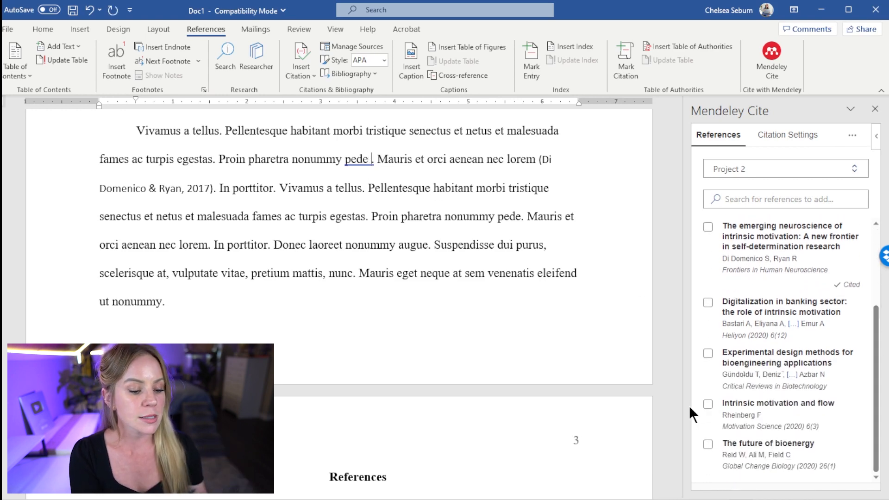
{"action": "left_click", "coordinate": [707, 404]}
{"action": "left_click", "coordinate": [730, 479]}
{"action": "left_click", "coordinate": [602, 278]}
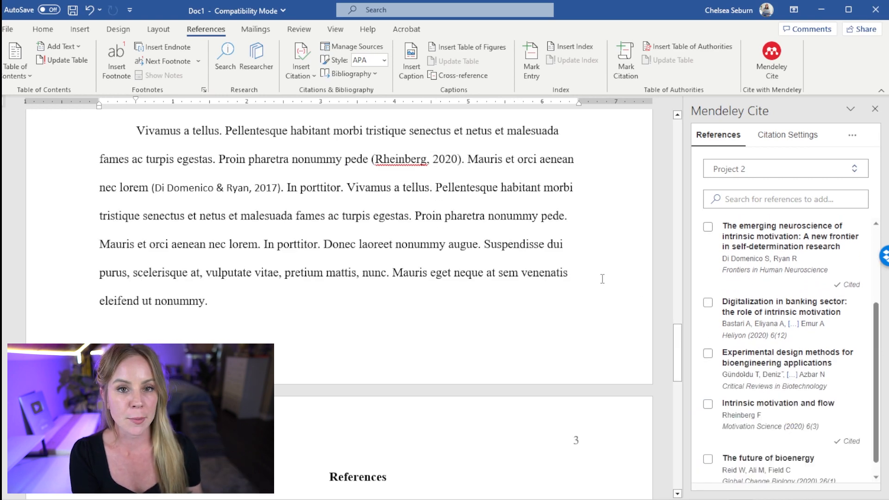
{"action": "scroll", "coordinate": [602, 280], "scroll_direction": "up", "scroll_amount": 2}
{"action": "left_click", "coordinate": [777, 165]}
{"action": "left_click", "coordinate": [740, 177]}
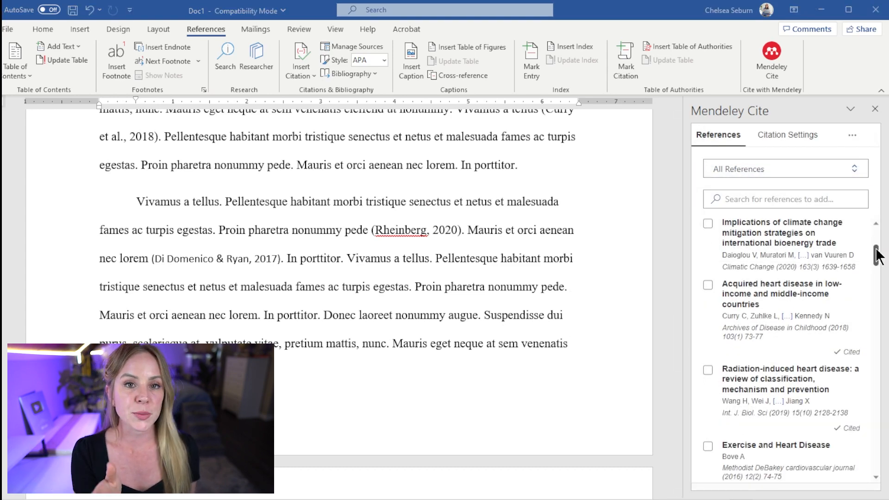
Run Update From Library in Mendeley Cite, then scroll down to the References page
{"action": "left_click_drag", "start_coordinate": [875, 254], "coordinate": [882, 229]}
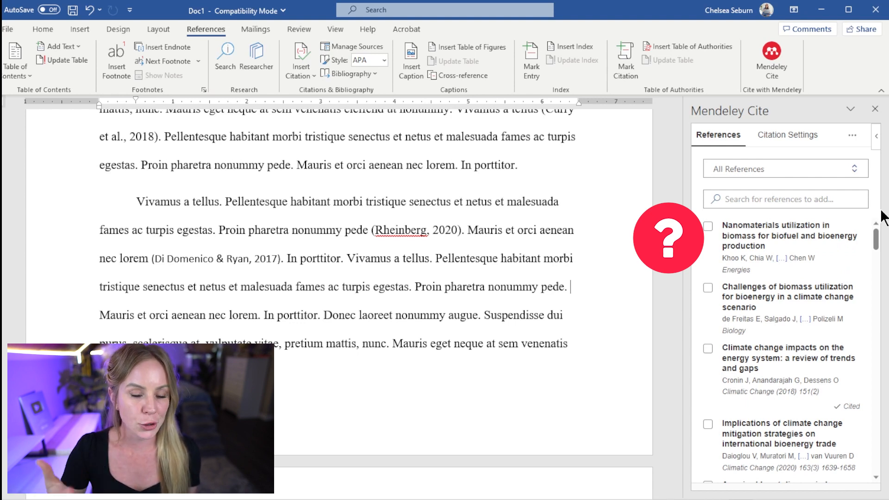
{"action": "left_click", "coordinate": [851, 137]}
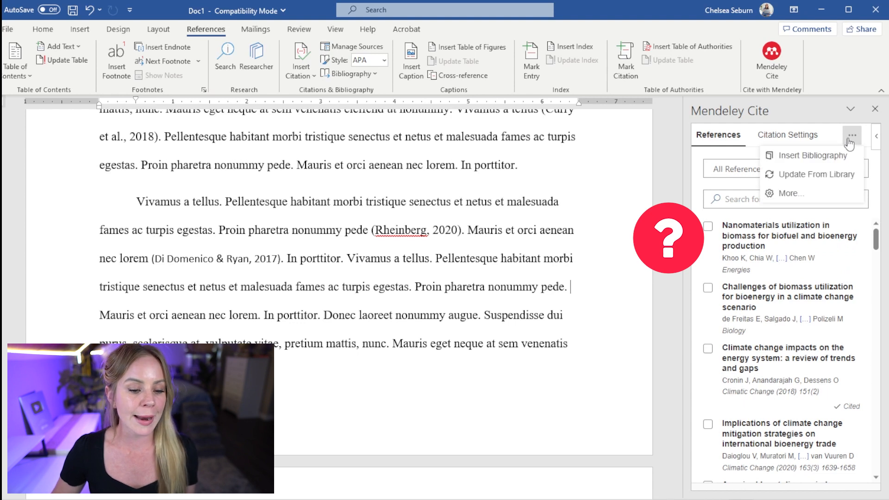
{"action": "left_click", "coordinate": [844, 176]}
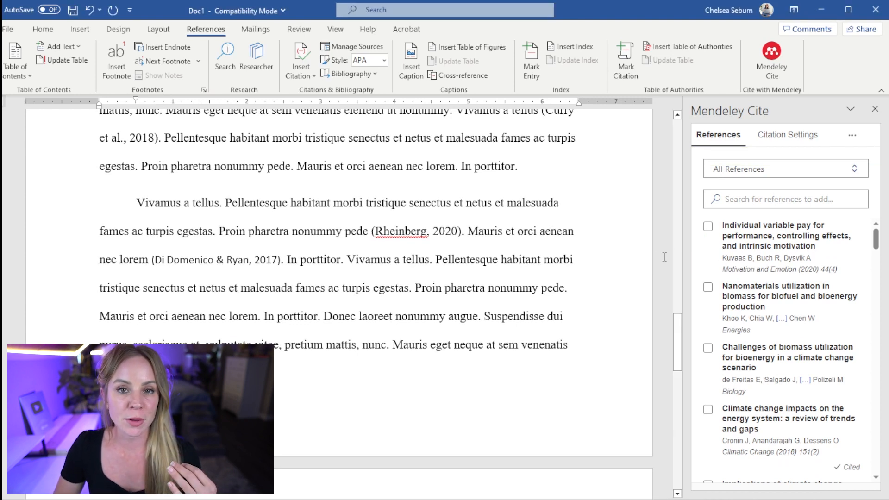
{"action": "left_click_drag", "start_coordinate": [680, 315], "coordinate": [689, 382]}
{"action": "left_click_drag", "start_coordinate": [831, 499], "coordinate": [829, 499]}
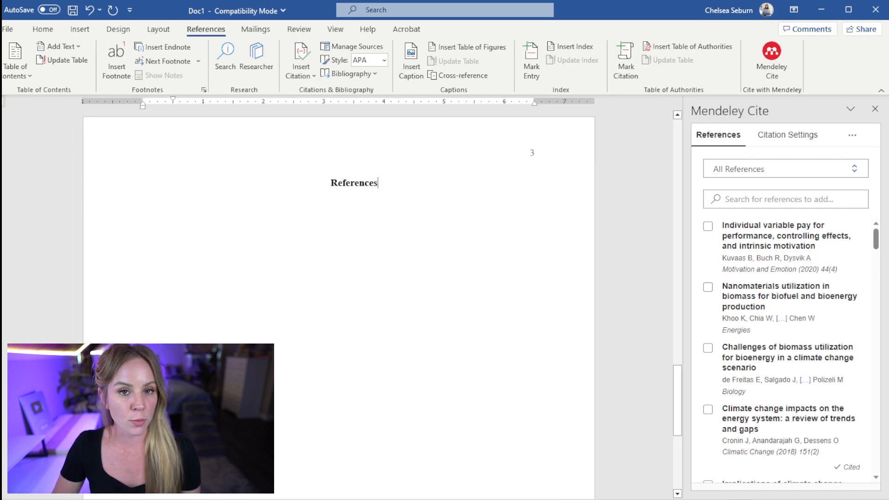
Add a new left-aligned line beneath the References heading
{"action": "key", "text": "Return"}
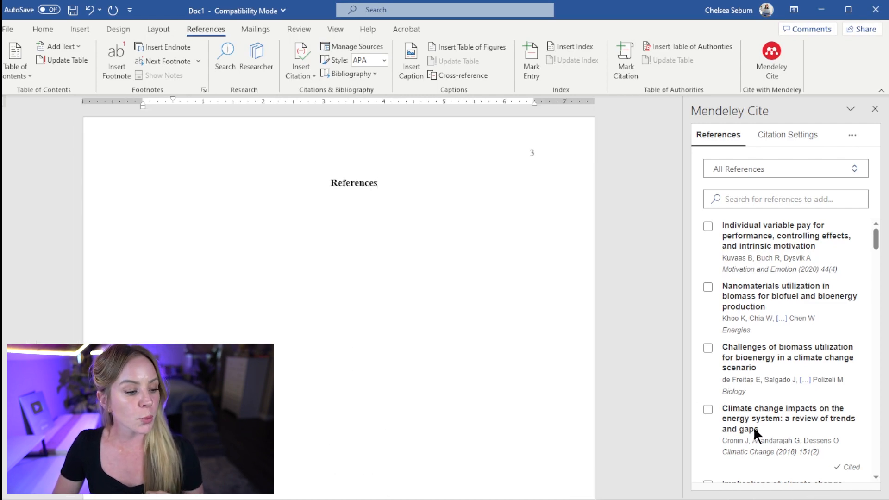
{"action": "left_click", "coordinate": [51, 30]}
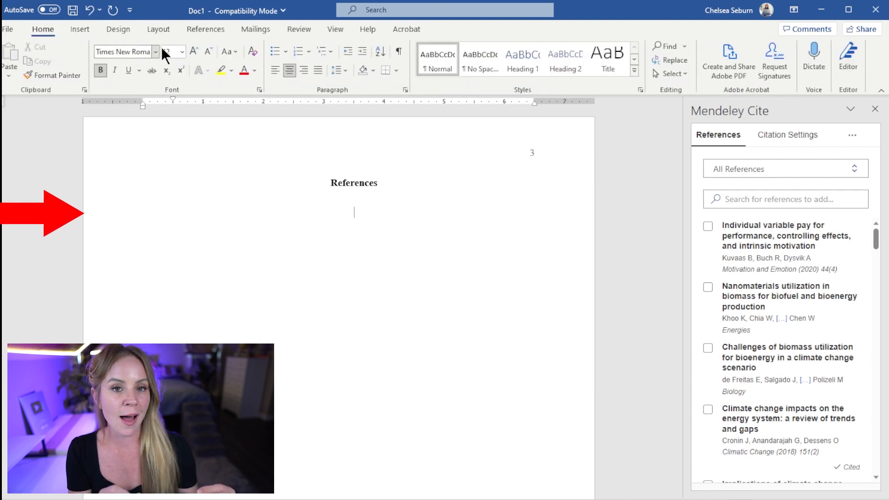
{"action": "left_click", "coordinate": [275, 70]}
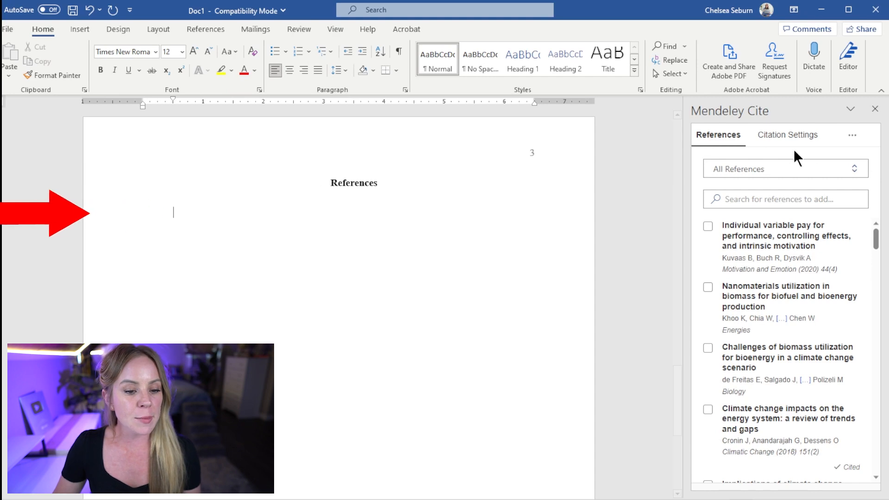
Insert the APA bibliography there, listing six sources from Bove 2016 to Wang 2019
{"action": "left_click", "coordinate": [852, 135]}
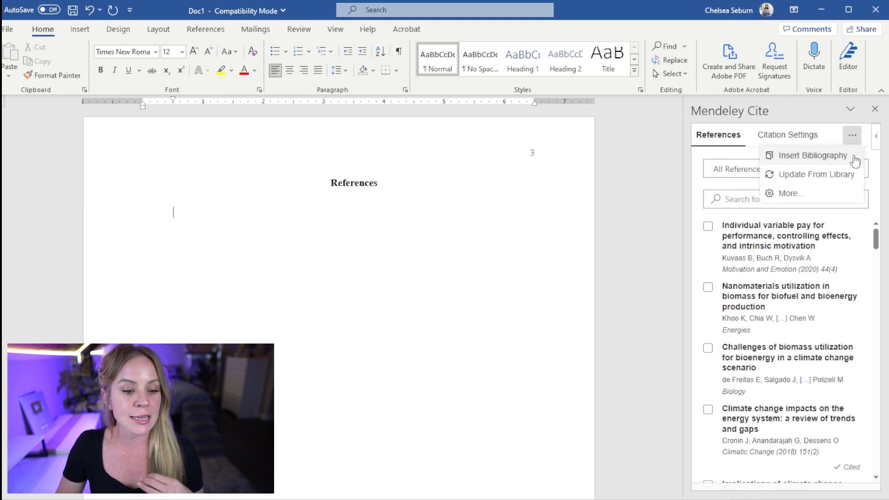
{"action": "left_click", "coordinate": [854, 158]}
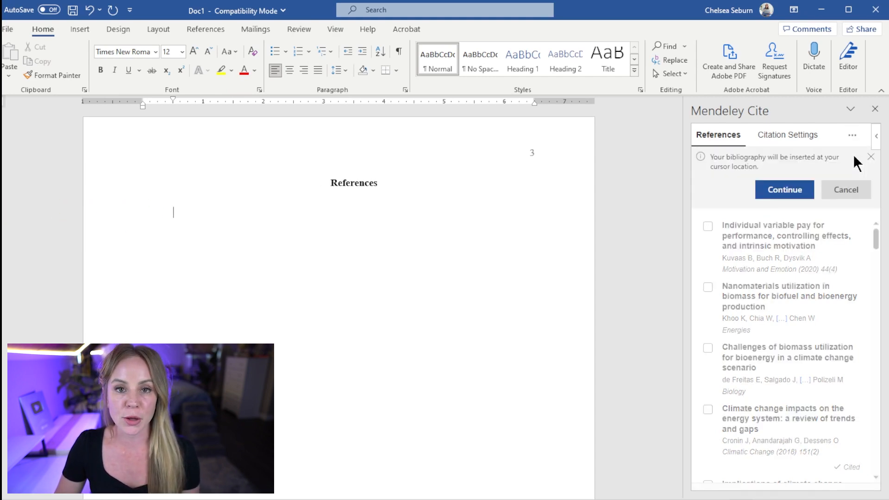
{"action": "left_click", "coordinate": [808, 191]}
{"action": "scroll", "coordinate": [501, 331], "scroll_direction": "up", "scroll_amount": 5}
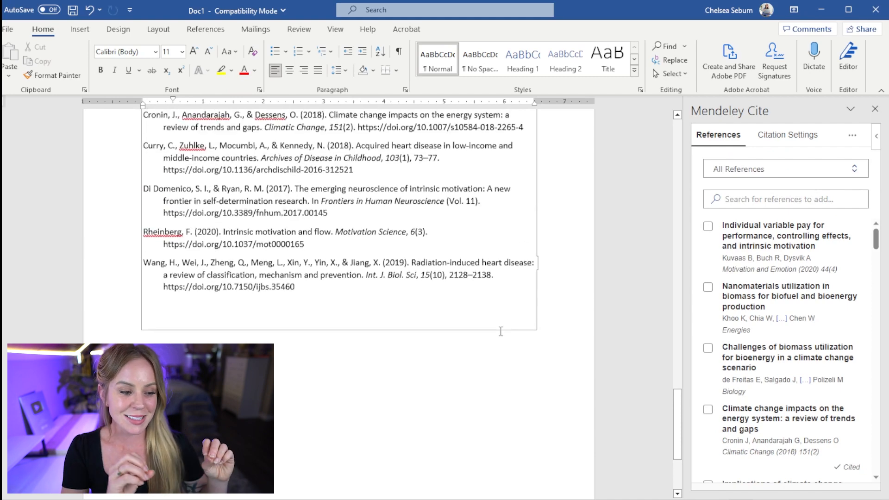
{"action": "scroll", "coordinate": [628, 309], "scroll_direction": "up", "scroll_amount": 1}
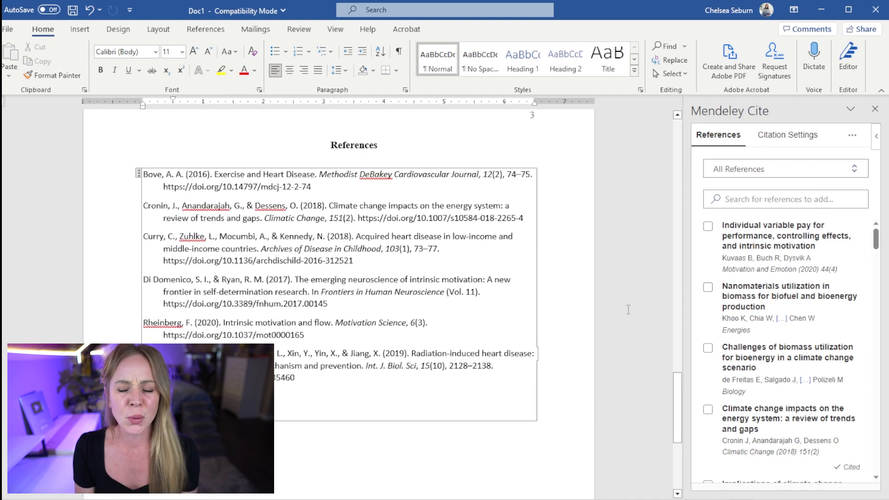
{"action": "scroll", "coordinate": [628, 309], "scroll_direction": "up", "scroll_amount": 1}
{"action": "left_click_drag", "start_coordinate": [676, 399], "coordinate": [666, 333]}
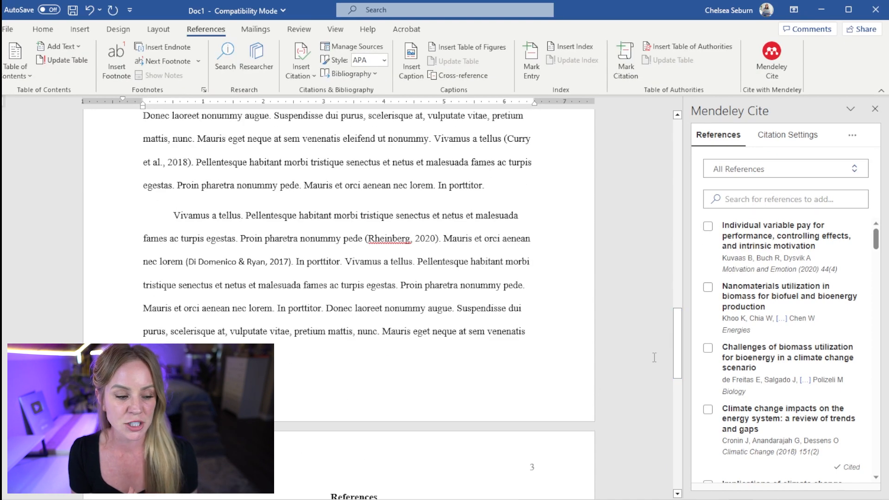
Cite de Freitas et al., 2021 after 'augue', then select all bibliography entries
{"action": "left_click", "coordinate": [452, 308]}
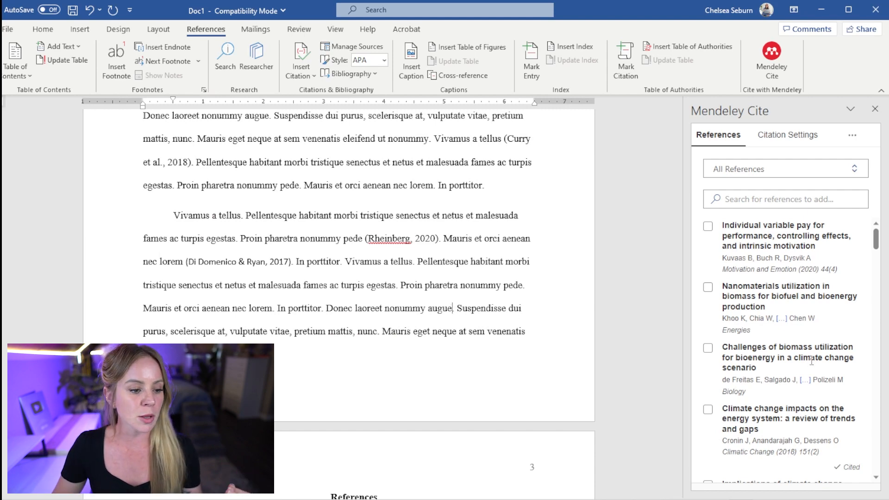
{"action": "scroll", "coordinate": [777, 334], "scroll_direction": "down", "scroll_amount": 3}
{"action": "left_click", "coordinate": [707, 269]}
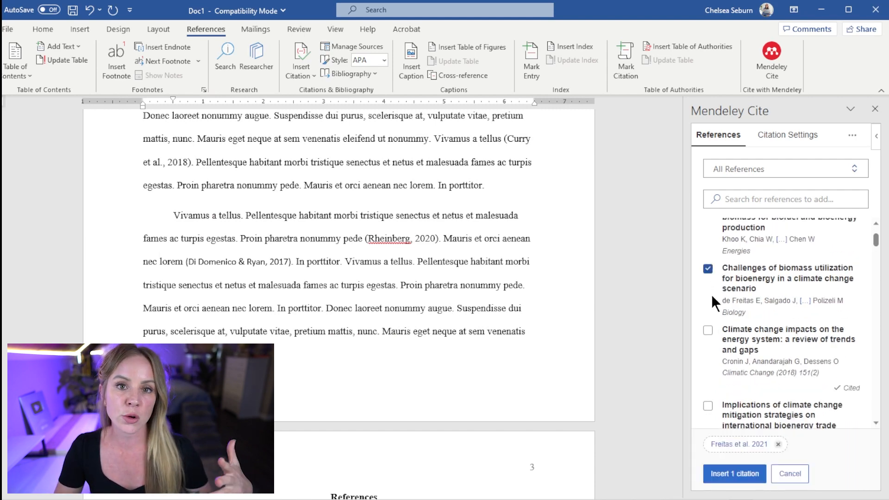
{"action": "left_click", "coordinate": [733, 473]}
{"action": "scroll", "coordinate": [505, 232], "scroll_direction": "down", "scroll_amount": 5}
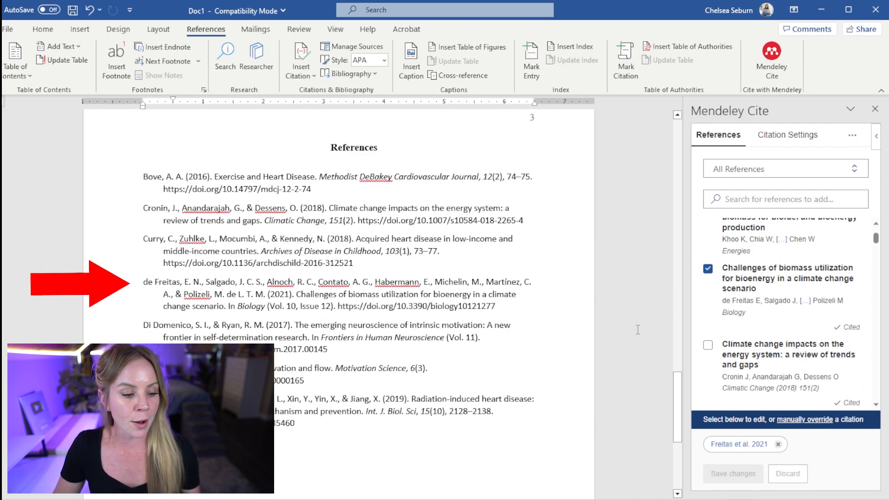
{"action": "left_click_drag", "start_coordinate": [331, 430], "coordinate": [93, 181]}
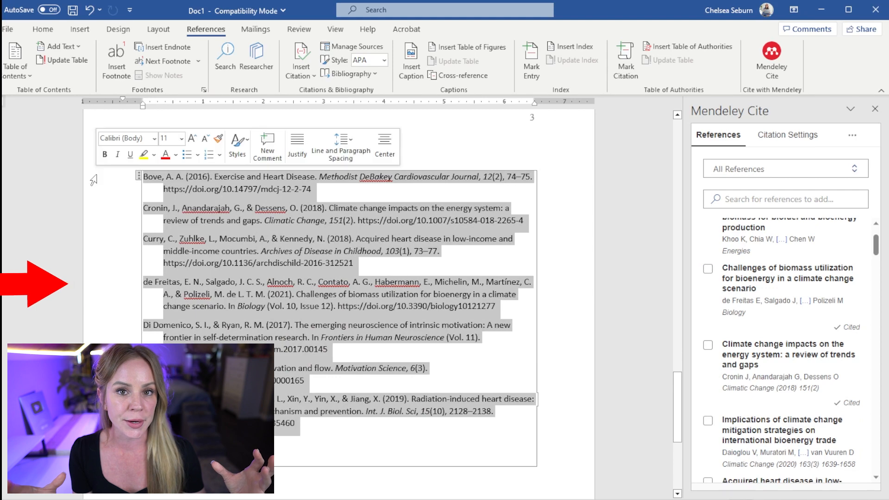
Set the seven selected bibliography entries to 2.0 line spacing, then deselect them
{"action": "left_click", "coordinate": [42, 29]}
{"action": "left_click", "coordinate": [346, 69]}
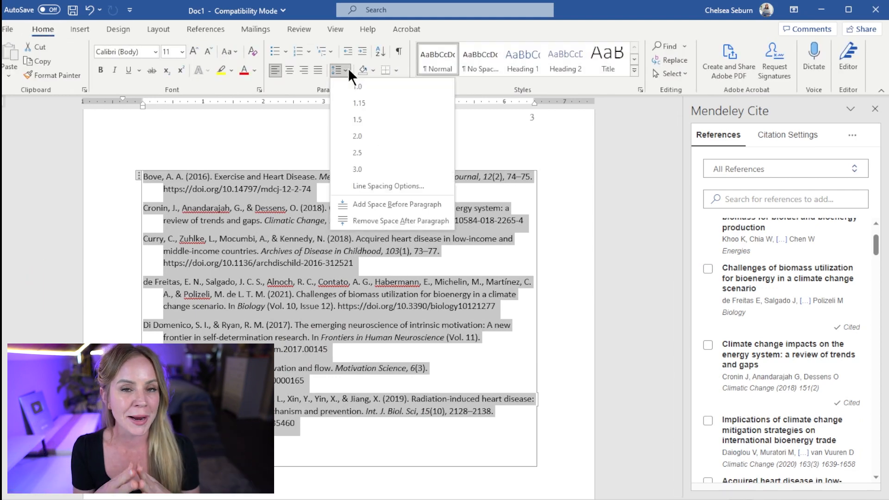
{"action": "left_click", "coordinate": [359, 134]}
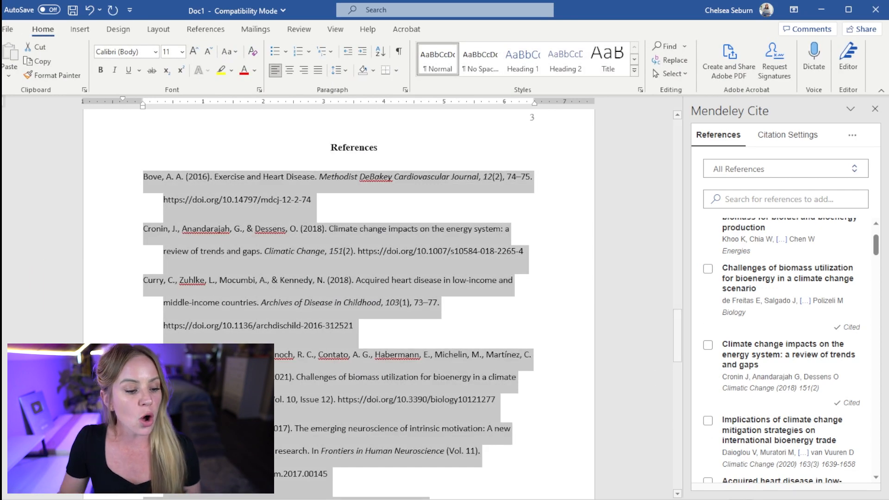
{"action": "scroll", "coordinate": [596, 288], "scroll_direction": "down", "scroll_amount": 3}
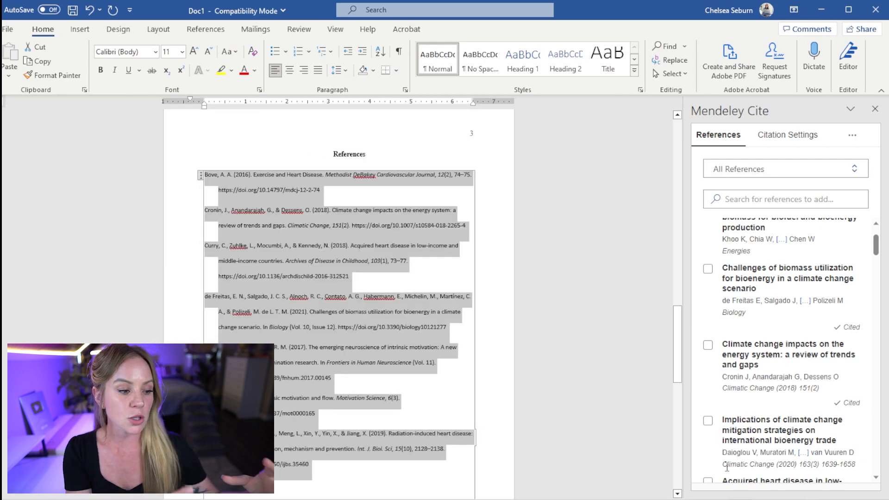
{"action": "left_click", "coordinate": [537, 364]}
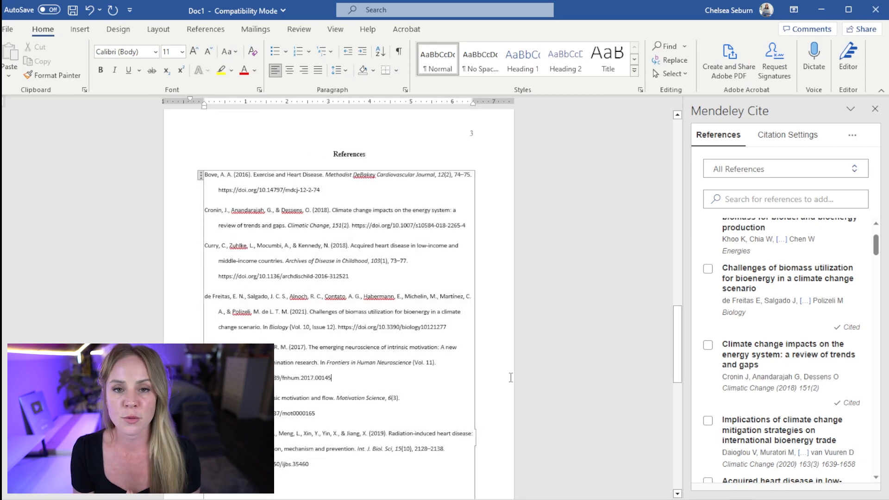
{"action": "left_click", "coordinate": [448, 153]}
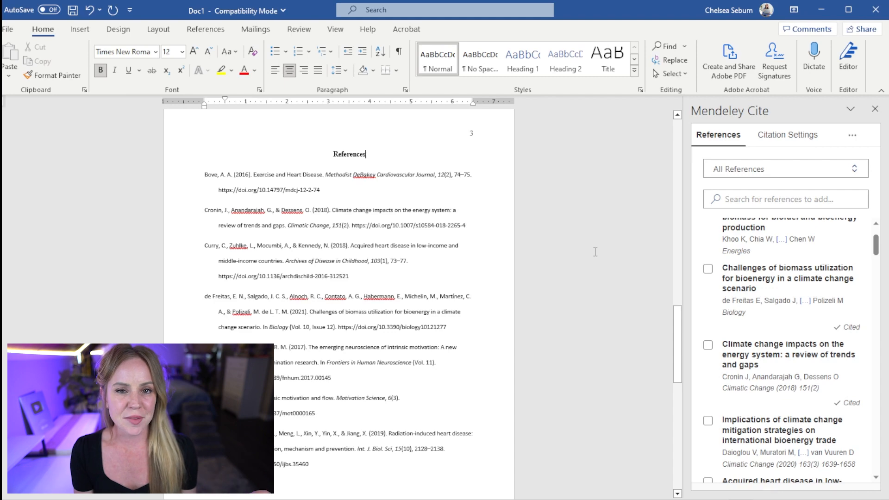